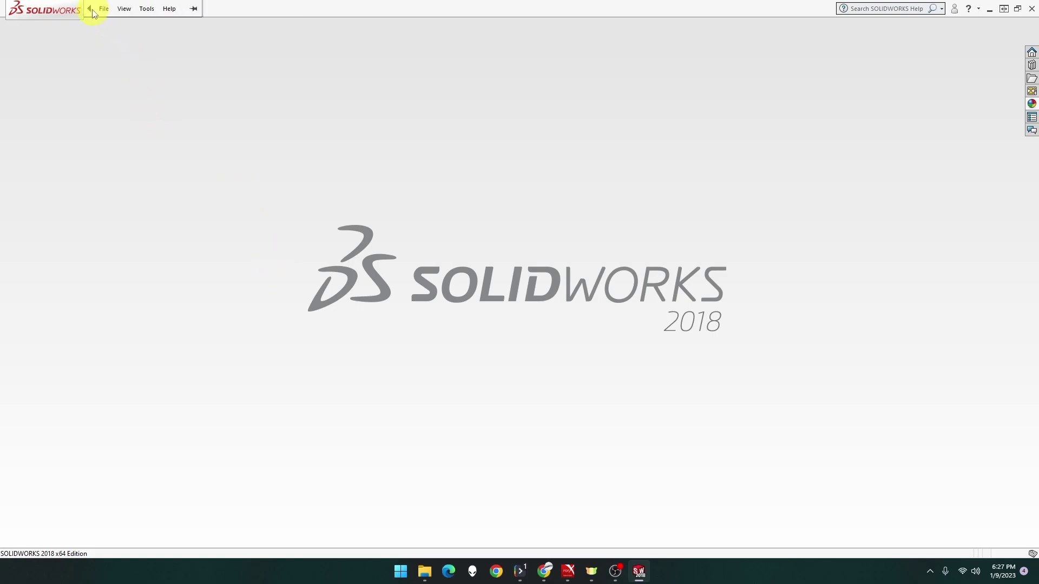
# Open the recent Boiler Water Gauge Bottom Body part and start a sketch on the Right Plane
pyautogui.click(103, 9)
pyautogui.click(427, 255)
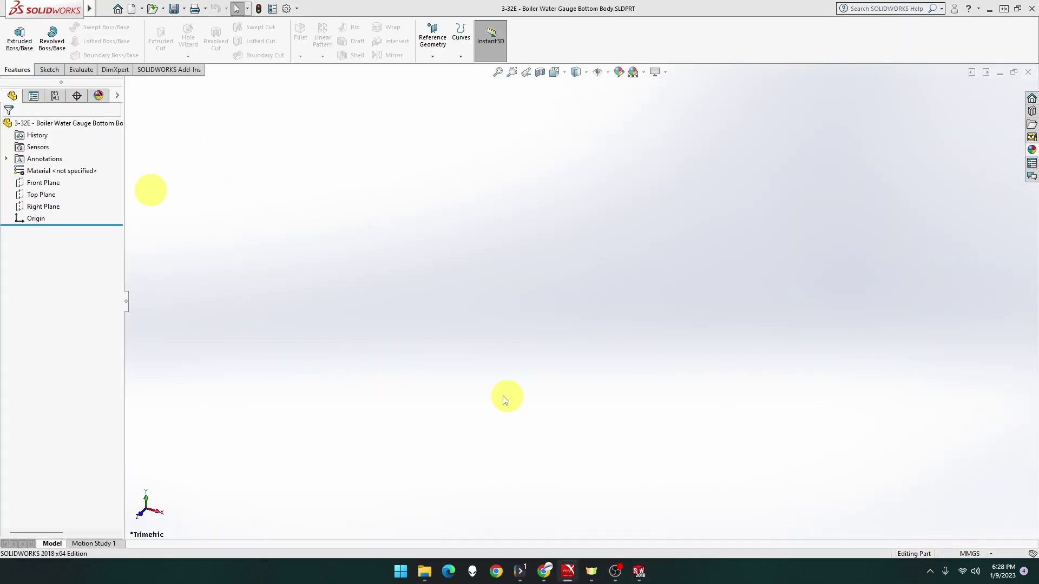
pyautogui.click(48, 208)
pyautogui.click(57, 192)
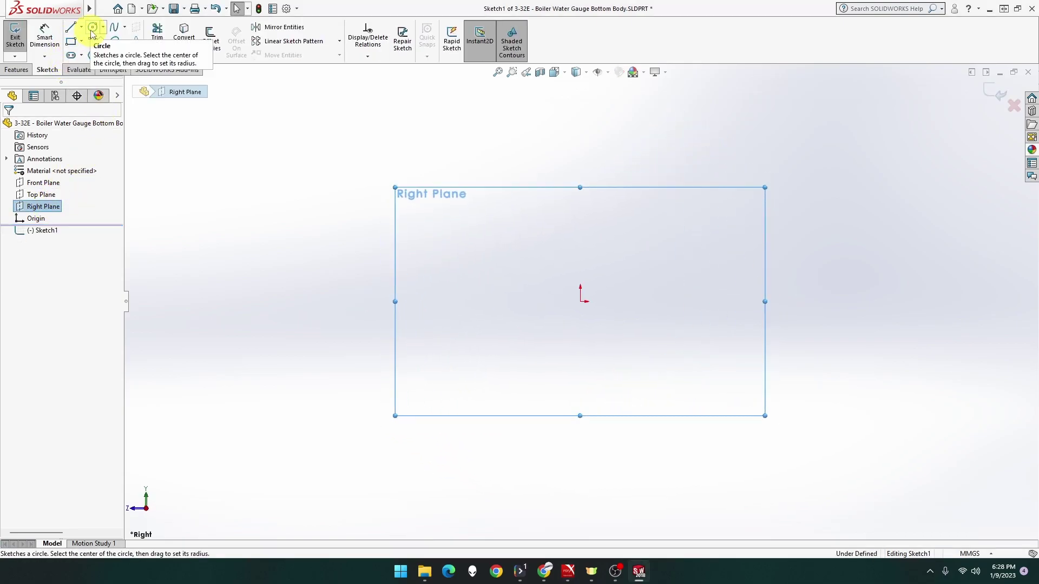
# Draw a circle centred at the origin and dimension its diameter to 16 mm
pyautogui.click(92, 28)
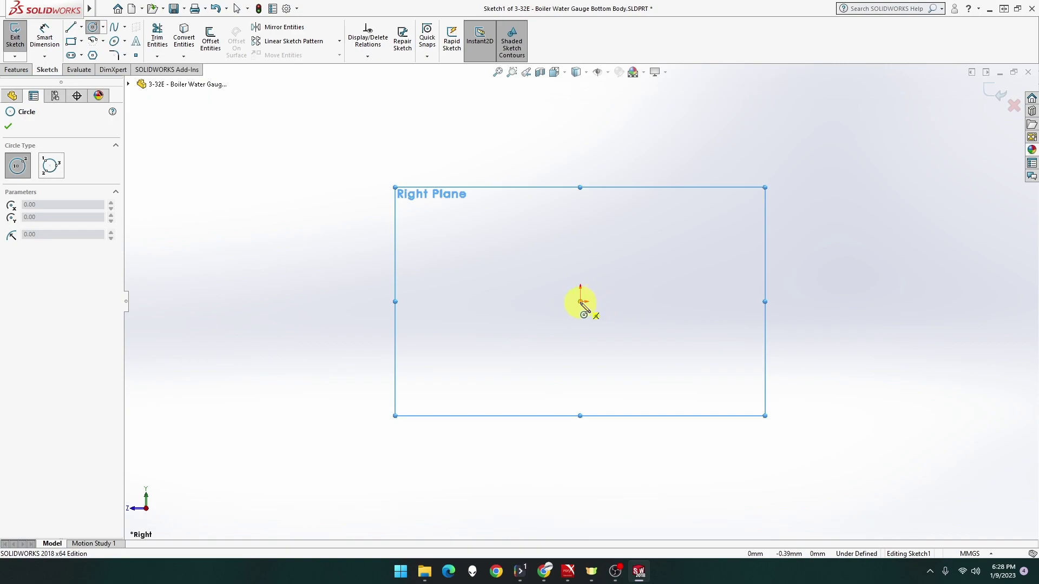
pyautogui.click(580, 302)
pyautogui.click(670, 356)
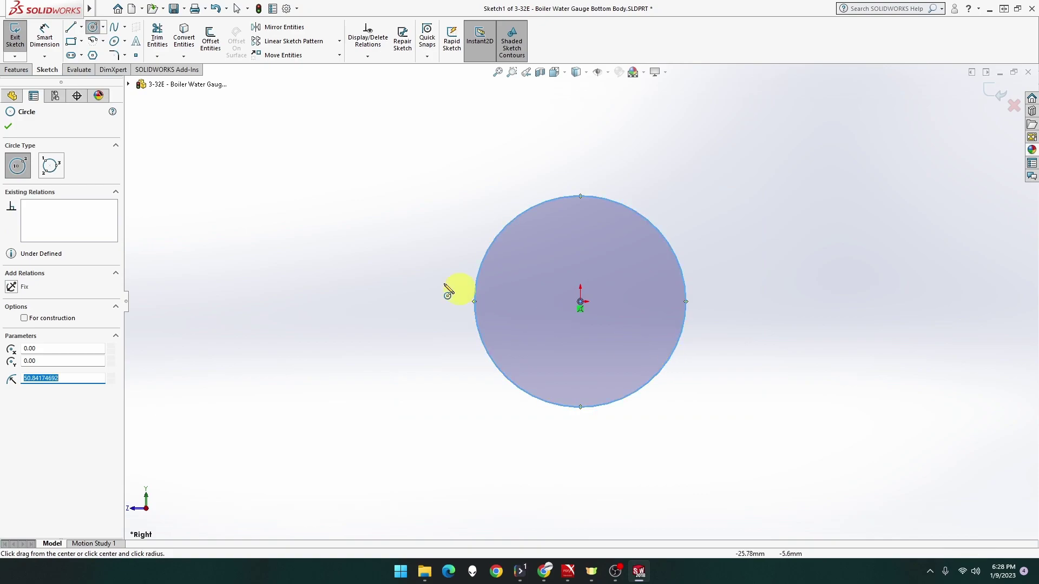
pyautogui.click(44, 37)
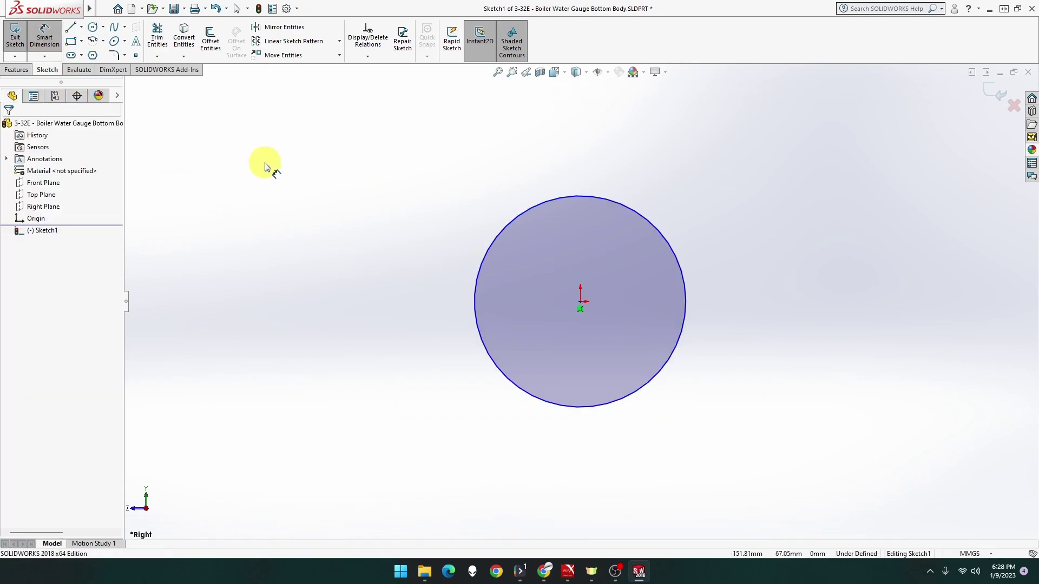
pyautogui.click(505, 228)
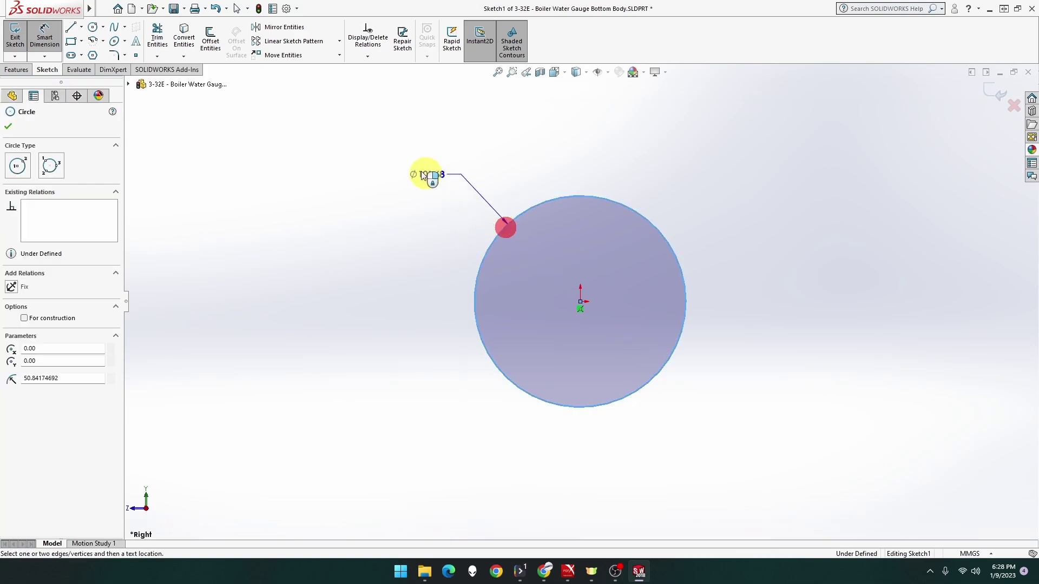
pyautogui.click(421, 170)
pyautogui.write('16')
pyautogui.press('Return')
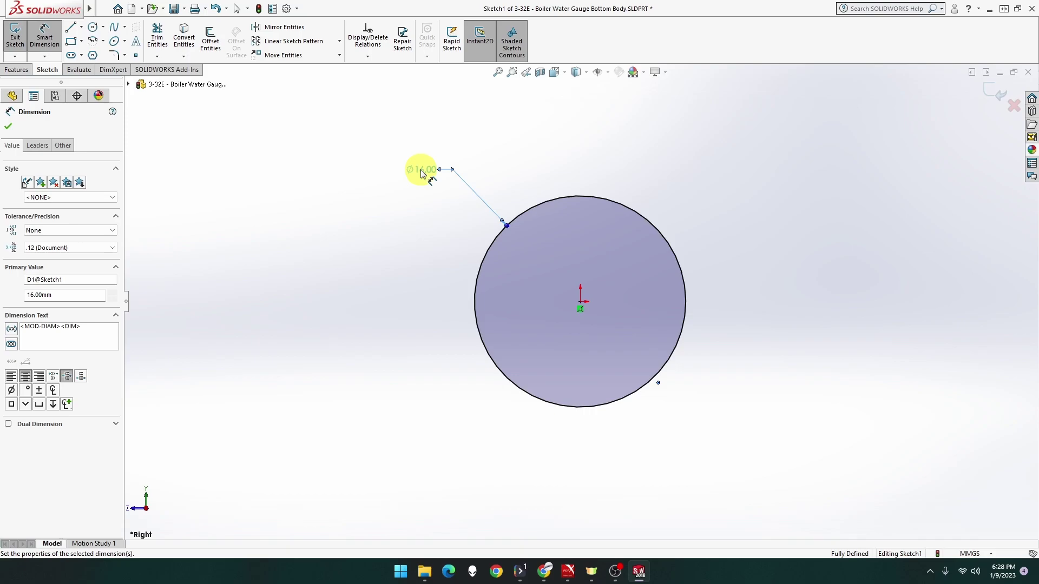
pyautogui.click(16, 69)
# Extrude the 16 mm circle 51 mm (63-12) with a Mid Plane end condition
pyautogui.click(19, 38)
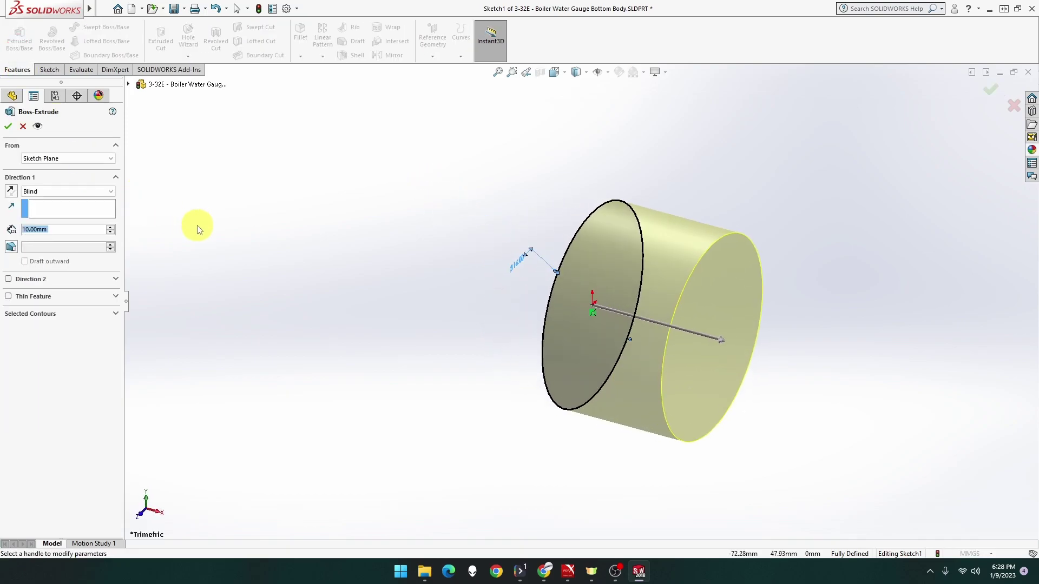
pyautogui.write('63-12')
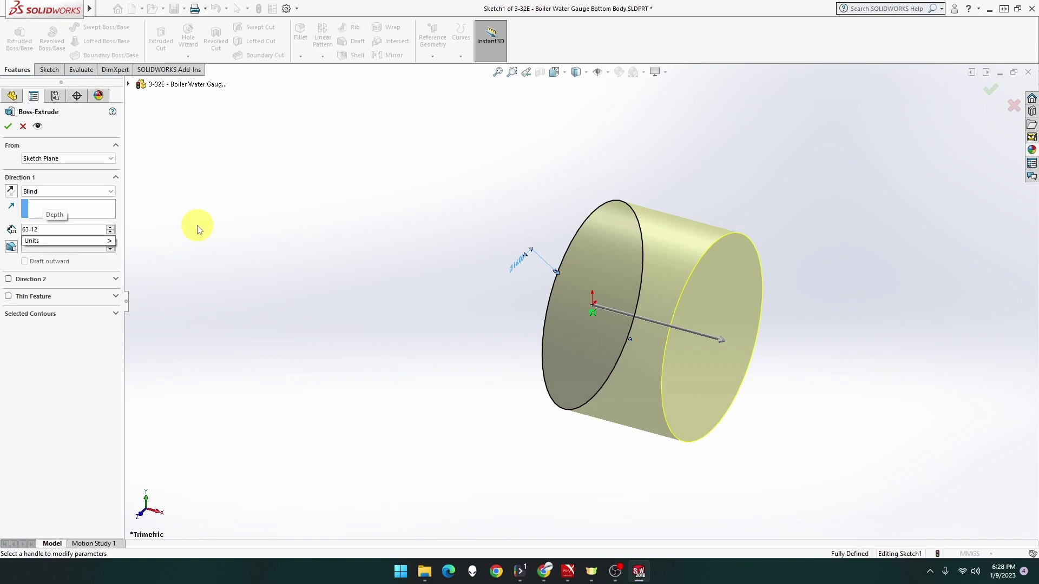
pyautogui.press('Return')
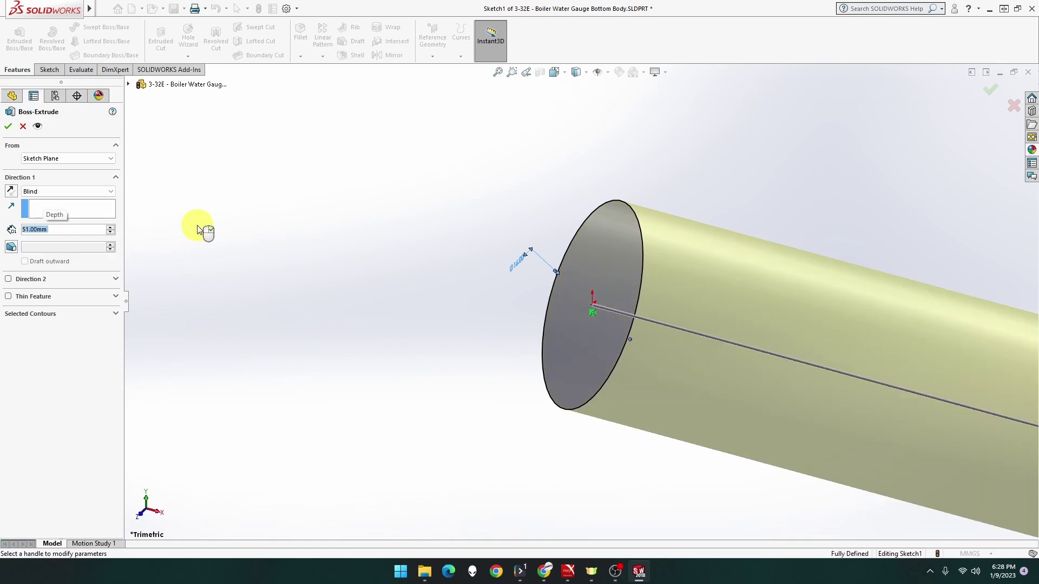
pyautogui.click(86, 191)
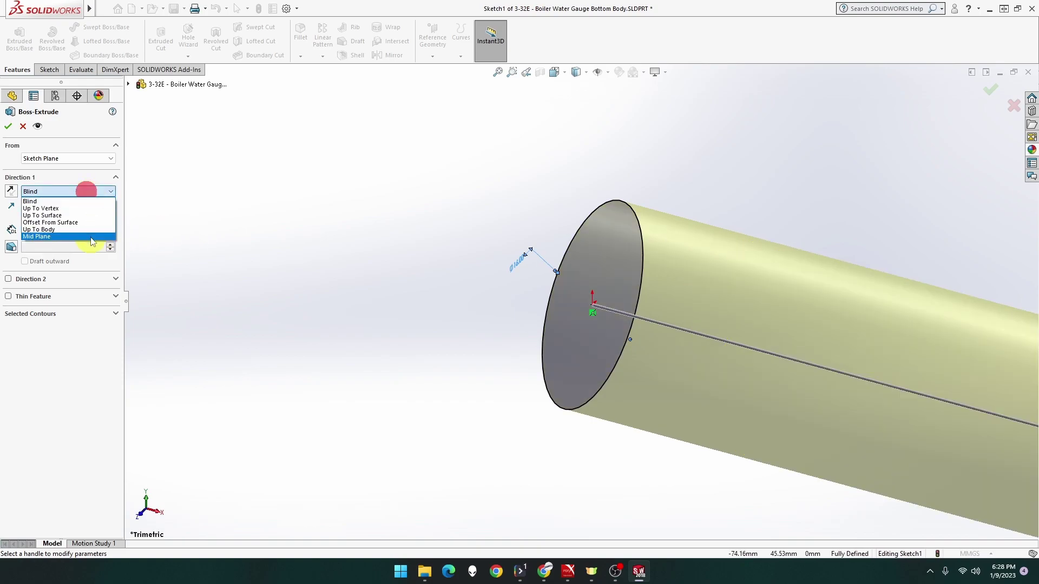
pyautogui.click(92, 236)
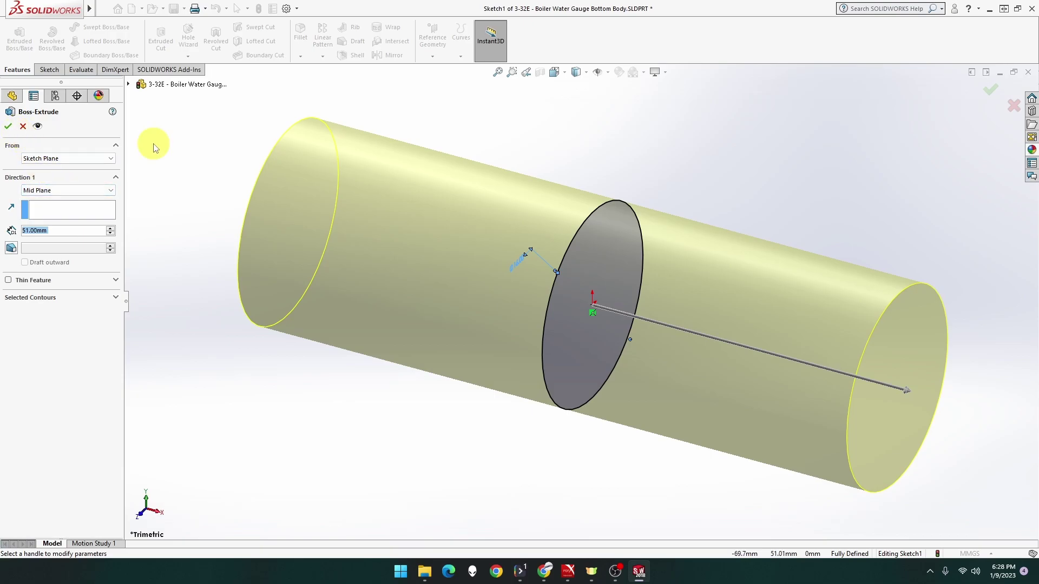
pyautogui.press('Return')
pyautogui.moveTo(488, 373); pyautogui.dragTo(517, 370, button='middle')
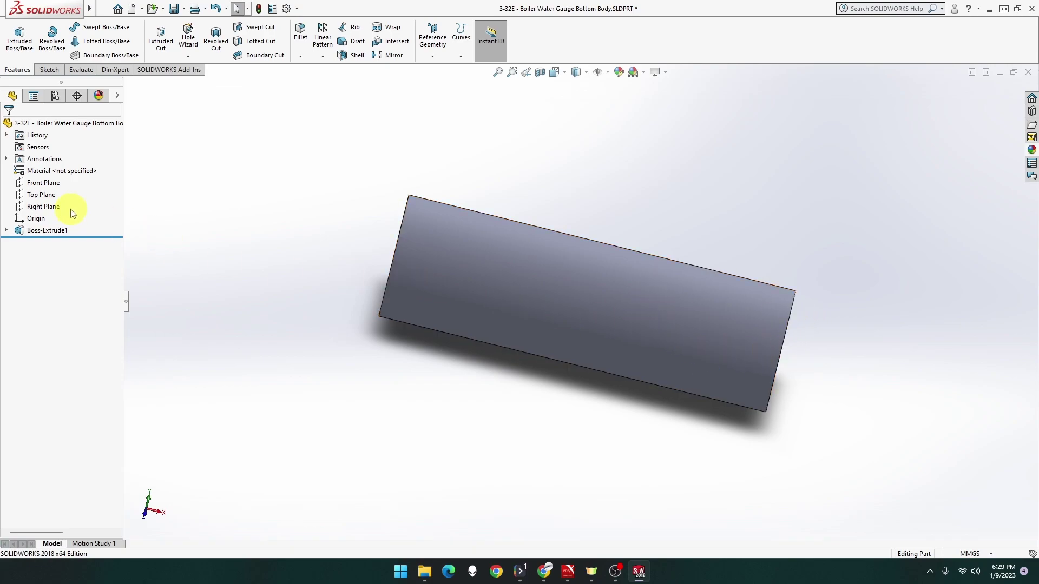
# View the Top Plane Normal To and start a new sketch on it
pyautogui.click(46, 199)
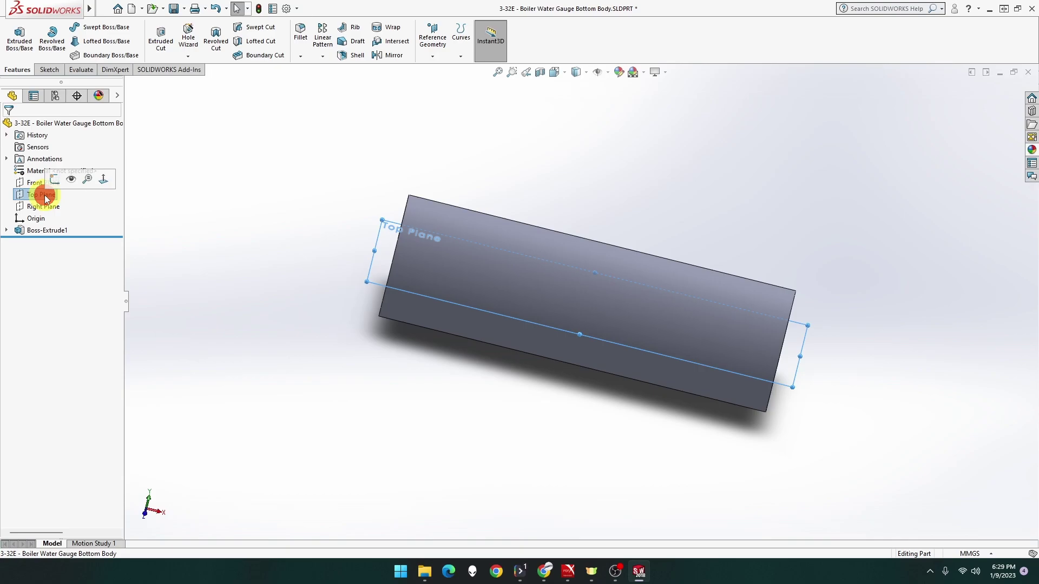
pyautogui.click(54, 179)
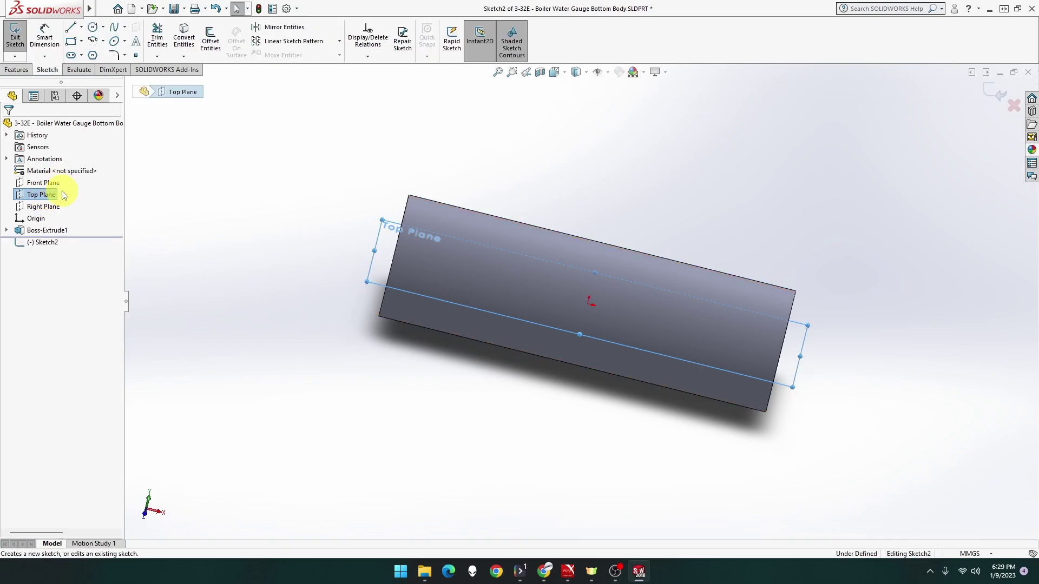
pyautogui.click(15, 36)
pyautogui.click(49, 198)
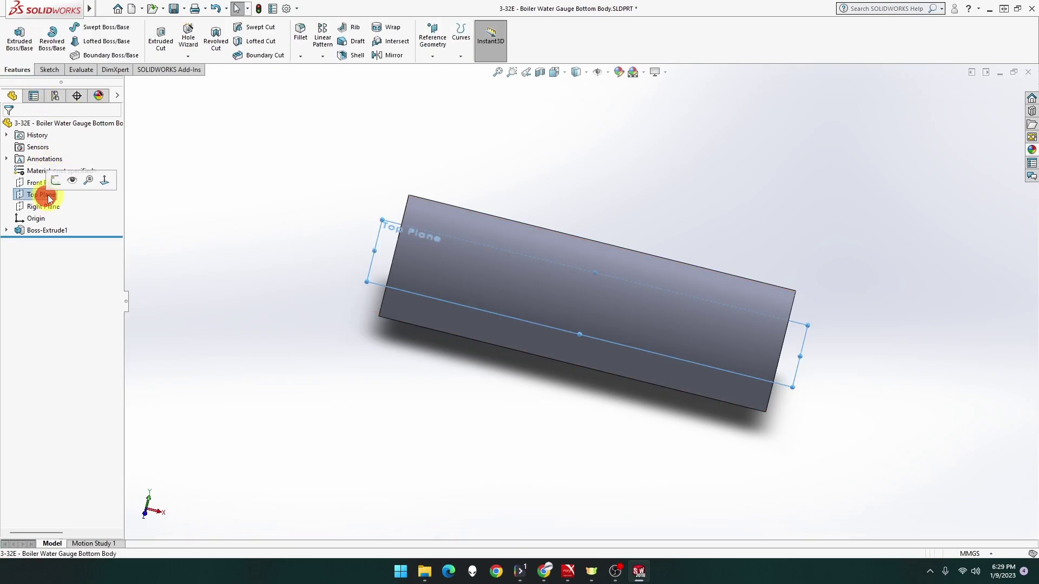
pyautogui.click(105, 180)
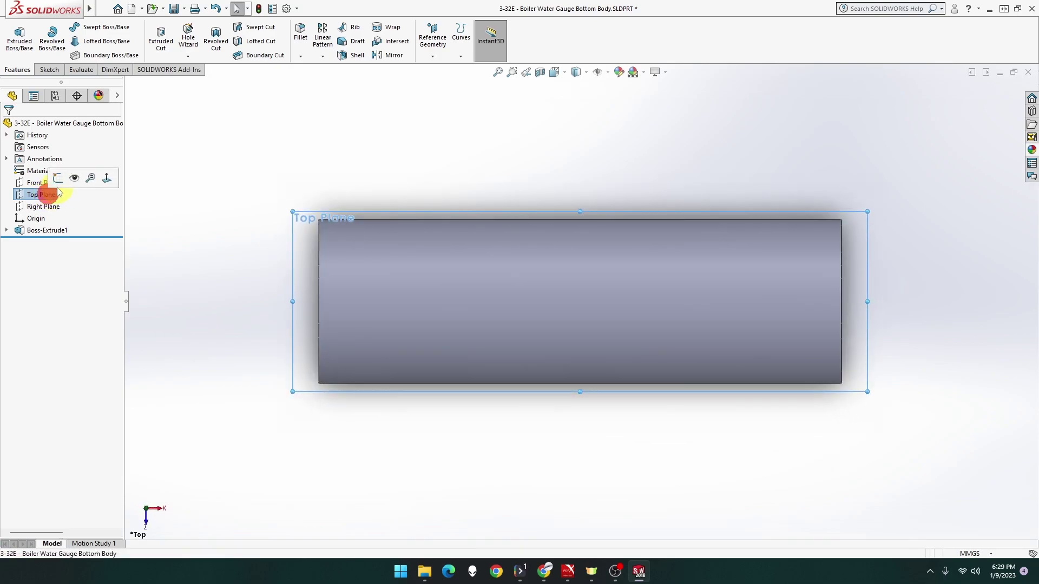
pyautogui.click(59, 183)
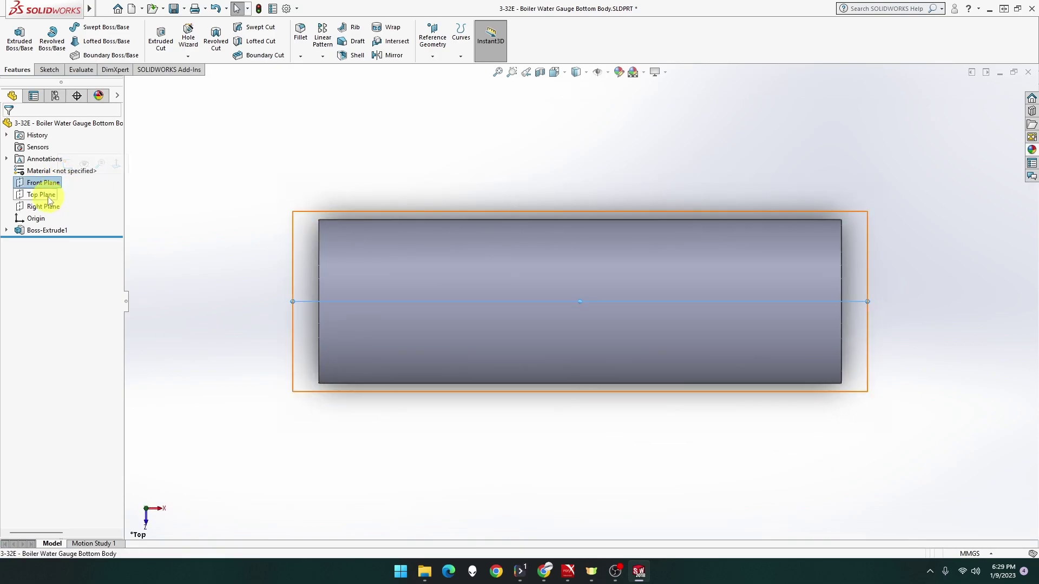
pyautogui.click(49, 198)
pyautogui.click(59, 181)
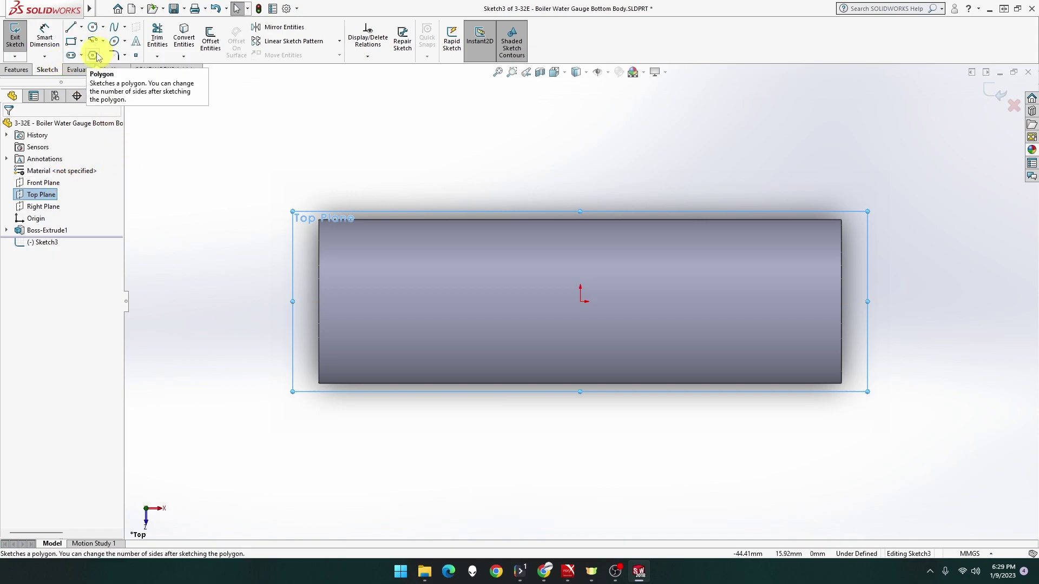
# Draw a circle left of the origin and make its centre Horizontal with the origin
pyautogui.click(93, 36)
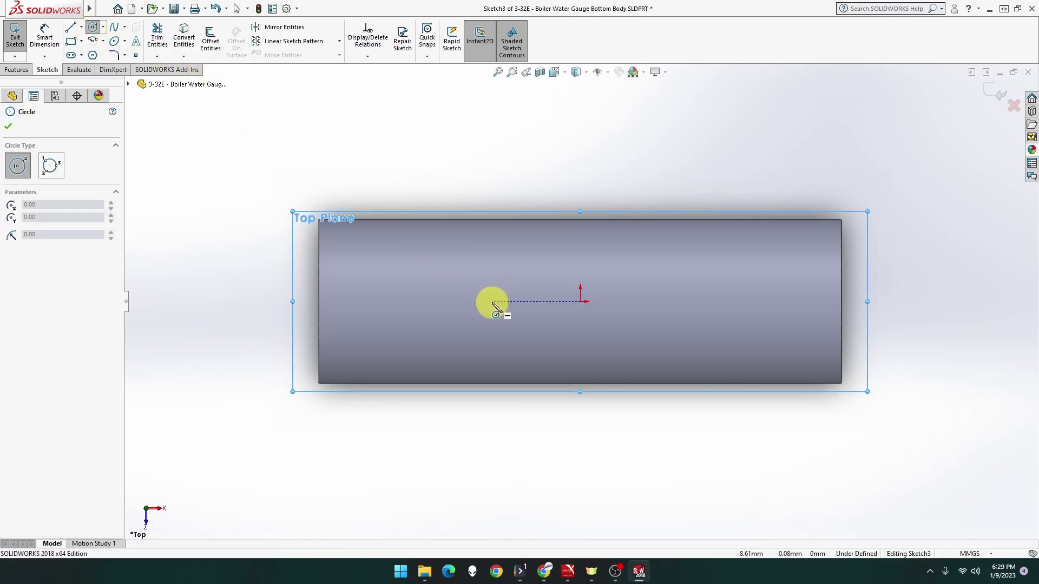
pyautogui.click(492, 302)
pyautogui.click(539, 333)
pyautogui.press('Escape')
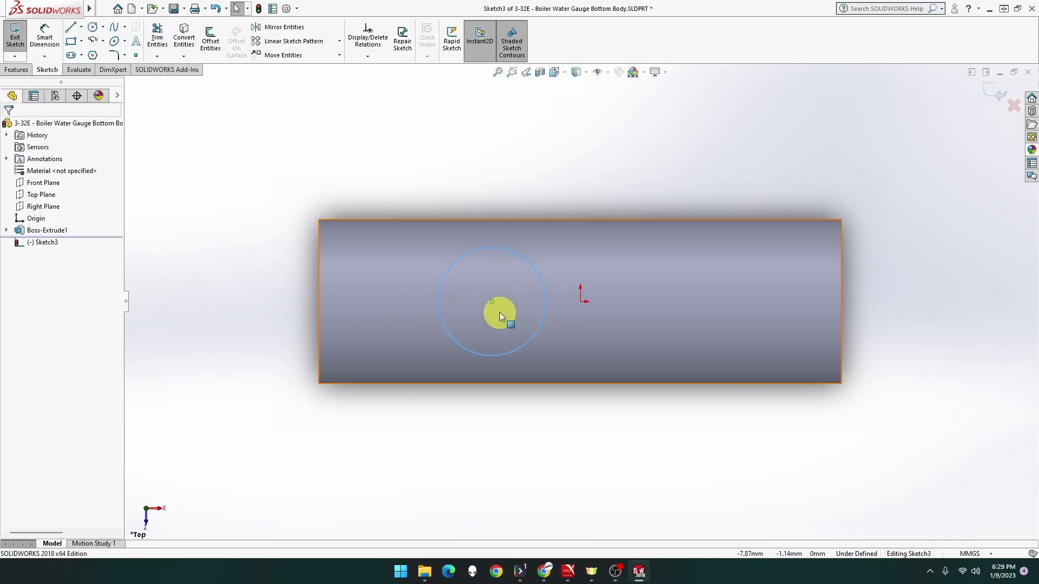
pyautogui.click(492, 302)
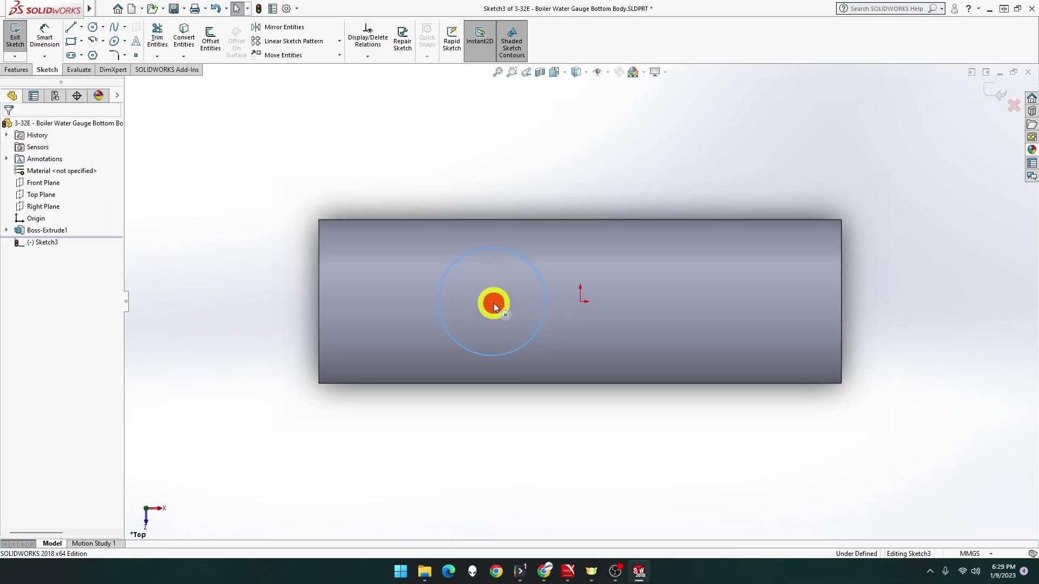
pyautogui.keyDown('ctrl'); pyautogui.click(581, 302); pyautogui.keyUp('ctrl')
pyautogui.click(614, 253)
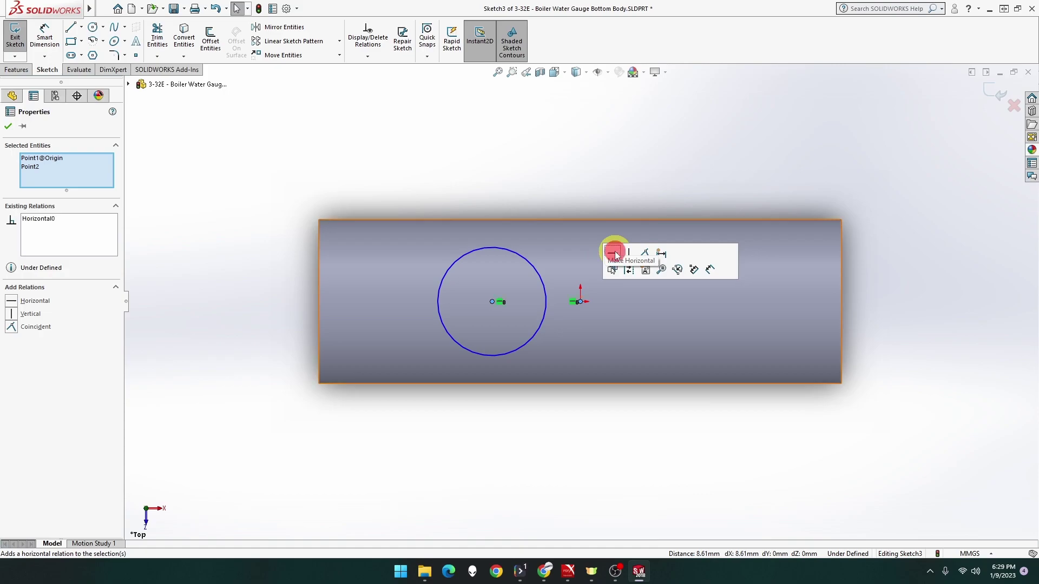
# Dimension the top circle's diameter to 16 mm
pyautogui.click(45, 41)
pyautogui.click(485, 250)
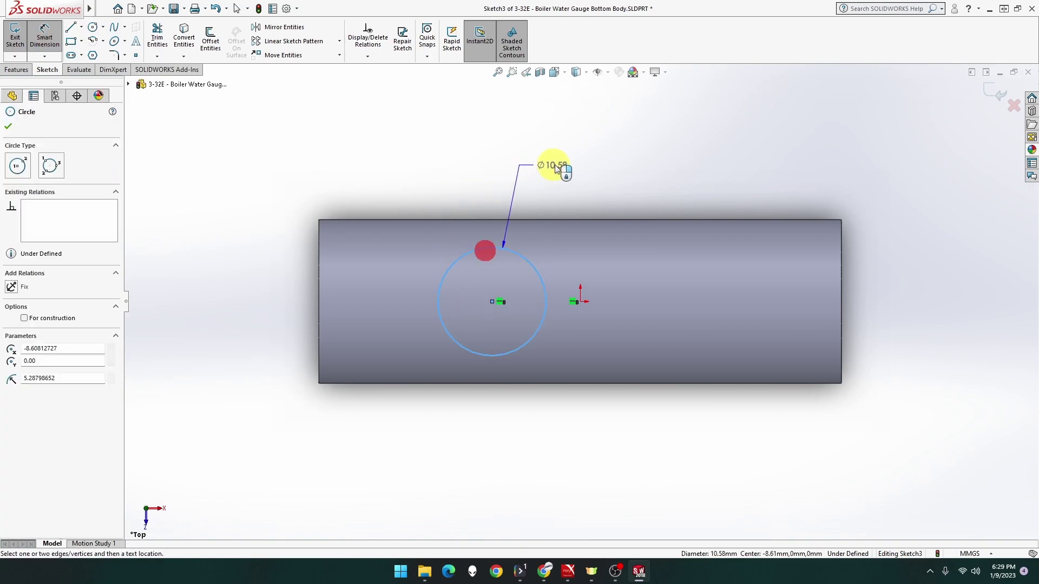
pyautogui.click(593, 162)
pyautogui.write('16')
pyautogui.press('Return')
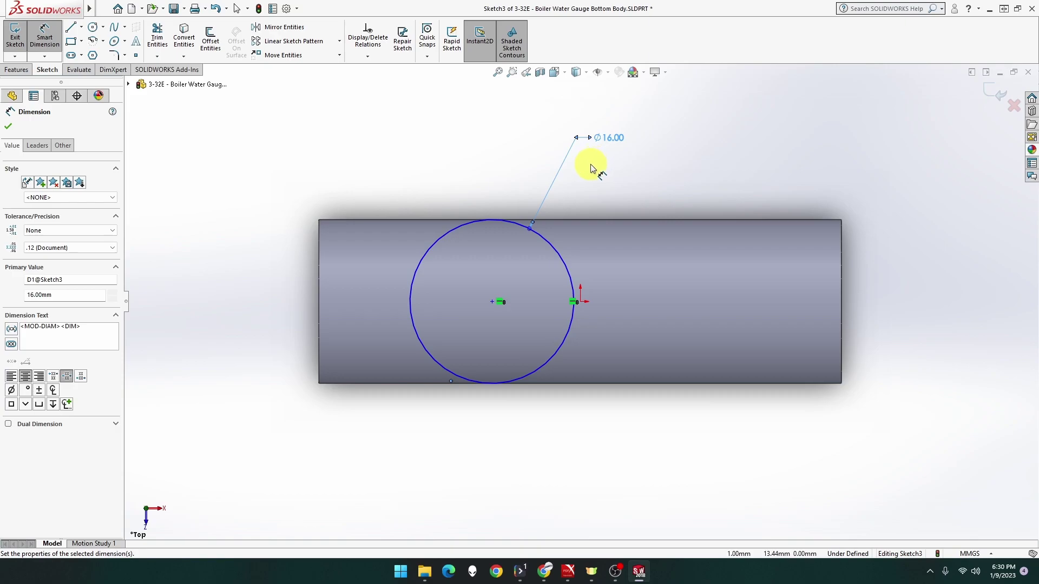
# Dimension the circle centre 19 mm (31-12) from the cylinder's lower-left corner
pyautogui.click(16, 69)
pyautogui.click(318, 384)
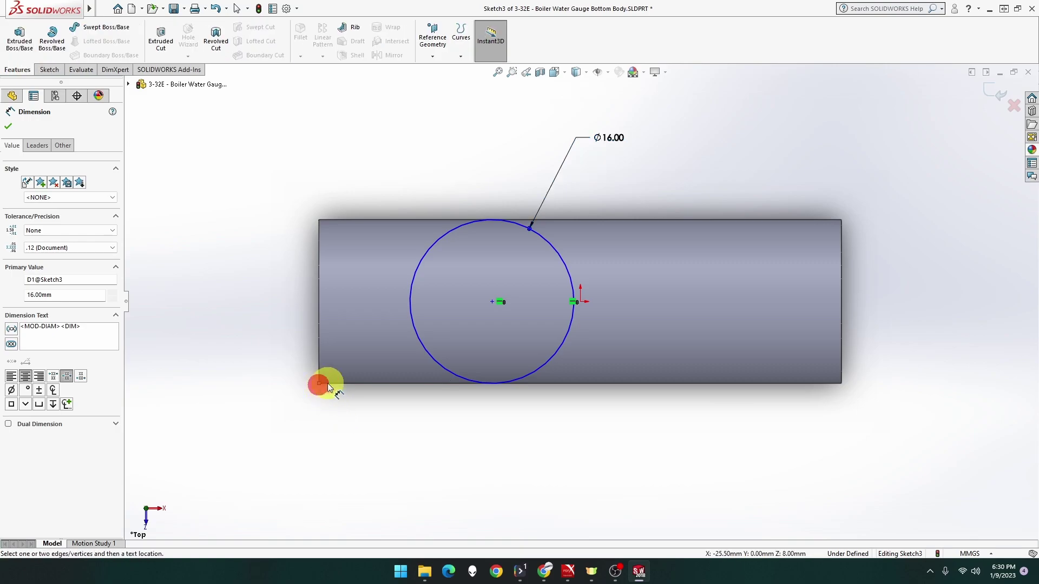
pyautogui.click(491, 301)
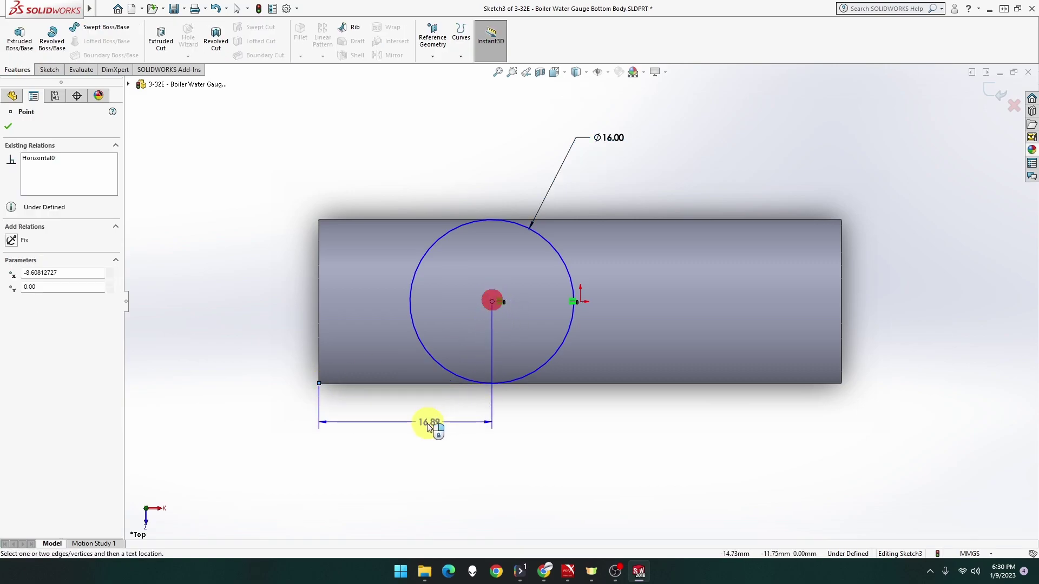
pyautogui.click(418, 433)
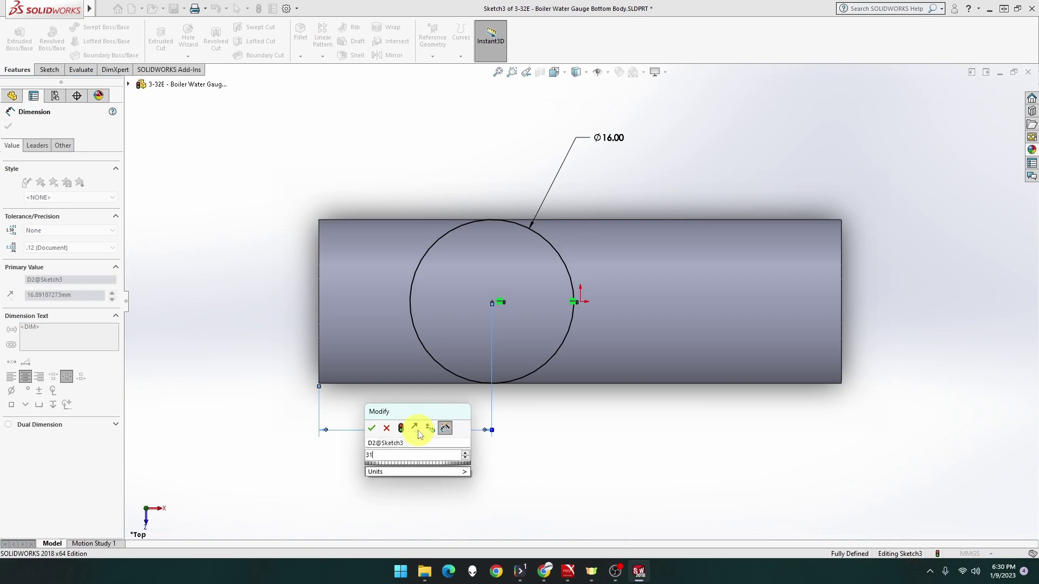
pyautogui.write('31-12')
pyautogui.press('Return')
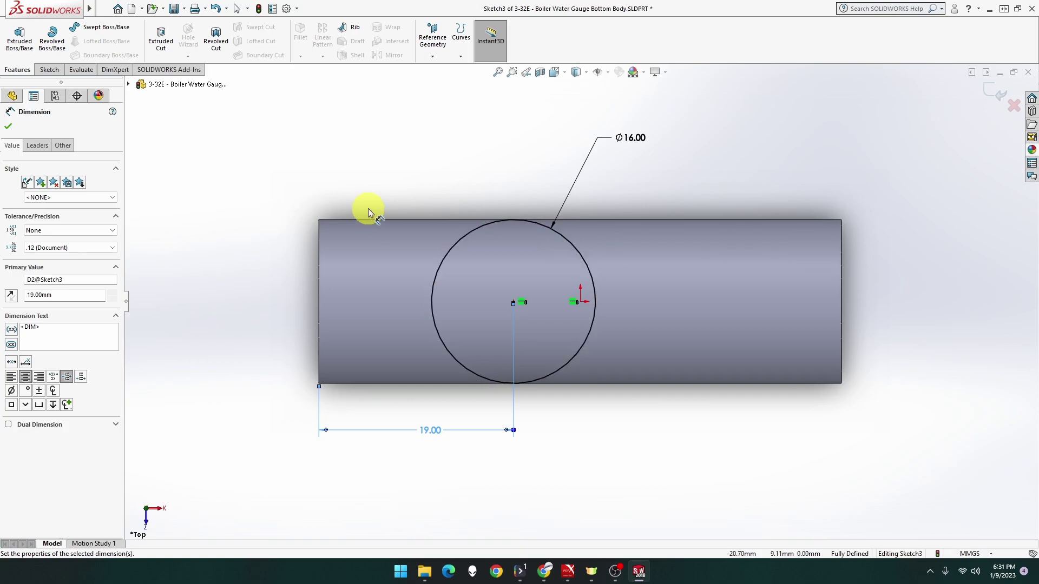
# Extrude the top circle into a 16 mm Blind boss, Boss-Extrude2
pyautogui.click(21, 37)
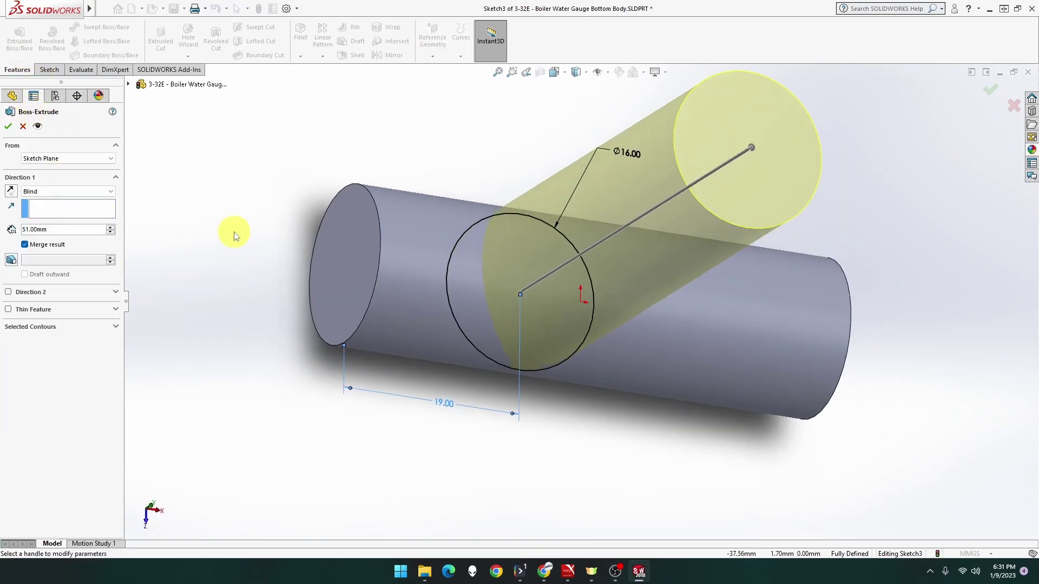
pyautogui.click(56, 228)
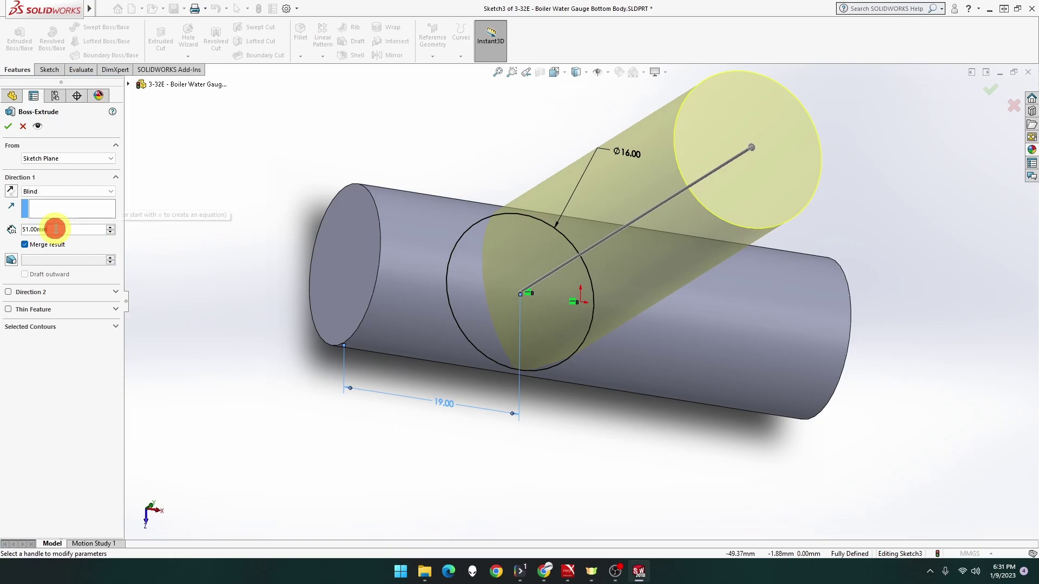
pyautogui.write('16')
pyautogui.press('Return')
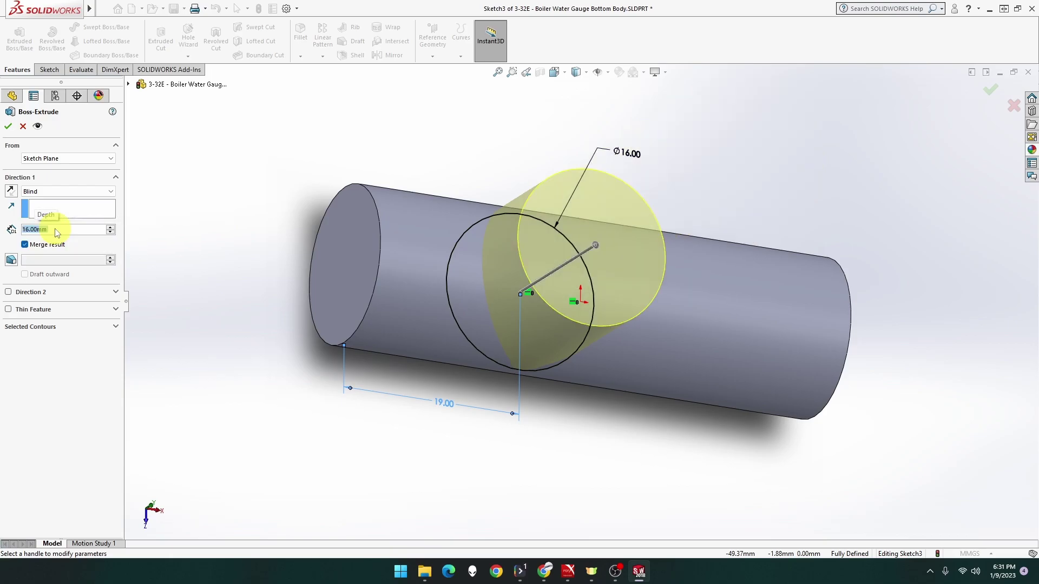
pyautogui.click(8, 126)
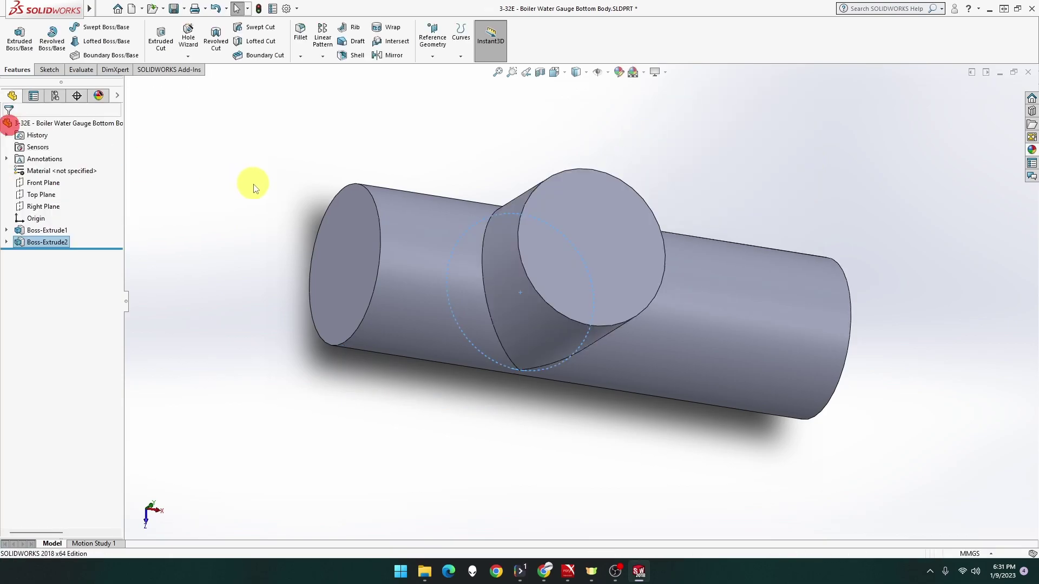
pyautogui.click(276, 202)
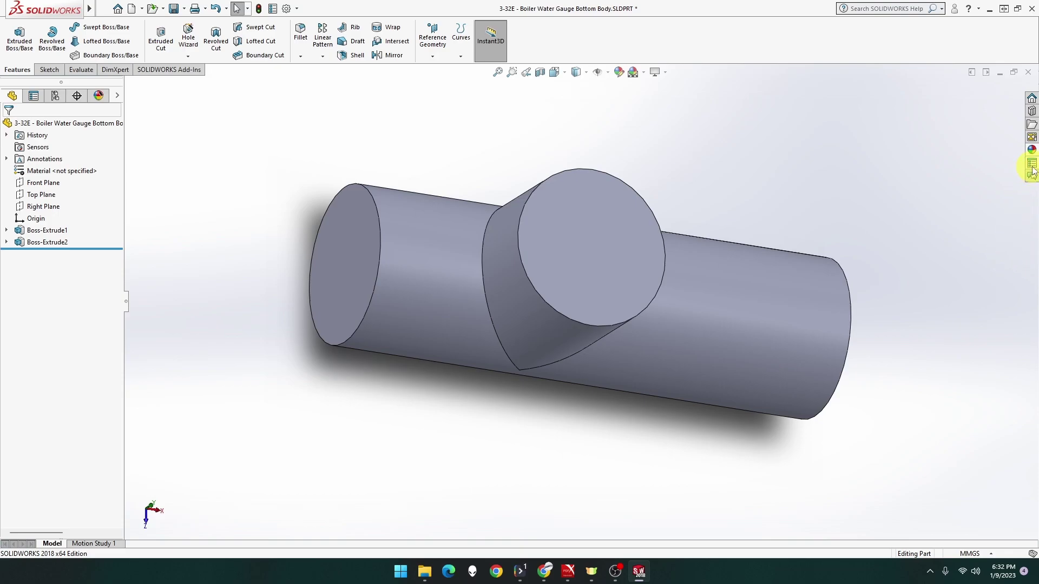
# Drag satin finish brass from Metal > Brass onto the model, applying it to the Body
pyautogui.click(1031, 149)
pyautogui.click(923, 132)
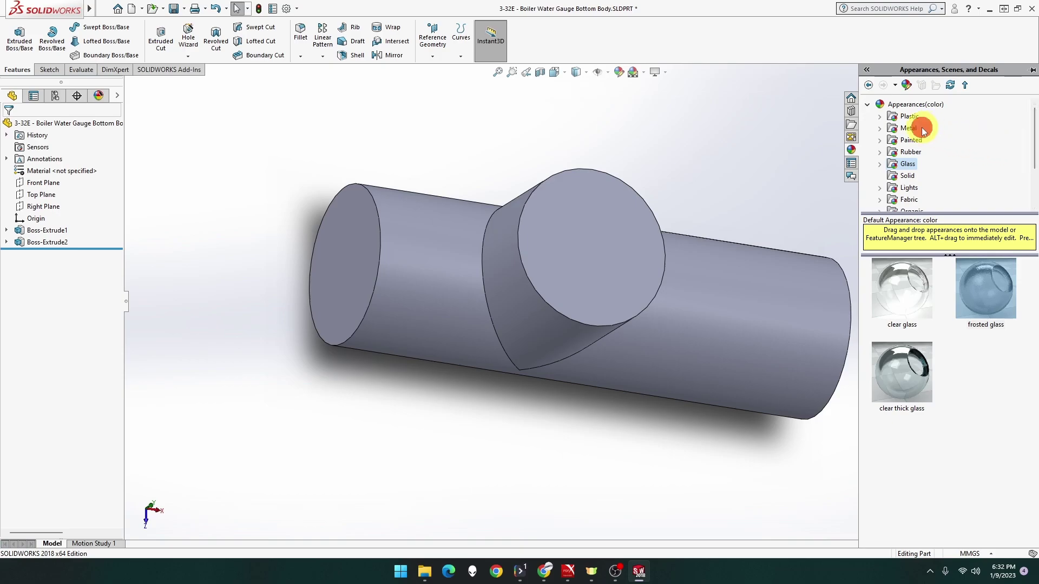
pyautogui.click(921, 130)
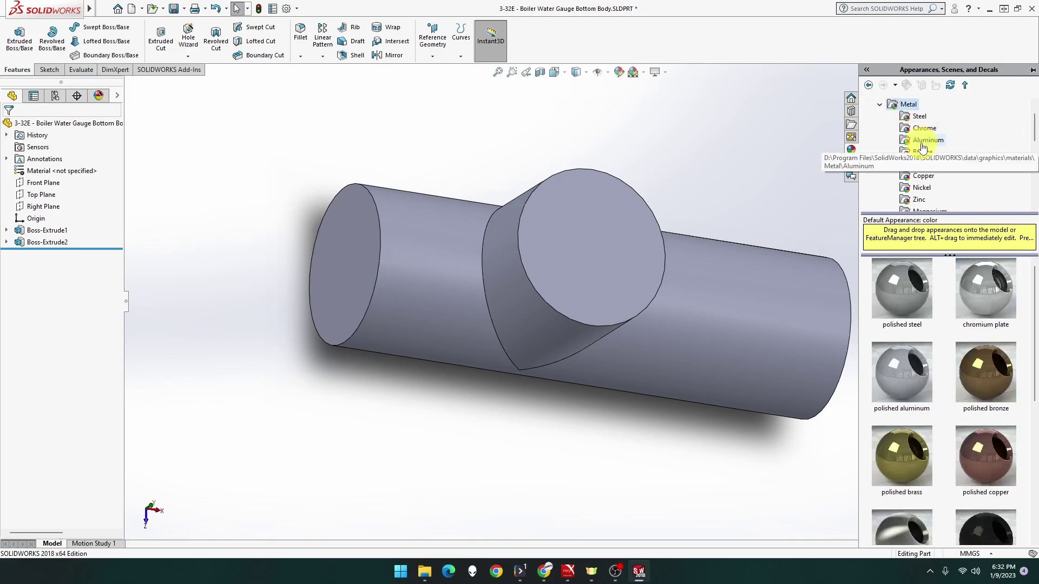
pyautogui.click(919, 164)
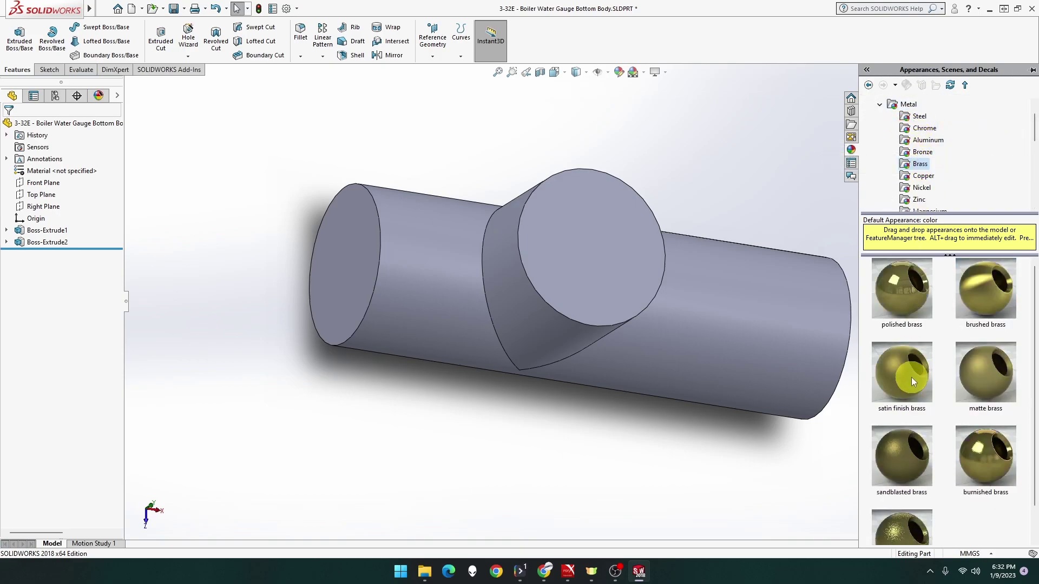
pyautogui.moveTo(911, 377)
pyautogui.mouseDown()
pyautogui.moveTo(862, 370)
pyautogui.moveTo(590, 246)
pyautogui.mouseUp()
pyautogui.click(603, 246)
pyautogui.moveTo(614, 296); pyautogui.dragTo(586, 231, button='middle')
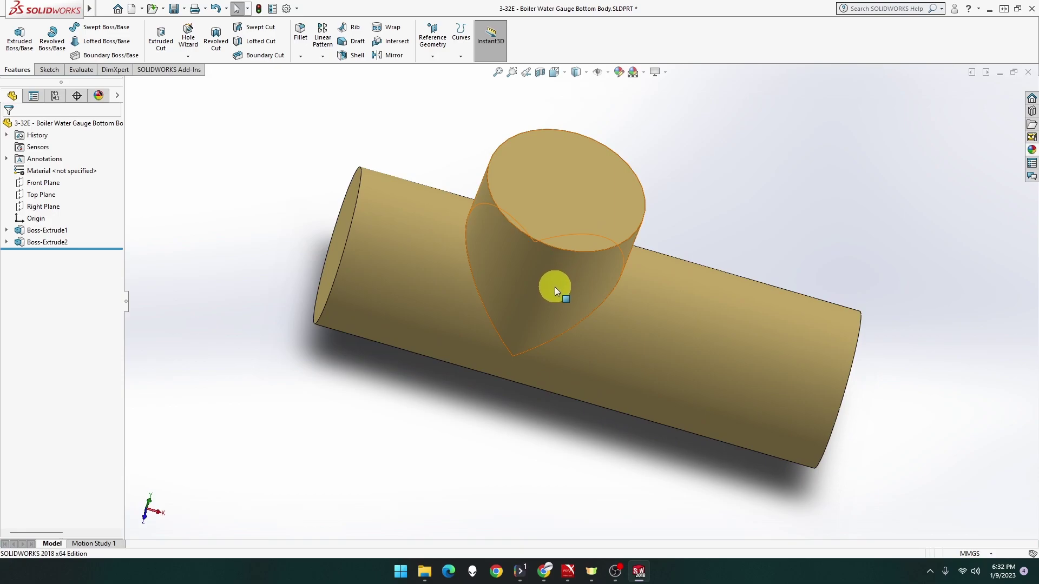
pyautogui.moveTo(554, 287); pyautogui.dragTo(577, 240, button='middle')
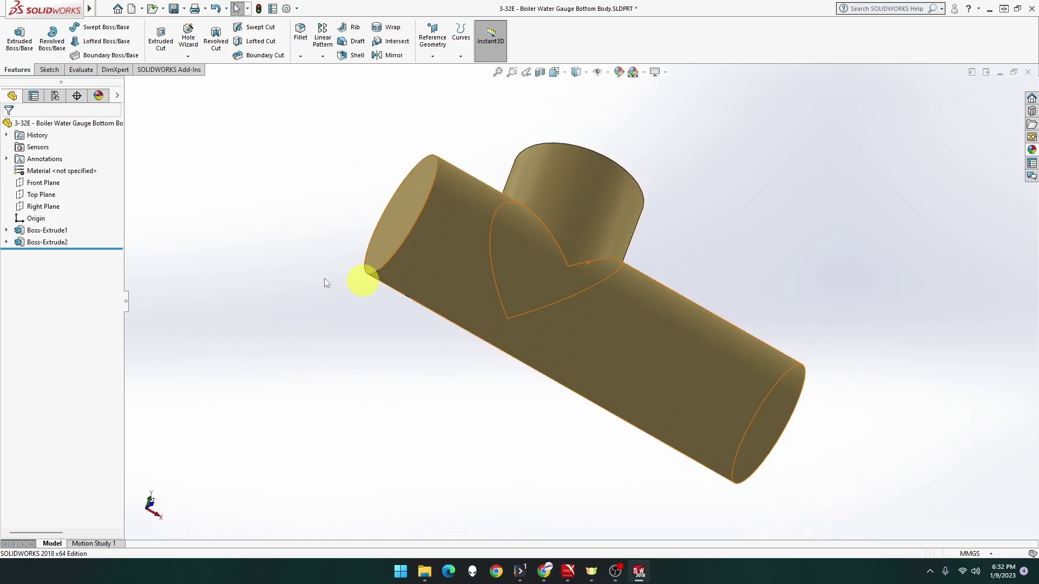
# Sketch a circle on the Top Plane with its centre Horizontal to the origin
pyautogui.click(43, 196)
pyautogui.rightClick(44, 196)
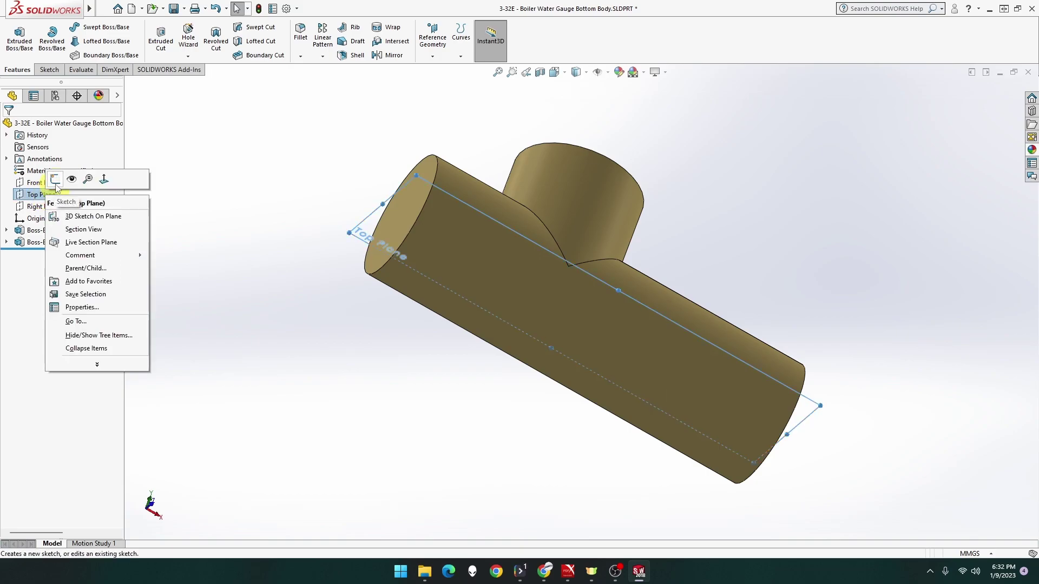
pyautogui.click(56, 184)
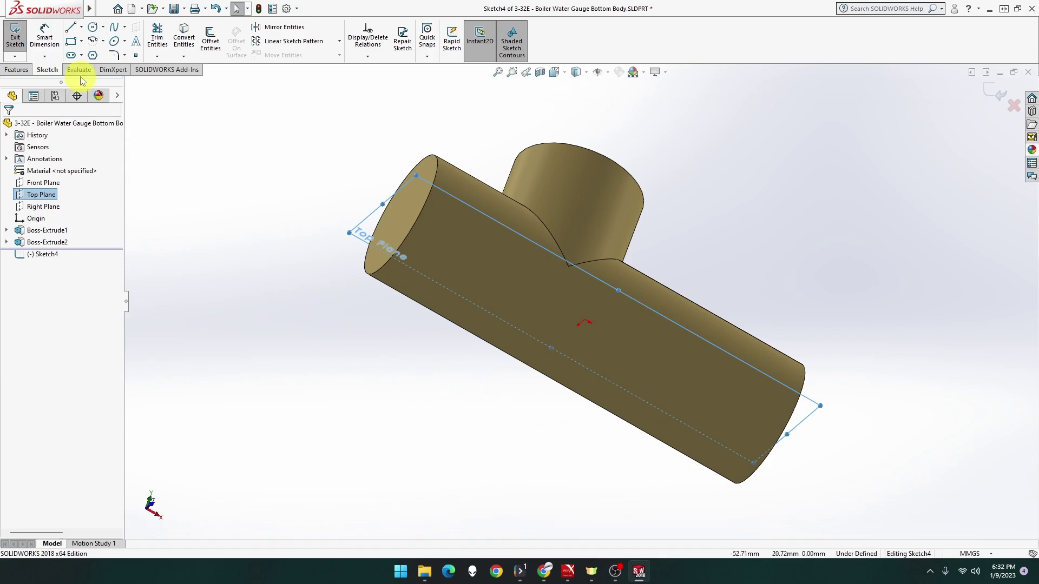
pyautogui.click(93, 34)
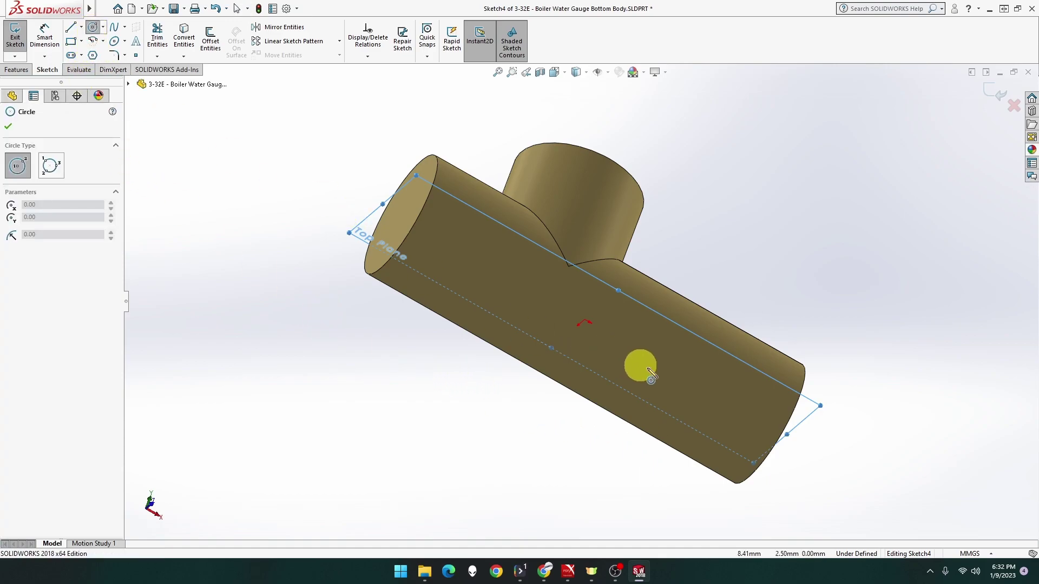
pyautogui.click(688, 386)
pyautogui.click(714, 411)
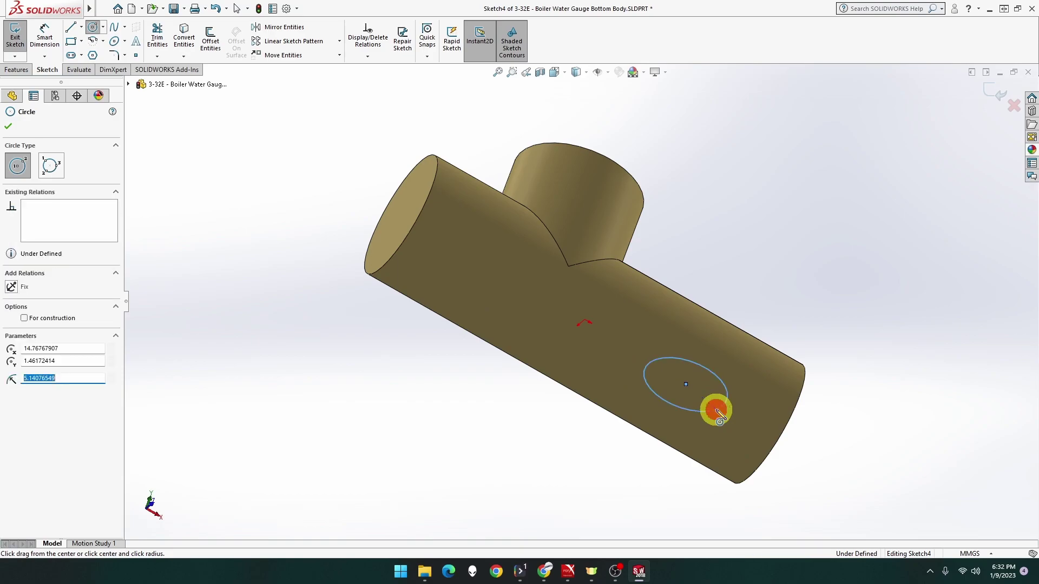
pyautogui.press('Escape')
pyautogui.click(686, 384)
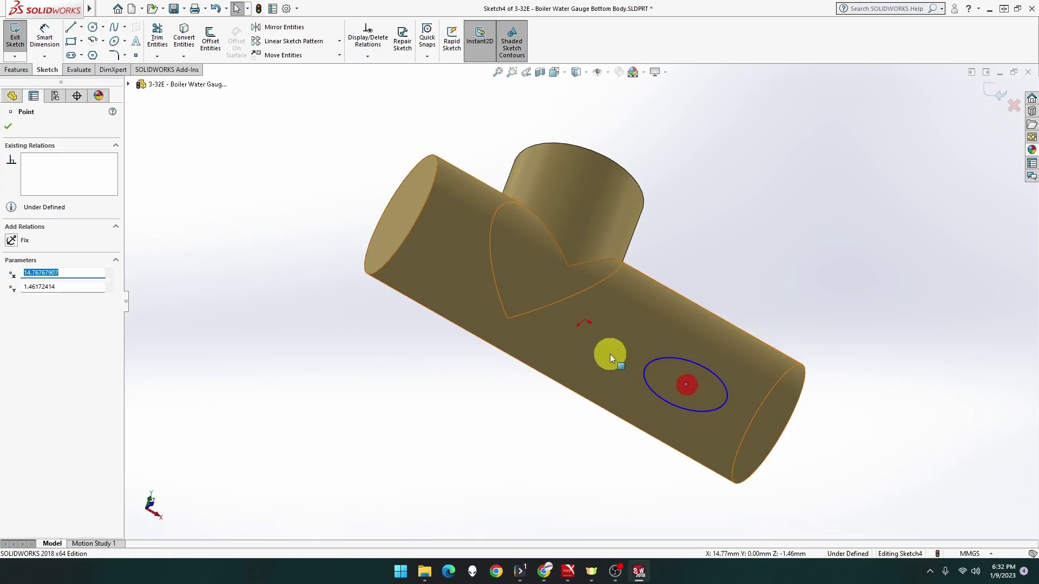
pyautogui.keyDown('ctrl'); pyautogui.click(584, 322); pyautogui.keyUp('ctrl')
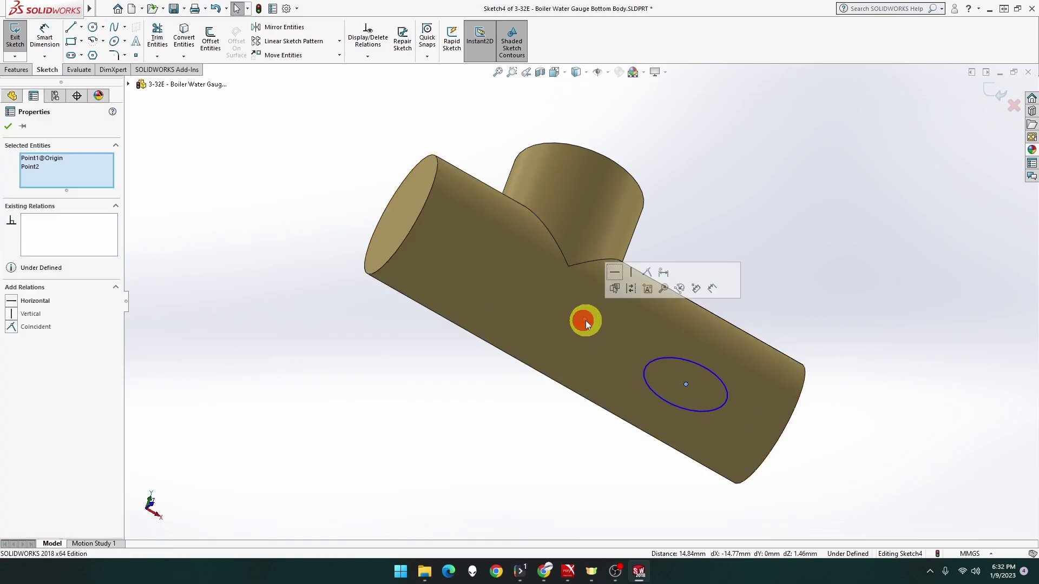
pyautogui.click(615, 273)
# Dimension the circle to 12 mm diameter, 16 mm from the pipe end
pyautogui.click(44, 42)
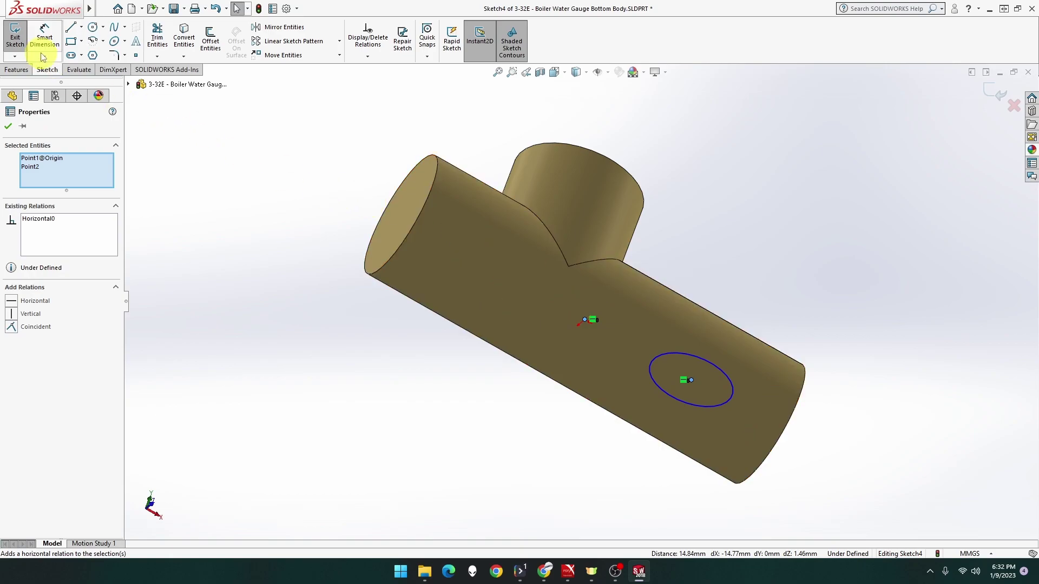
pyautogui.click(684, 353)
pyautogui.click(920, 347)
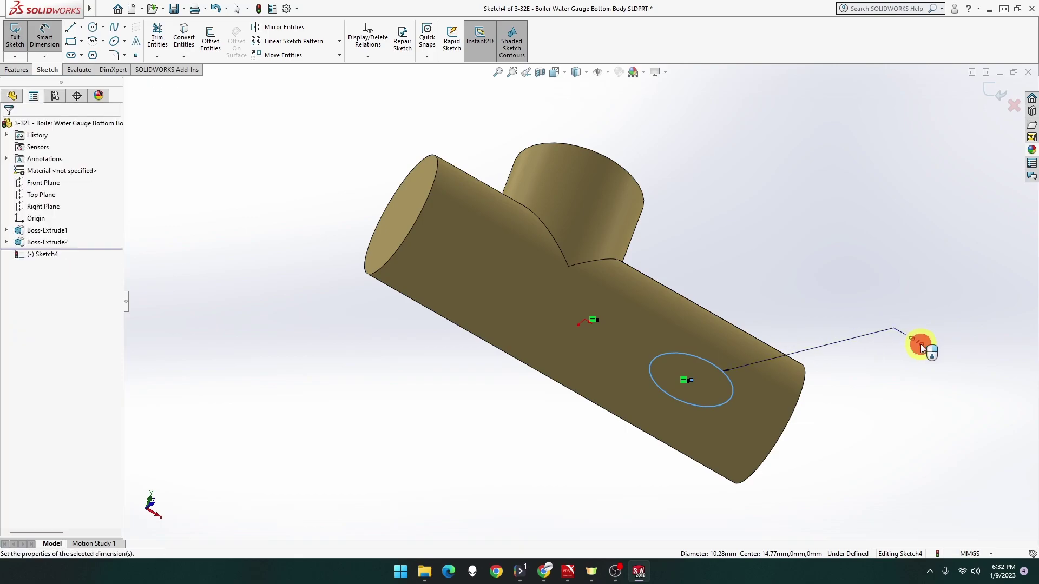
pyautogui.write('12')
pyautogui.press('Return')
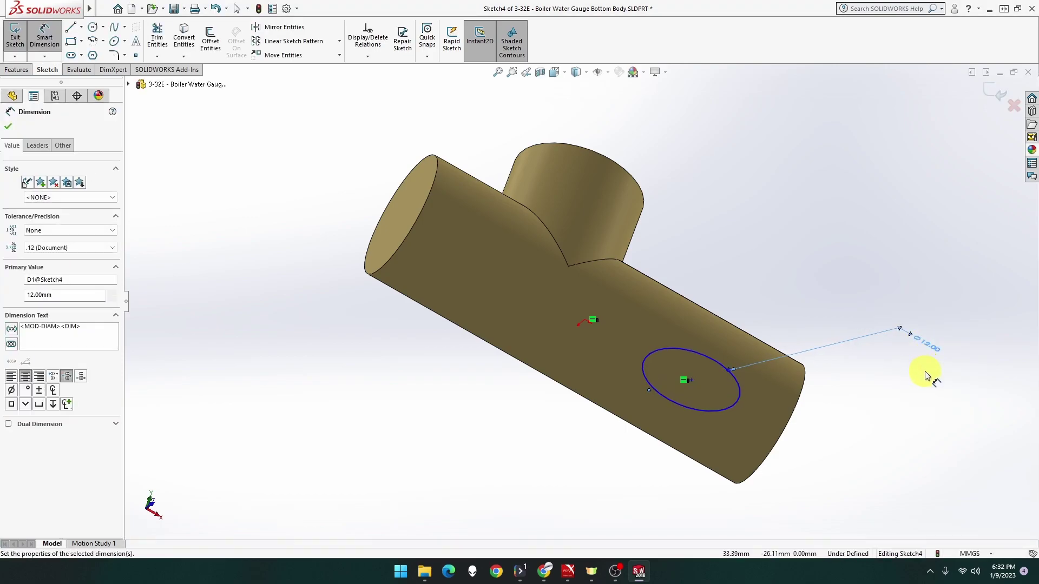
pyautogui.moveTo(800, 429); pyautogui.dragTo(779, 438, button='middle')
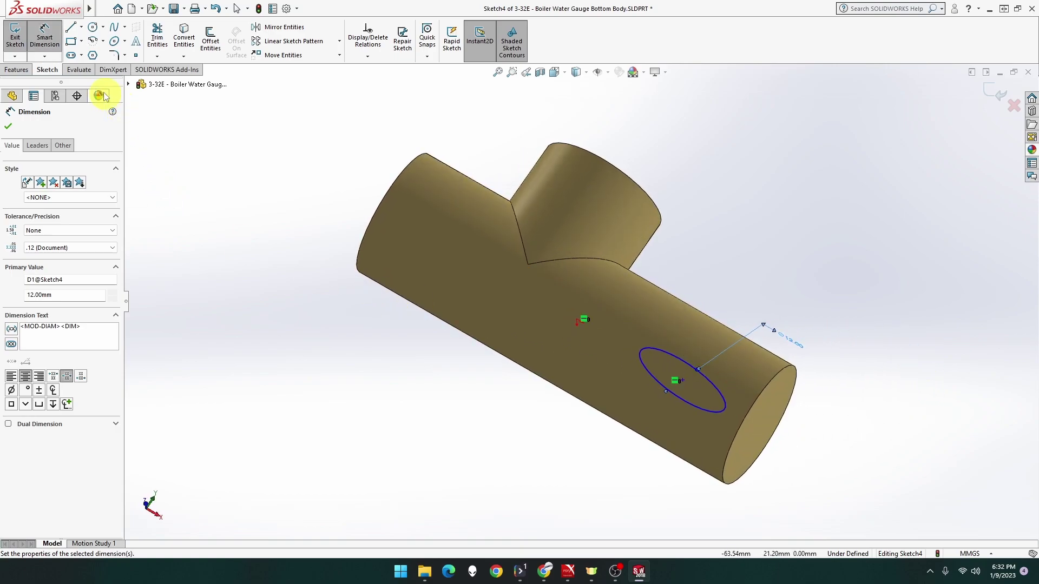
pyautogui.click(755, 400)
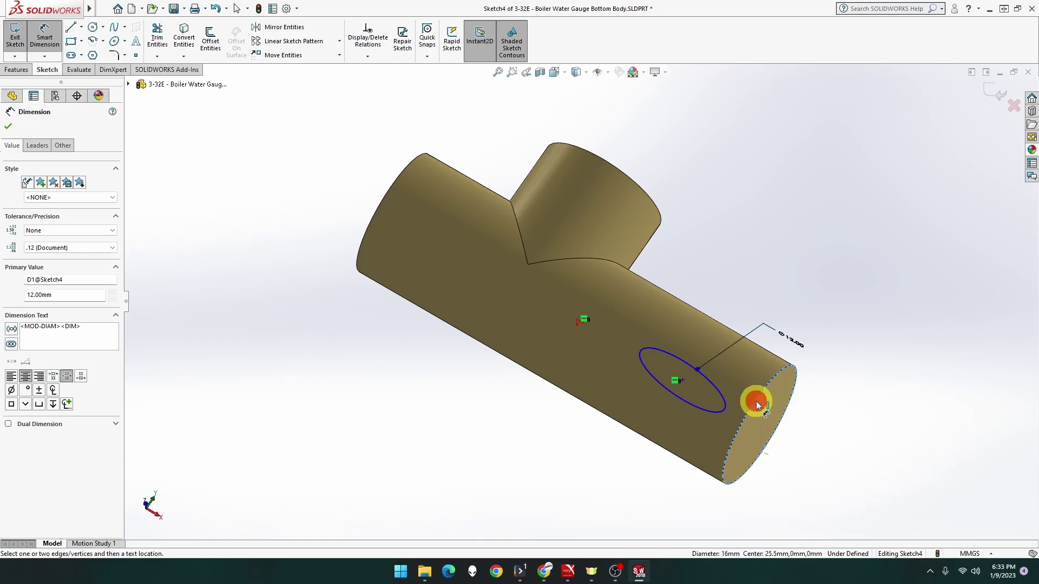
pyautogui.click(681, 381)
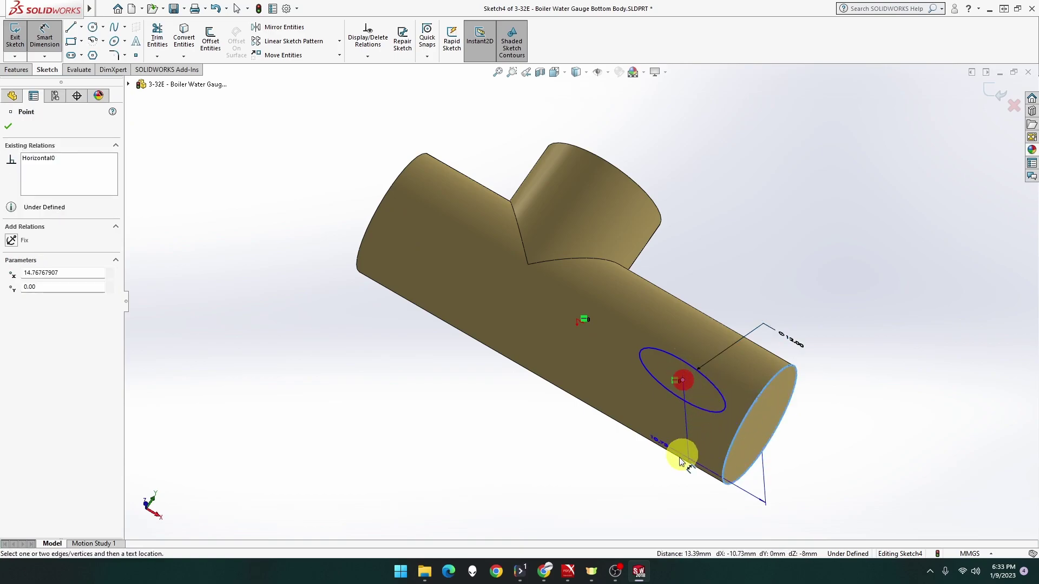
pyautogui.click(680, 489)
pyautogui.write('16')
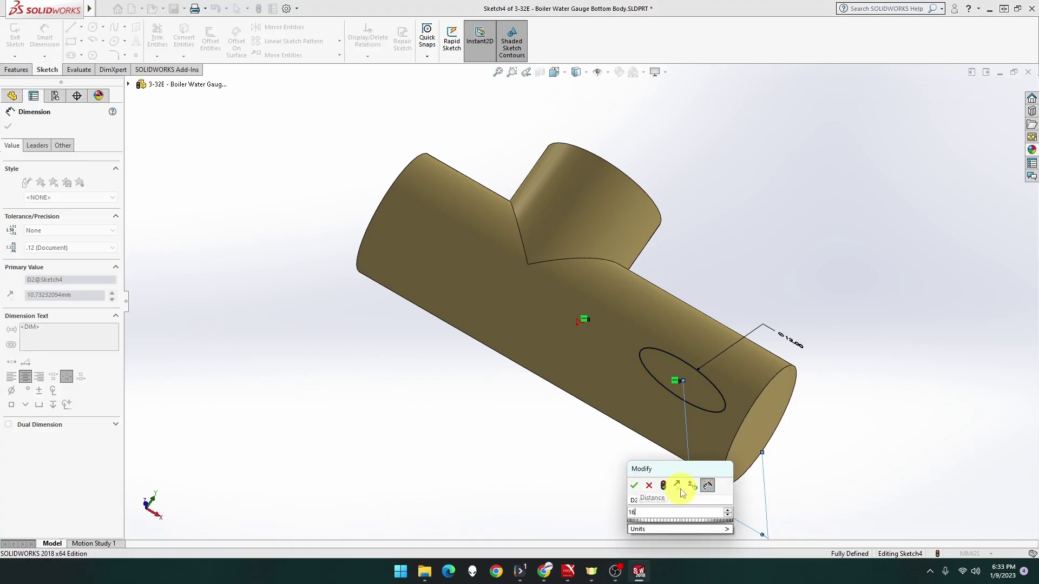
pyautogui.press('Return')
pyautogui.moveTo(649, 482); pyautogui.dragTo(666, 466, button='middle')
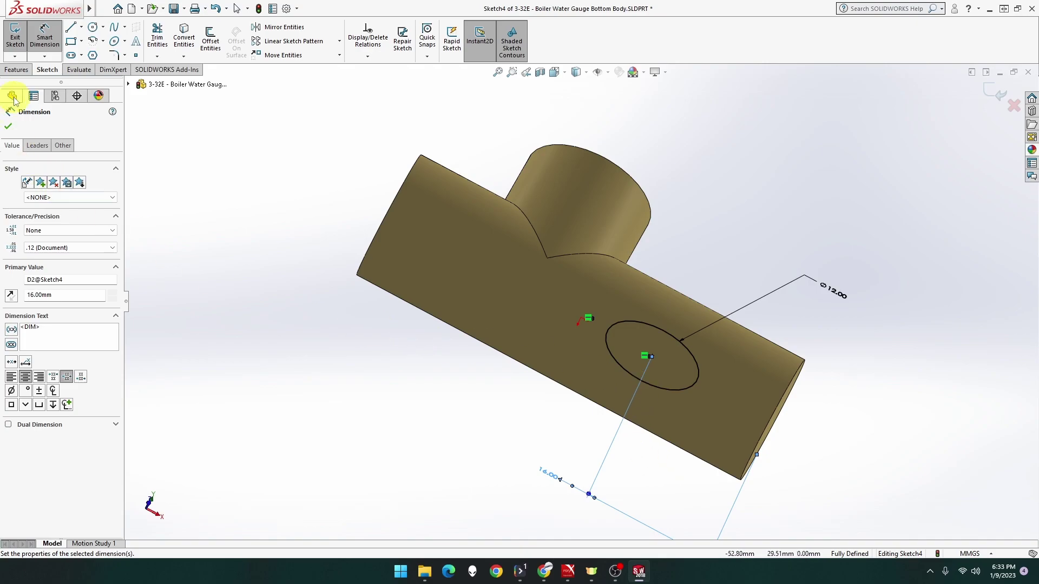
# Extrude the 12 mm circle 16 mm downward as a reversed boss, Boss-Extrude3
pyautogui.click(14, 69)
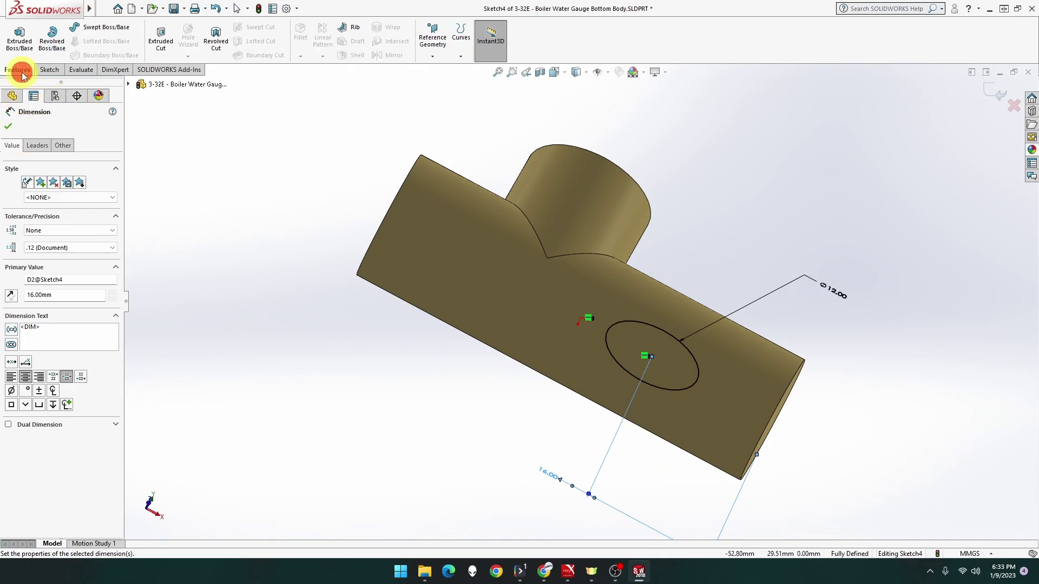
pyautogui.click(20, 41)
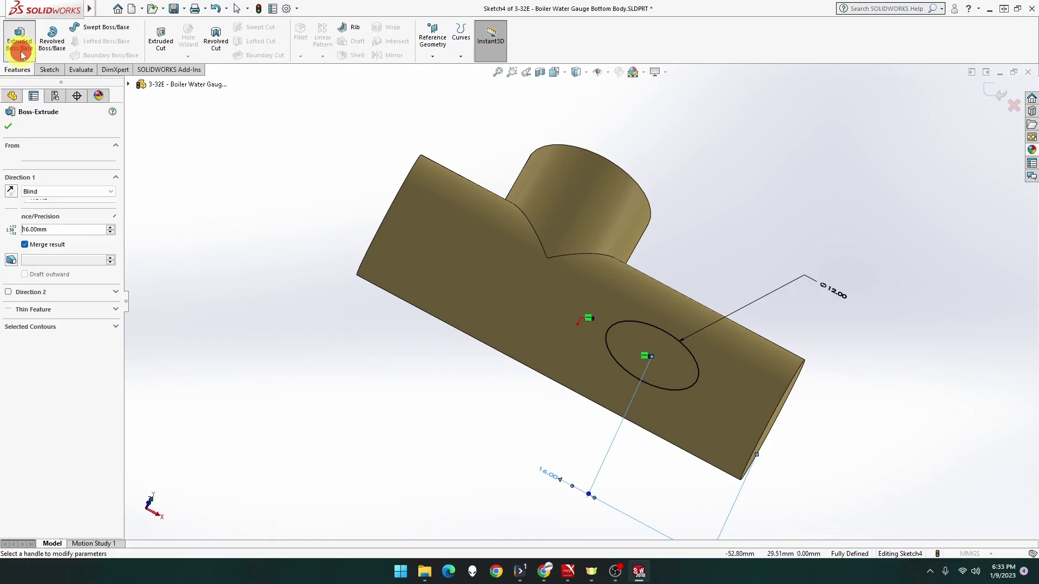
pyautogui.click(12, 195)
pyautogui.click(8, 126)
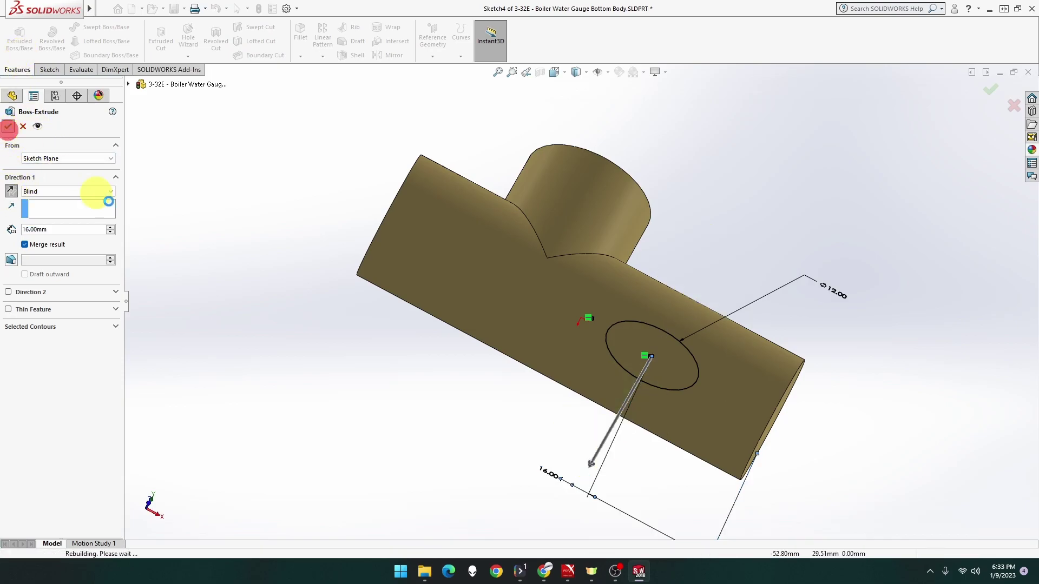
pyautogui.click(403, 362)
pyautogui.moveTo(421, 369)
pyautogui.mouseDown(button='middle')
pyautogui.moveTo(389, 361)
pyautogui.moveTo(384, 386)
pyautogui.moveTo(482, 422)
pyautogui.moveTo(438, 439)
pyautogui.mouseUp(button='middle')
# Sketch a 12 mm diameter circle centred on the pipe's end face
pyautogui.click(482, 245)
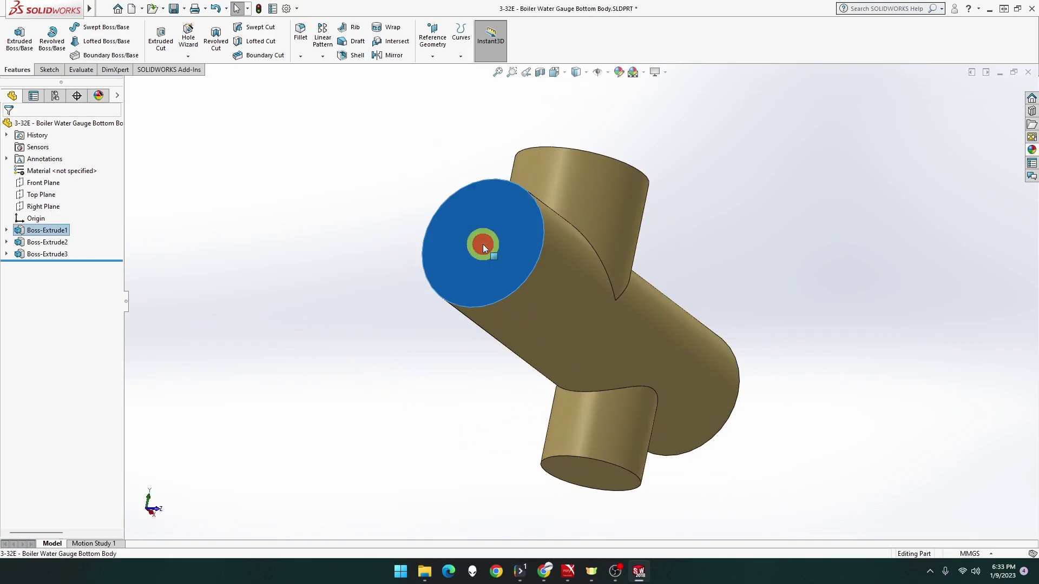
pyautogui.rightClick(483, 245)
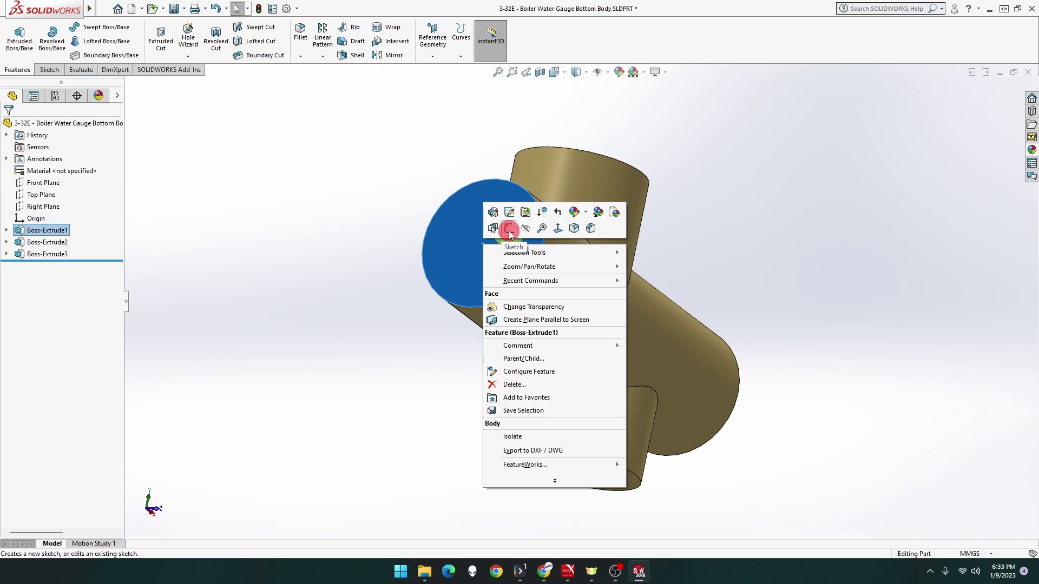
pyautogui.click(508, 230)
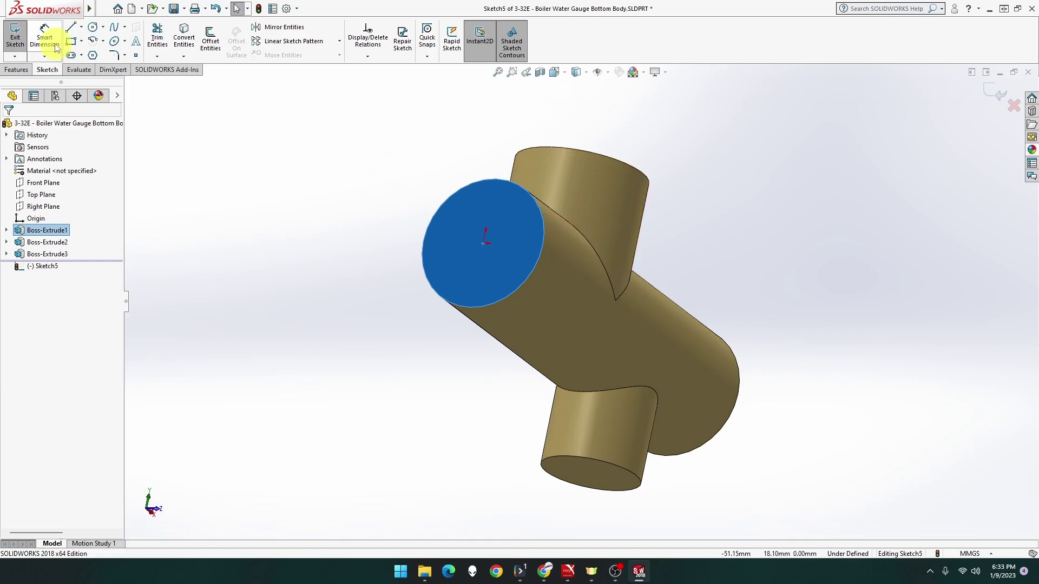
pyautogui.click(93, 26)
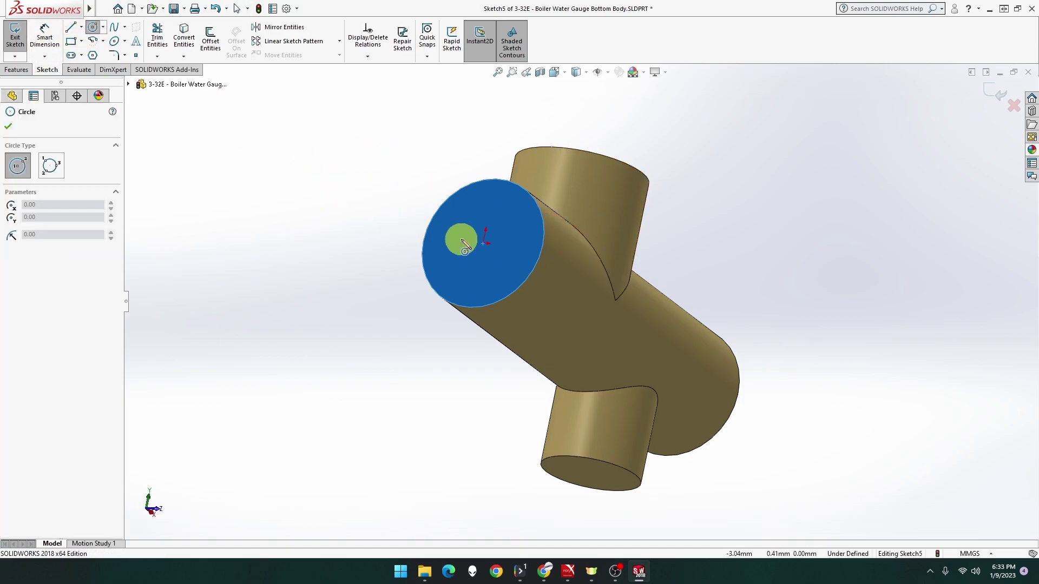
pyautogui.click(483, 243)
pyautogui.click(510, 275)
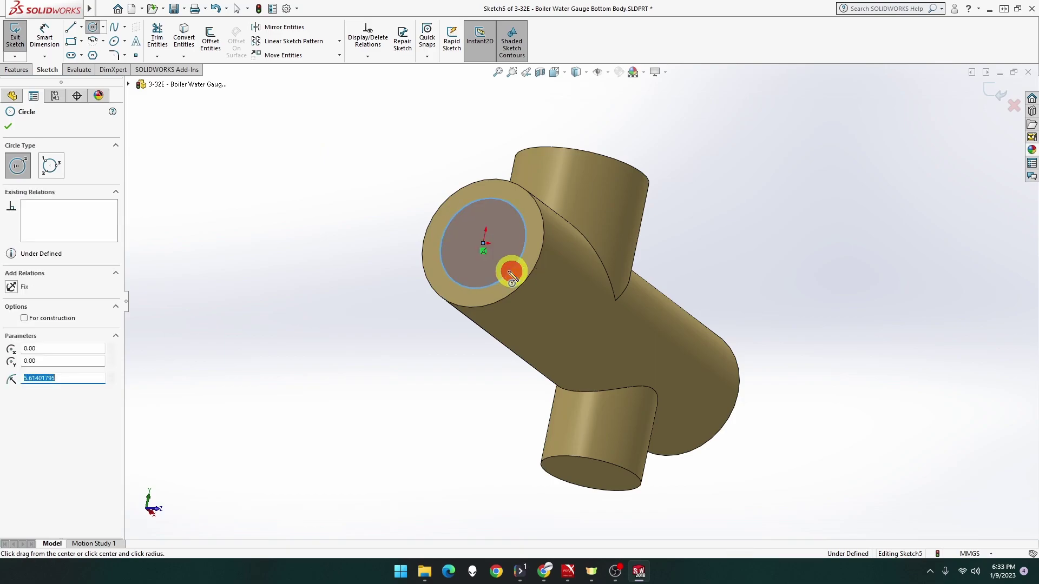
pyautogui.click(53, 34)
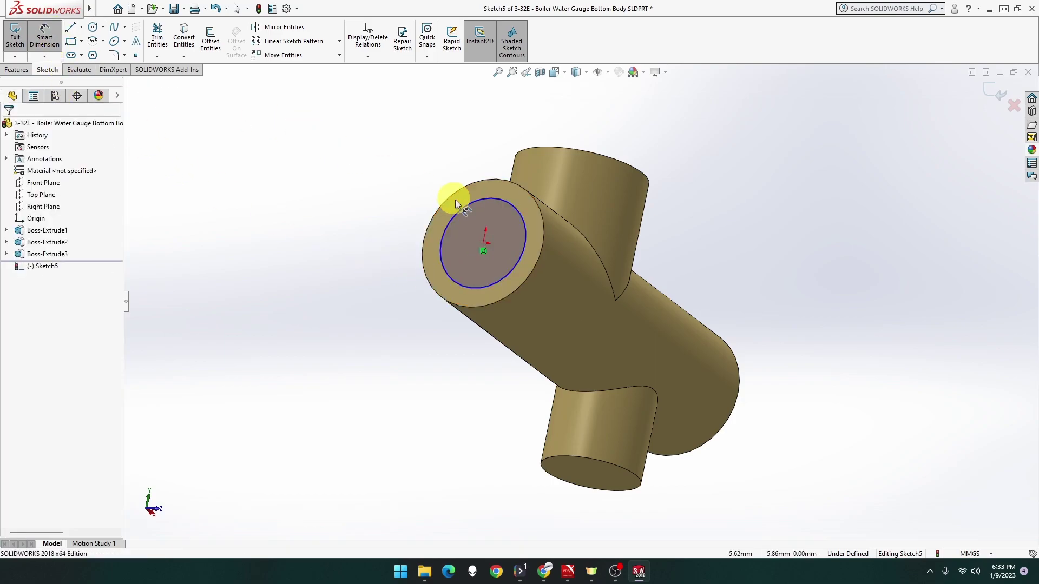
pyautogui.click(465, 211)
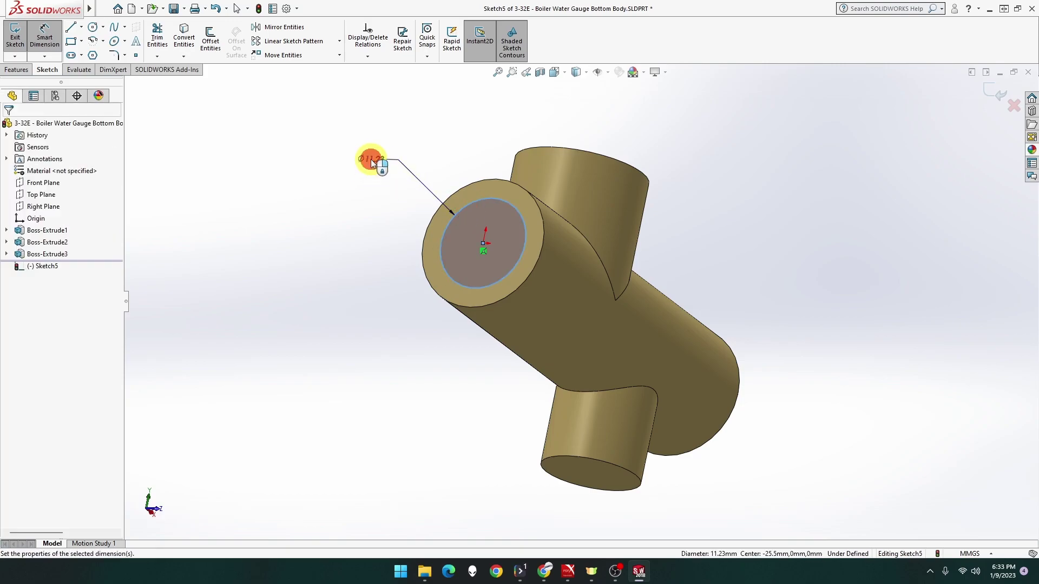
pyautogui.click(371, 162)
pyautogui.write('12')
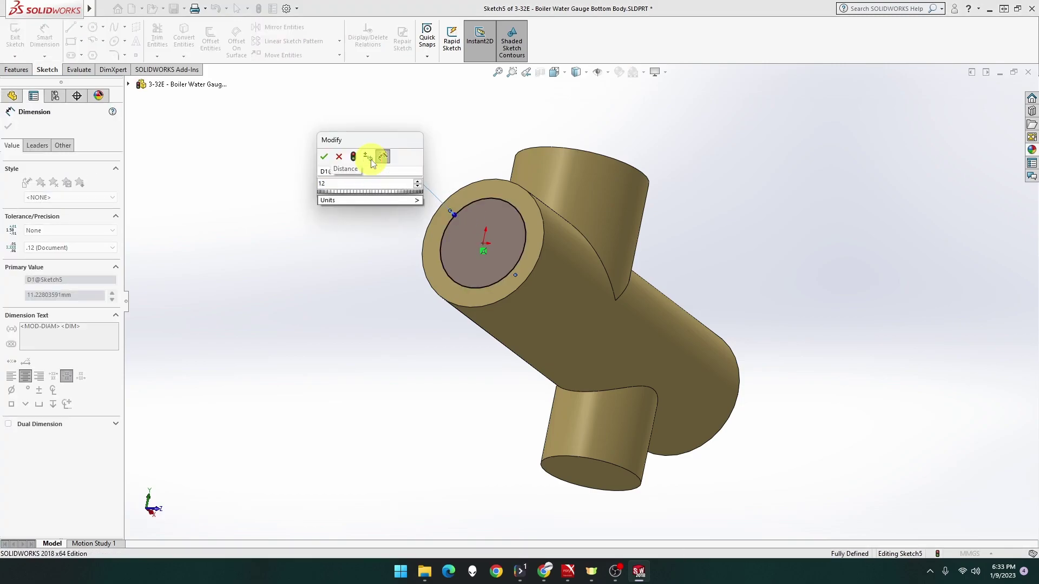
pyautogui.press('Return')
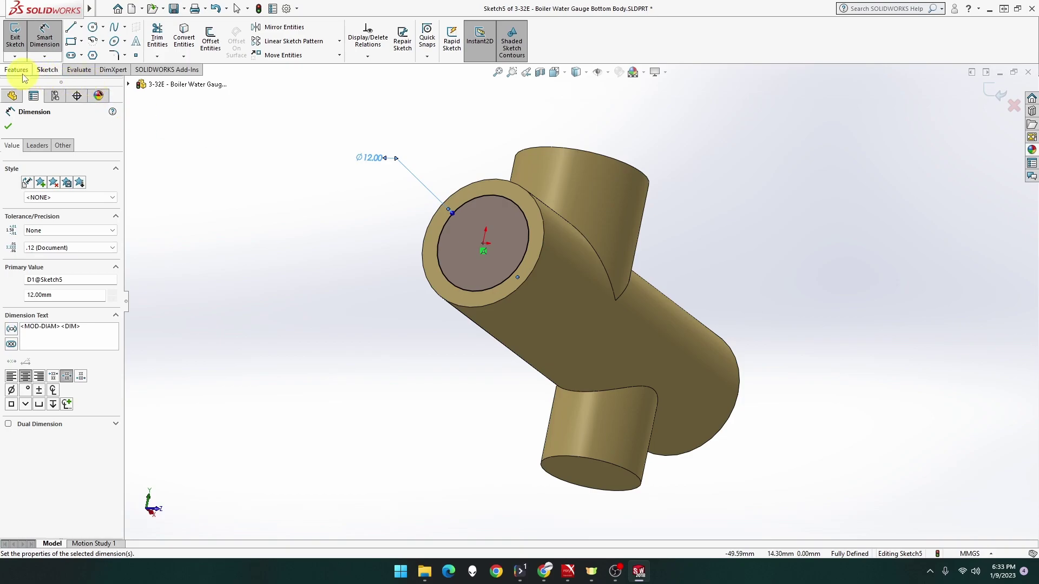
# Extrude the end-face circle 12 mm into a boss, Boss-Extrude4
pyautogui.click(23, 73)
pyautogui.click(20, 43)
pyautogui.write('12')
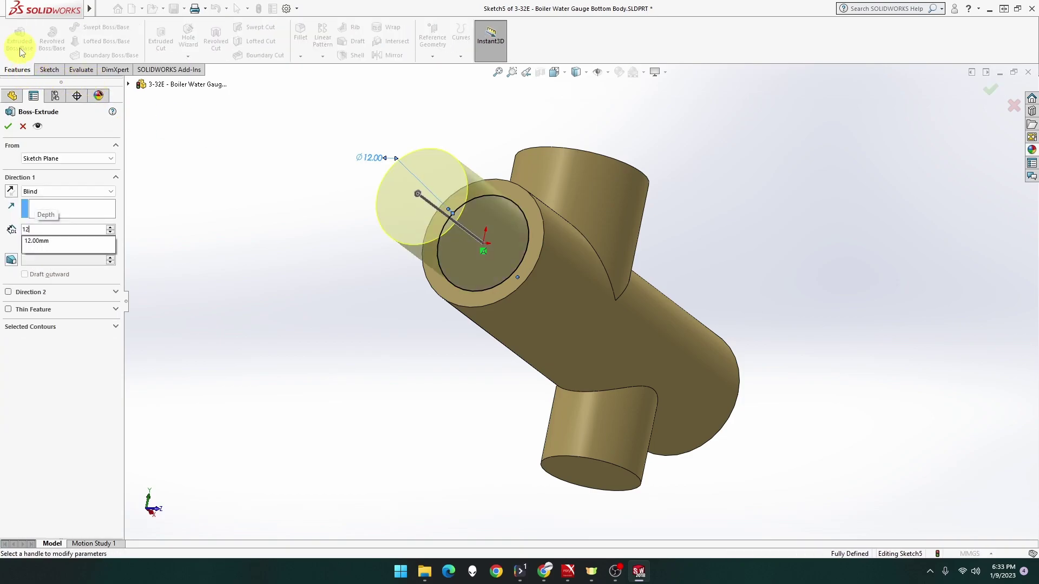
pyautogui.press('Return')
pyautogui.click(7, 126)
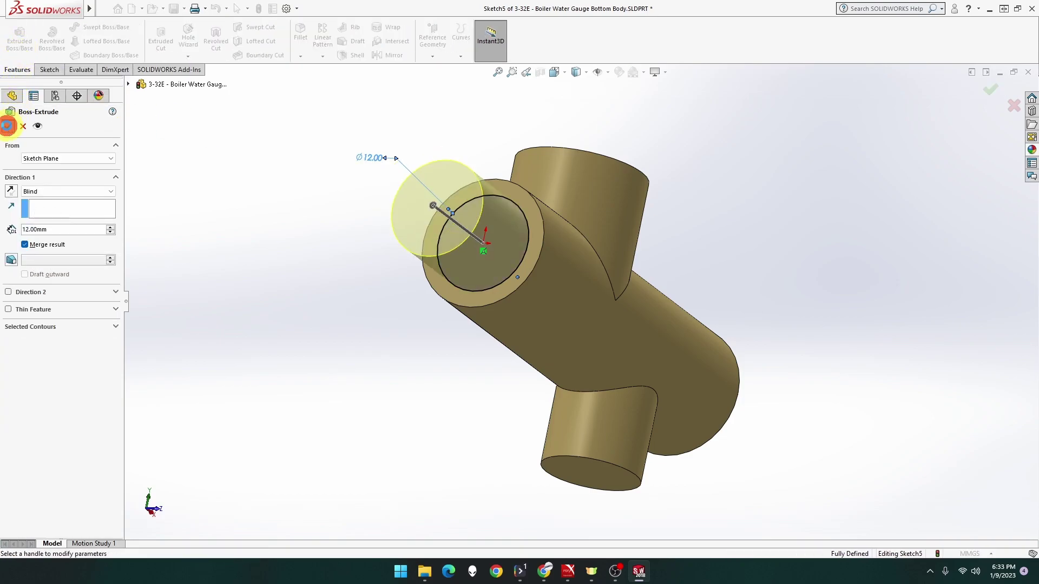
pyautogui.moveTo(464, 343); pyautogui.dragTo(385, 361, button='middle')
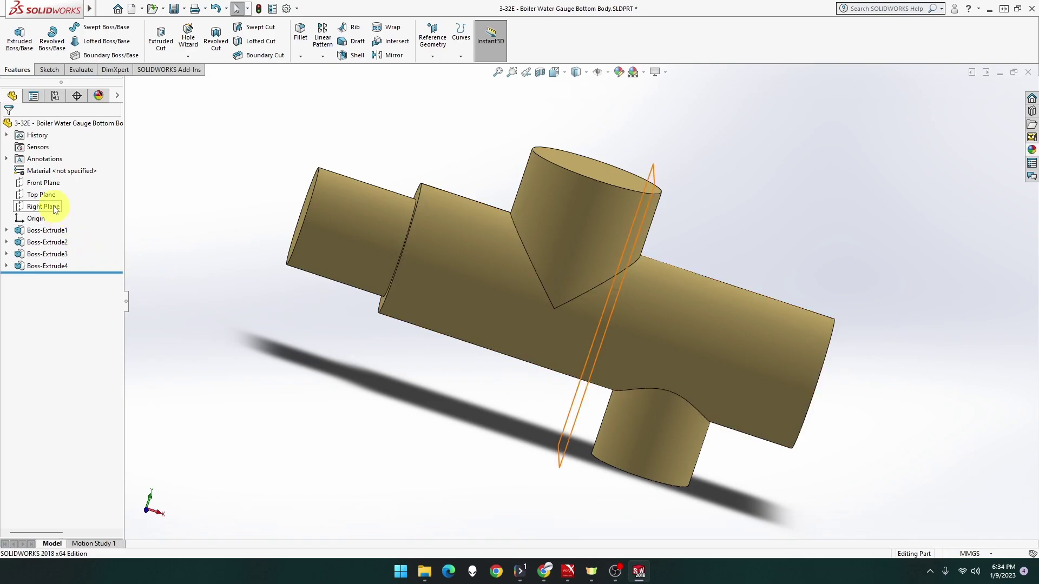
# View the Front Plane Normal To and start a sketch on it
pyautogui.rightClick(45, 185)
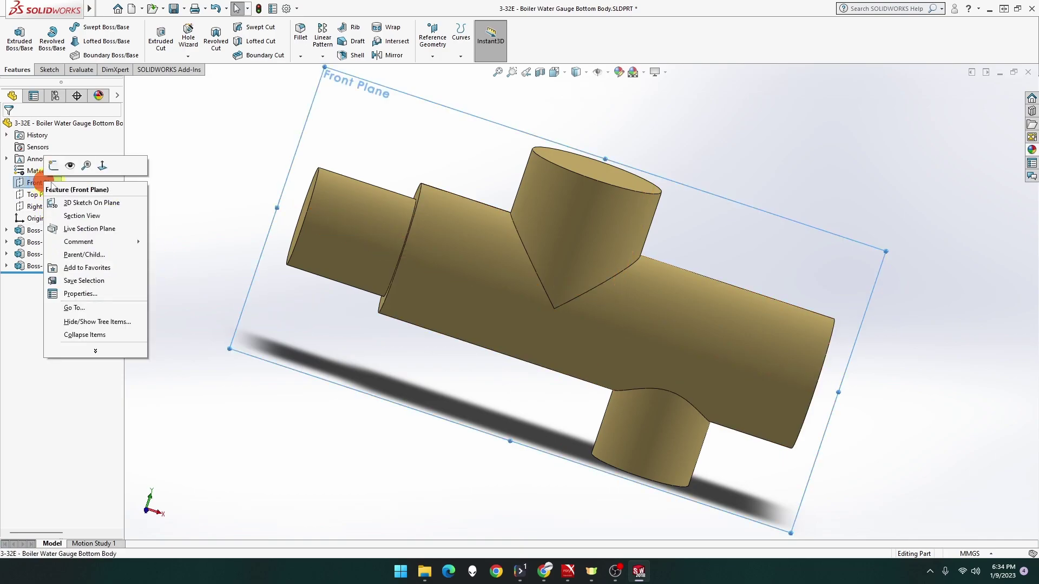
pyautogui.click(99, 169)
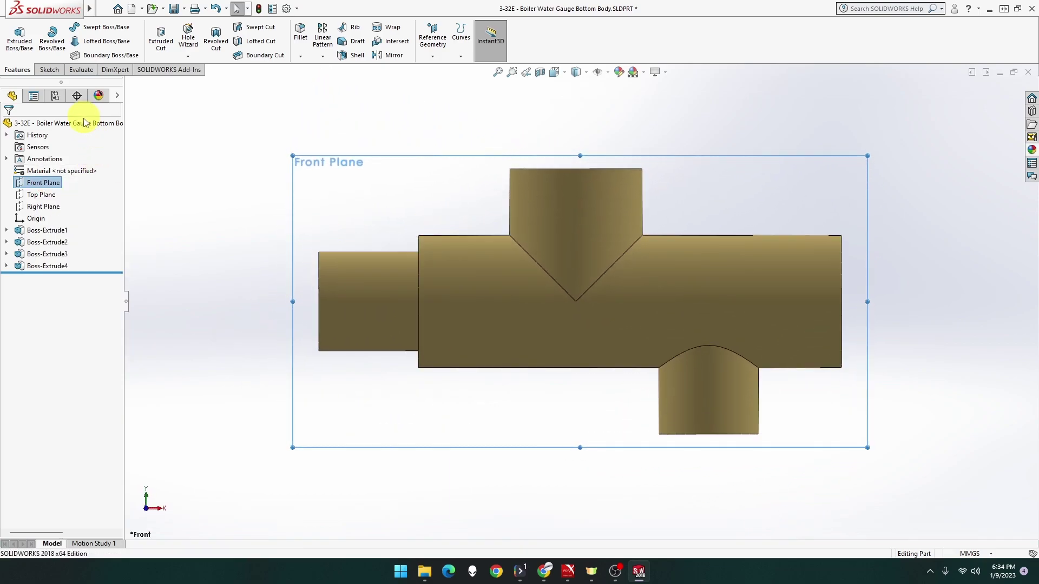
pyautogui.scroll(-3, 503, 273)
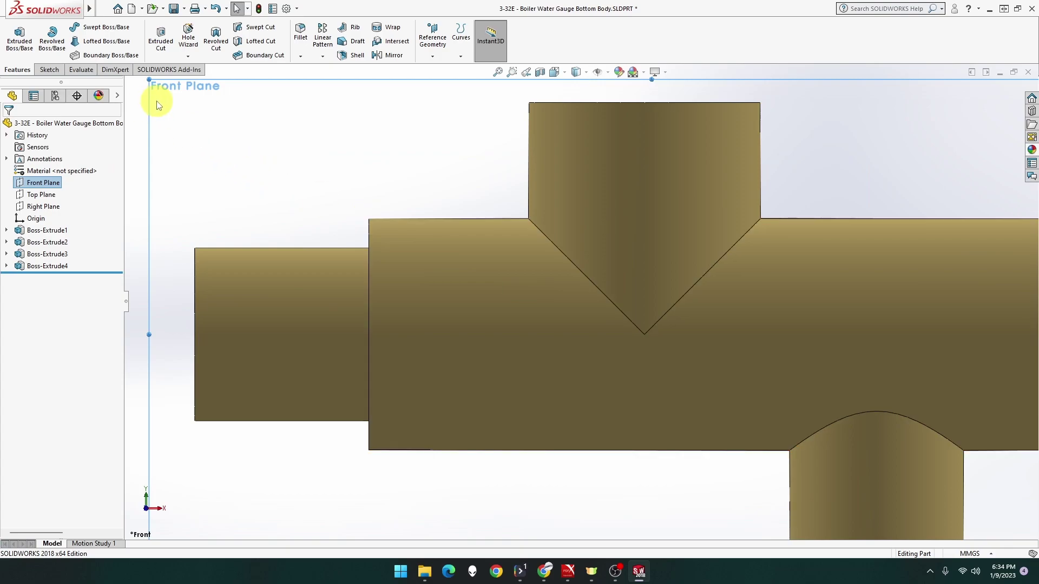
pyautogui.rightClick(54, 184)
pyautogui.click(66, 168)
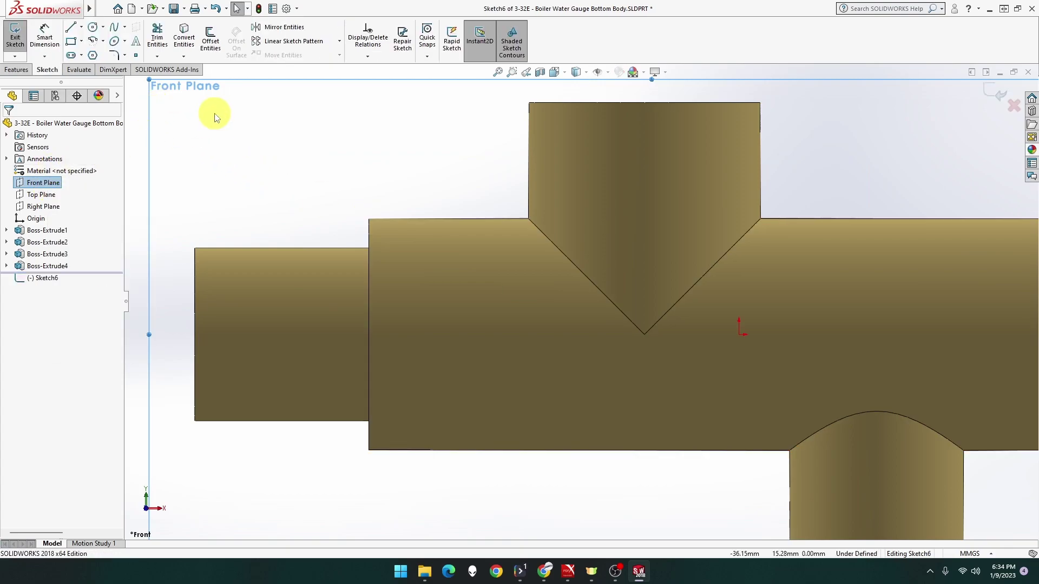
# Draw a vertical line, horizontal line and arc from the cylinder's top-left corner
pyautogui.click(71, 27)
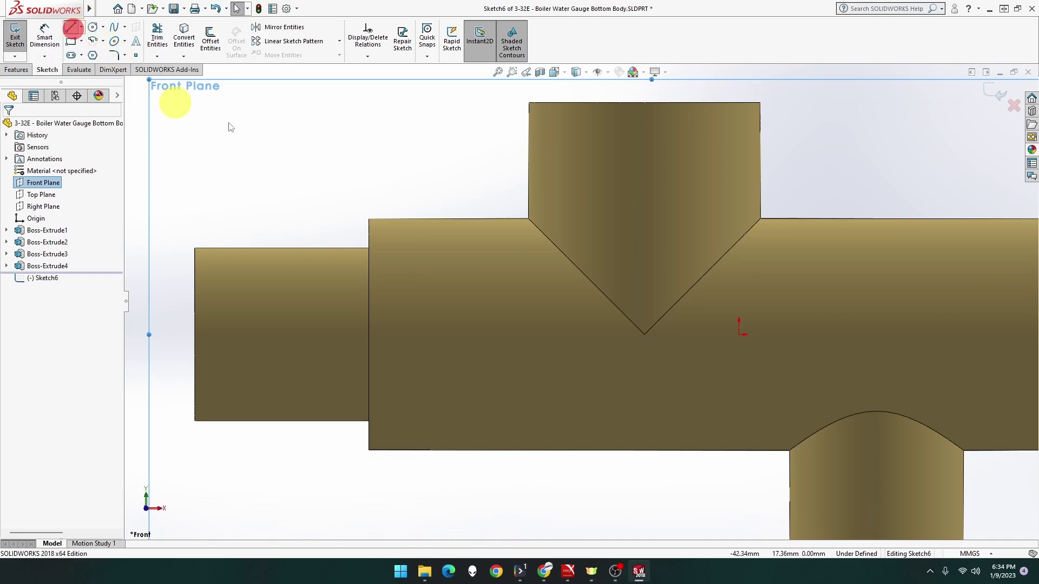
pyautogui.click(368, 219)
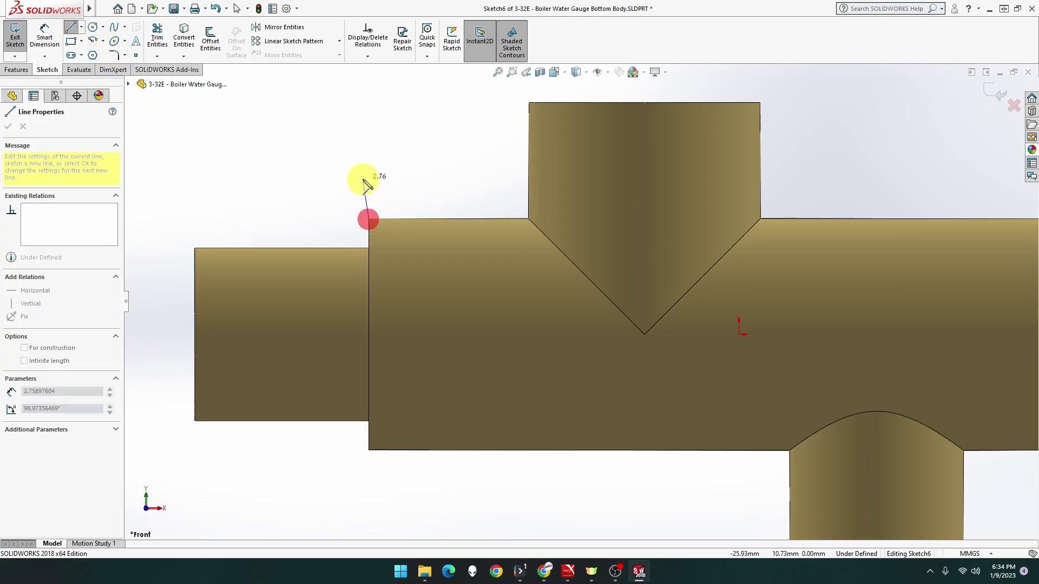
pyautogui.click(369, 160)
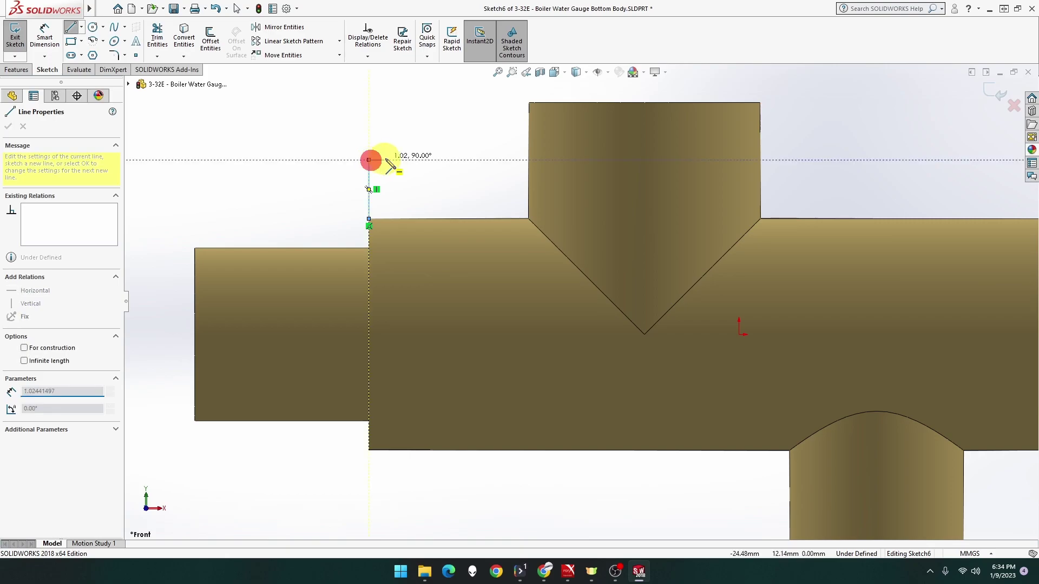
pyautogui.click(408, 160)
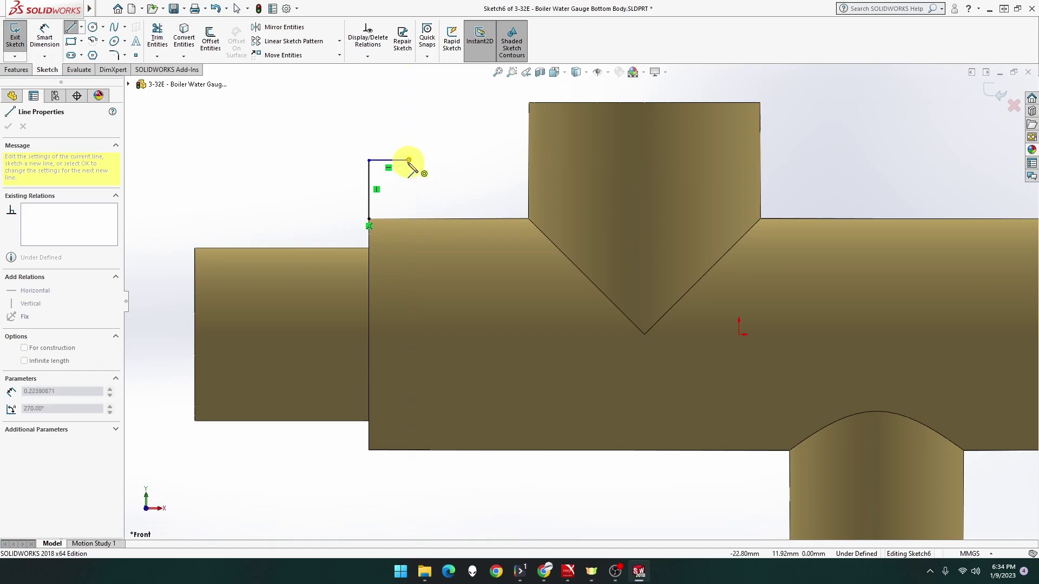
pyautogui.click(430, 186)
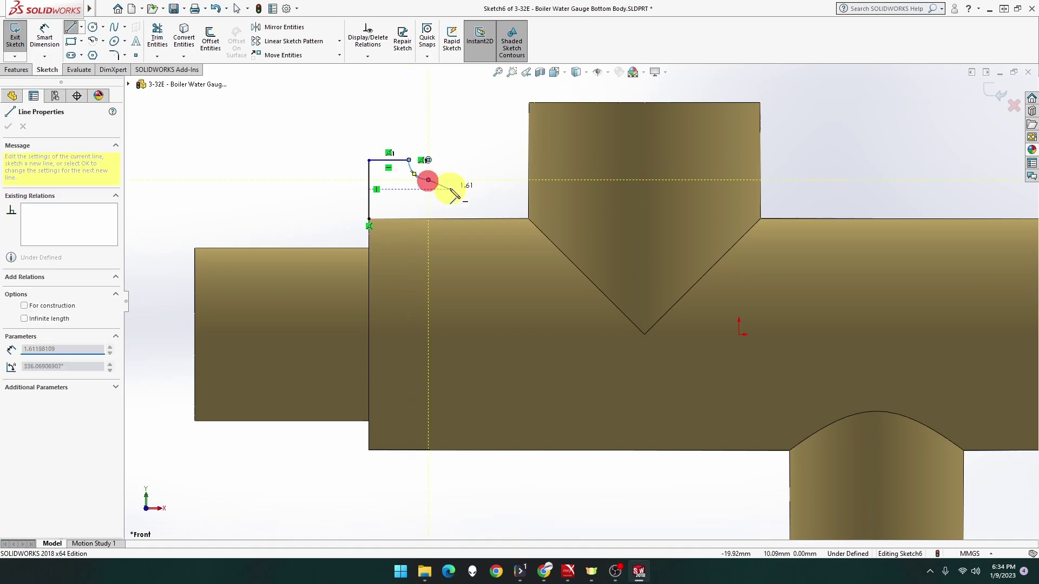
pyautogui.press('Escape')
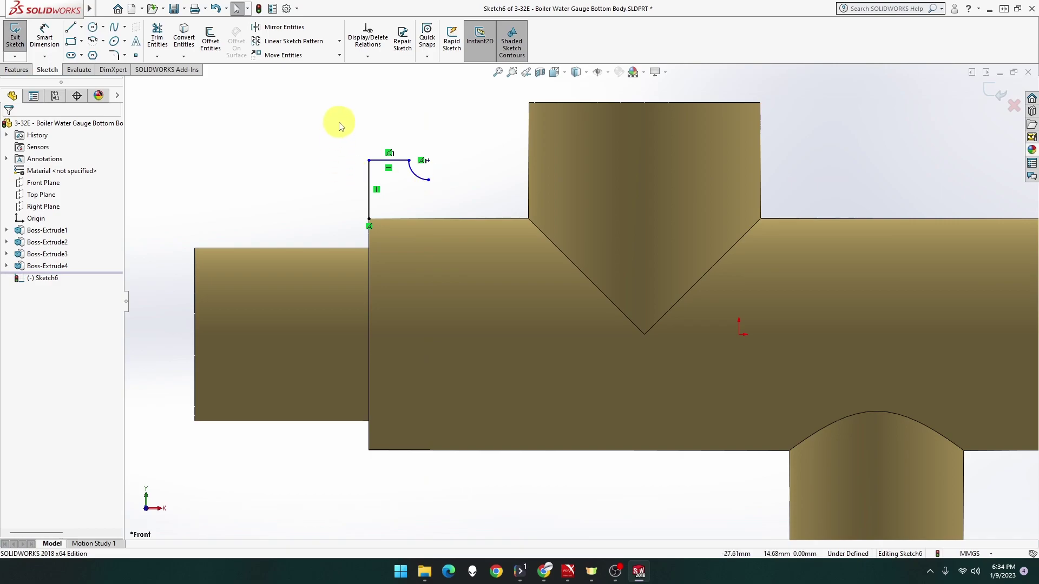
# Make the arc end Horizontal with the corner and close the profile along the top edge
pyautogui.click(429, 182)
pyautogui.keyDown('ctrl'); pyautogui.click(368, 220); pyautogui.keyUp('ctrl')
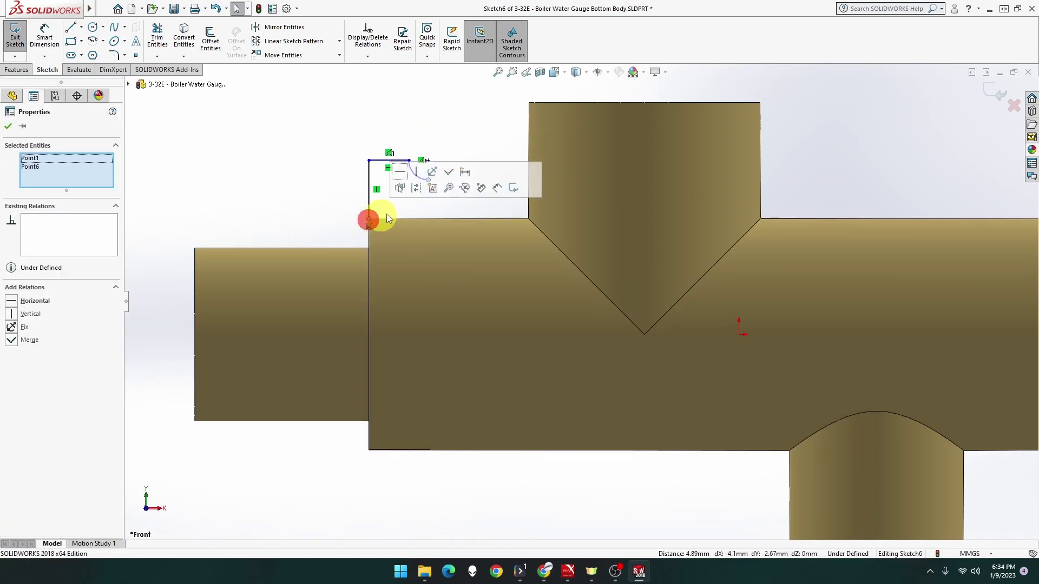
pyautogui.click(400, 171)
pyautogui.click(324, 116)
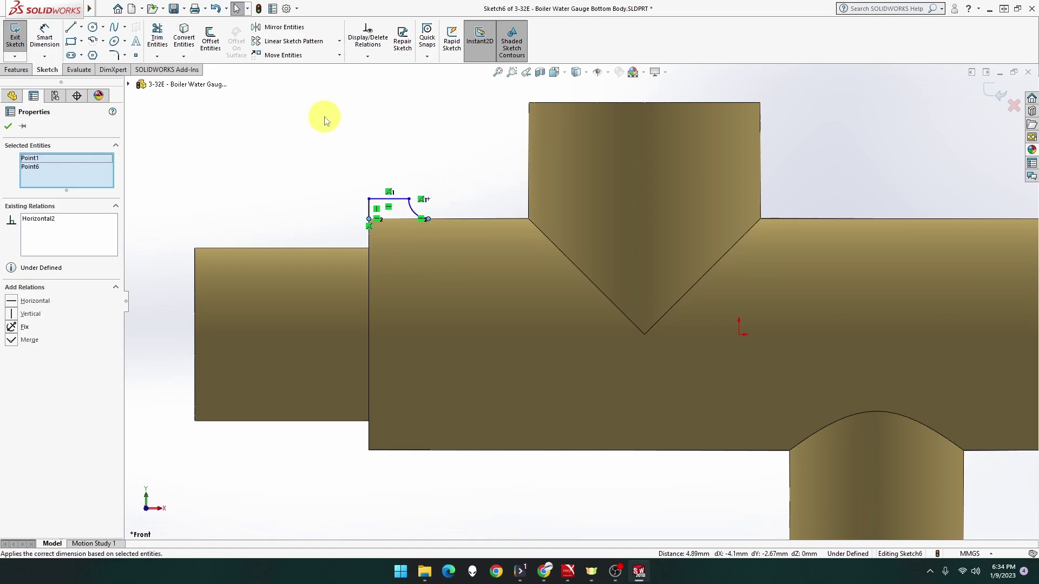
pyautogui.click(70, 28)
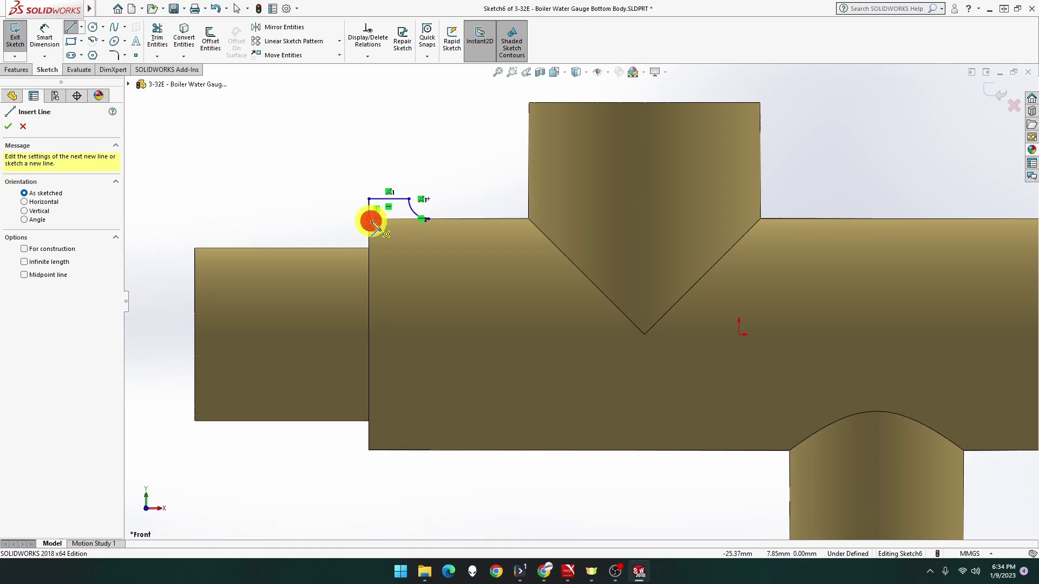
pyautogui.click(427, 219)
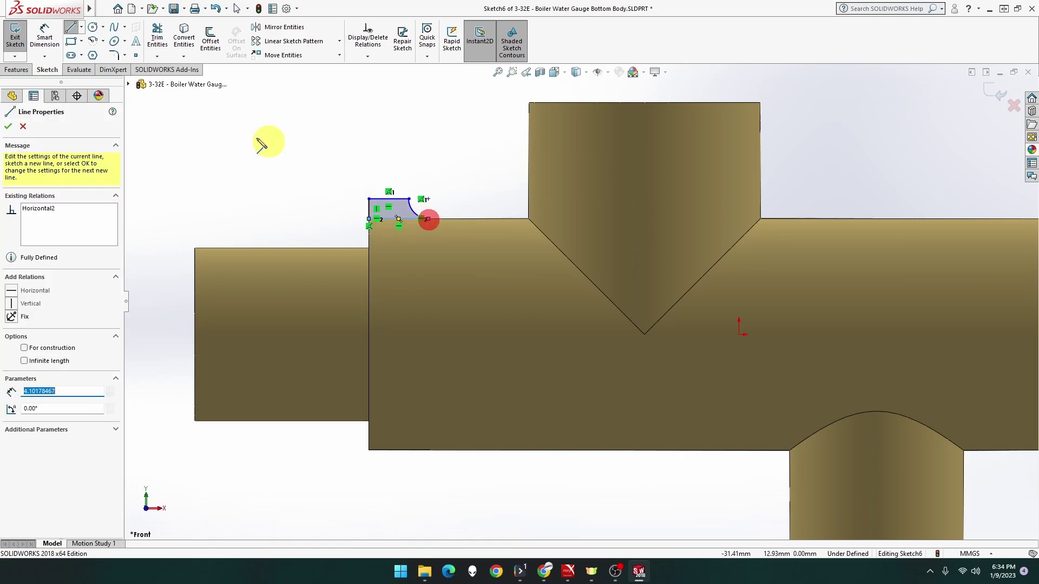
pyautogui.click(51, 49)
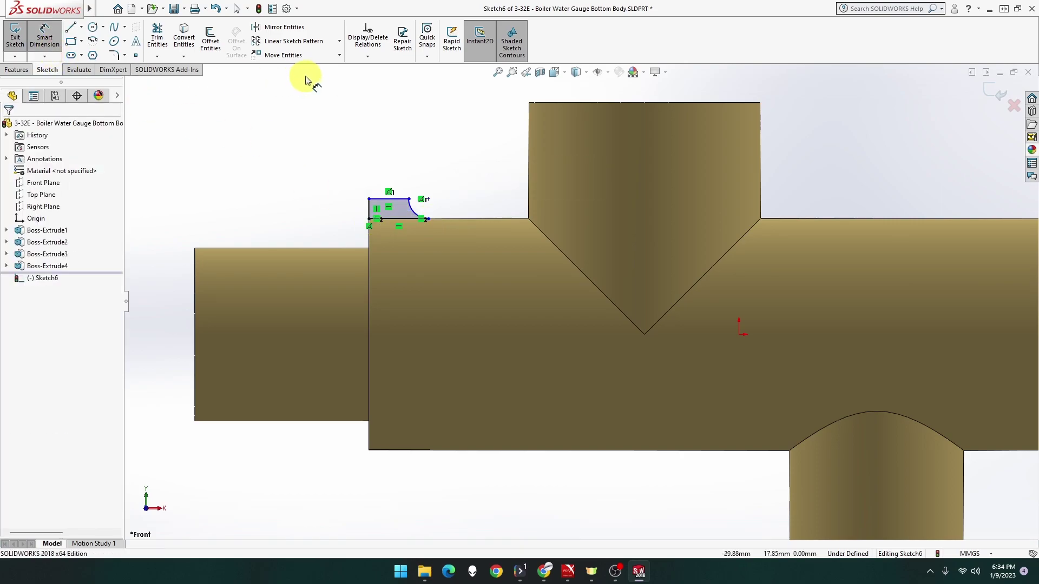
# Dimension the profile's left vertical line at 3 mm high and the arc at R4
pyautogui.click(371, 211)
pyautogui.click(316, 206)
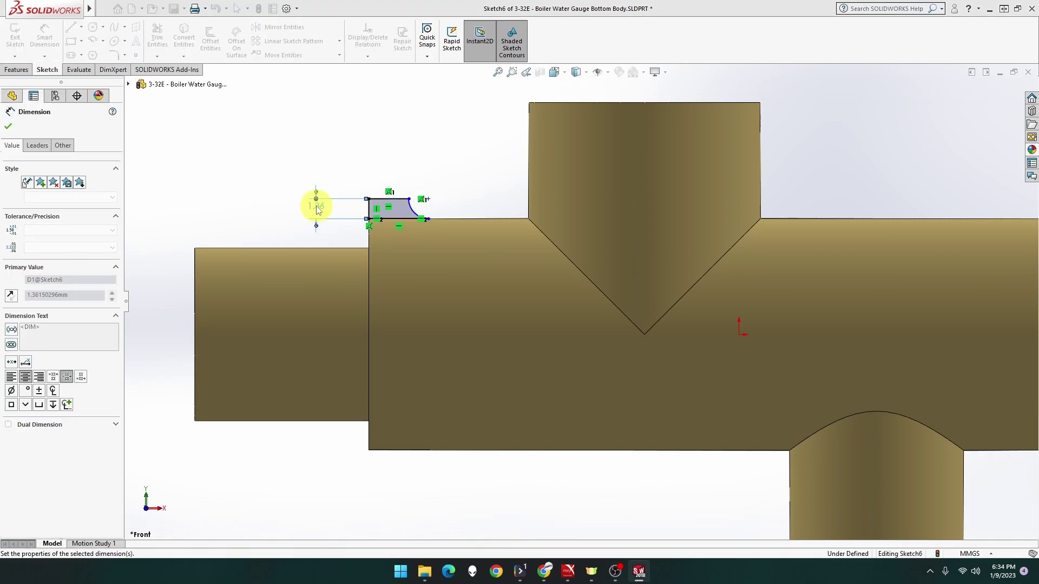
pyautogui.write('3')
pyautogui.press('Return')
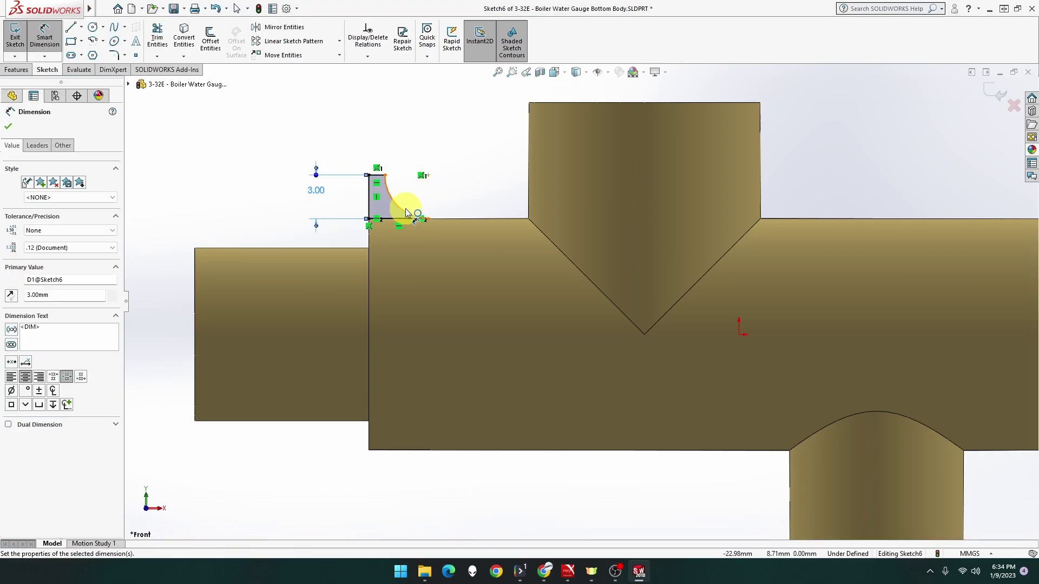
pyautogui.click(407, 212)
pyautogui.click(475, 154)
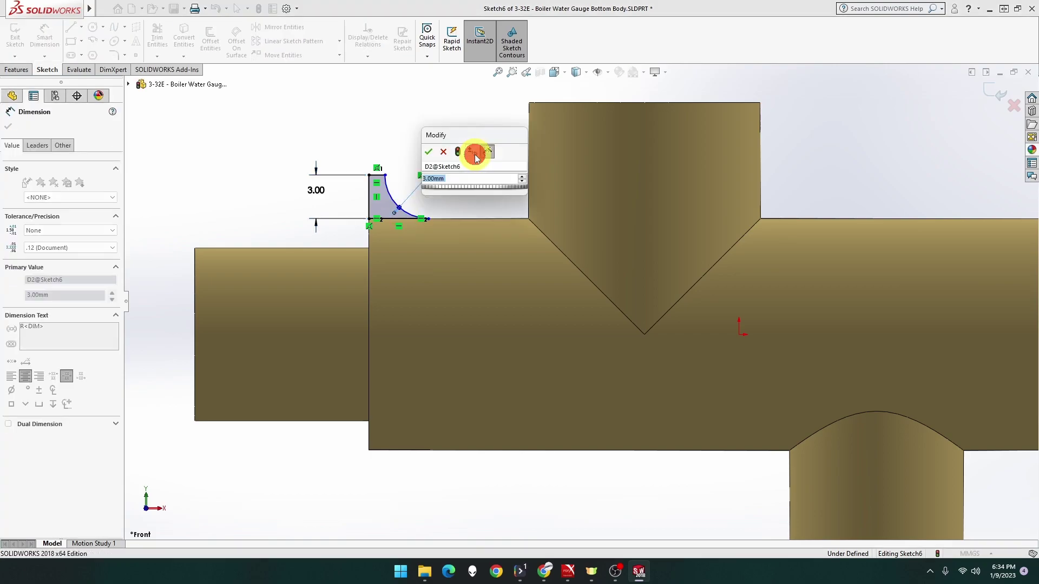
pyautogui.write('4')
pyautogui.press('Return')
pyautogui.press('Escape')
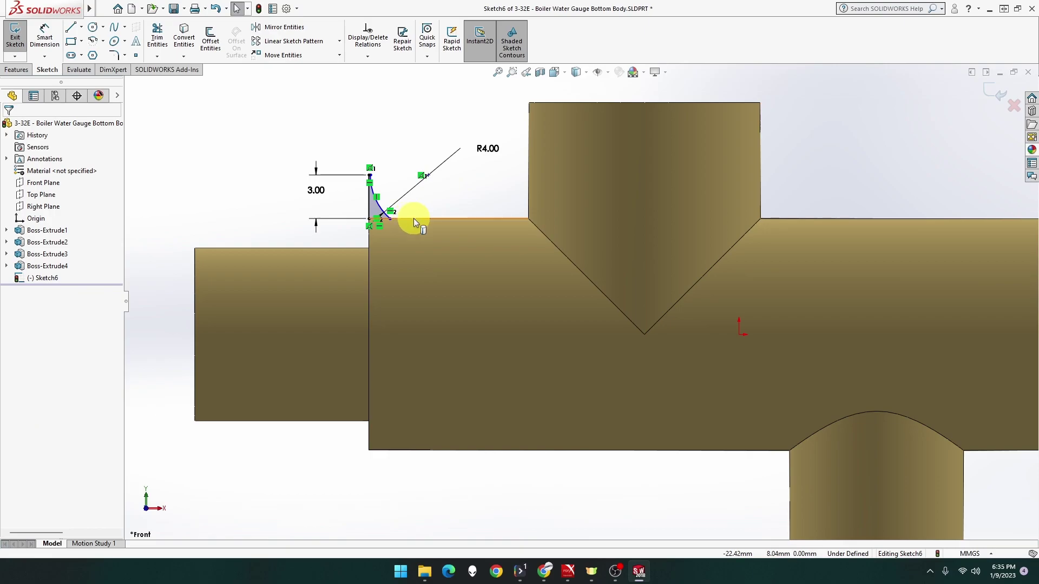
# Slide the arc's lower end right and dimension the profile 16 mm wide from the body corner
pyautogui.moveTo(390, 218); pyautogui.dragTo(420, 218)
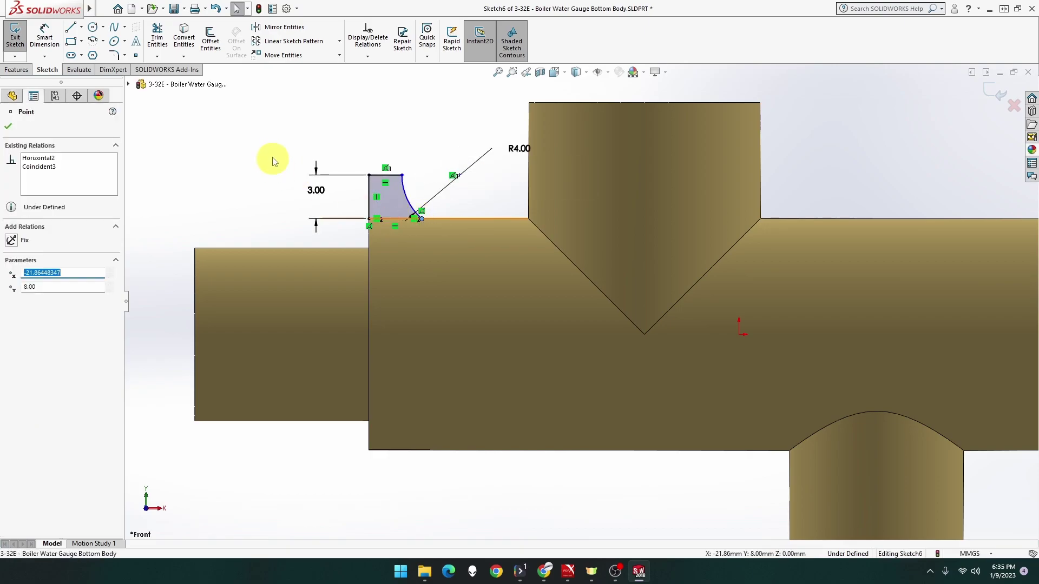
pyautogui.click(45, 36)
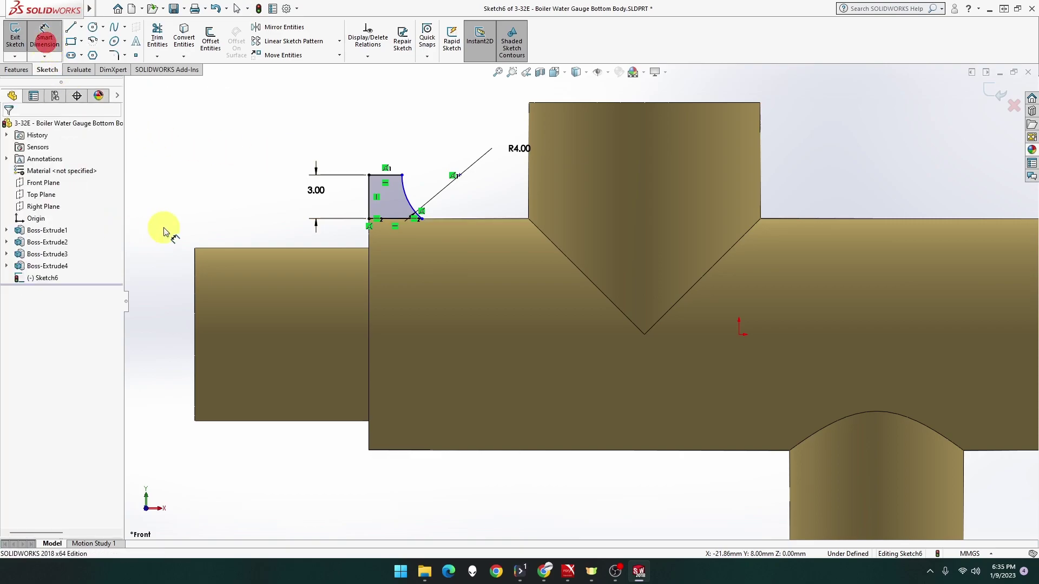
pyautogui.click(195, 248)
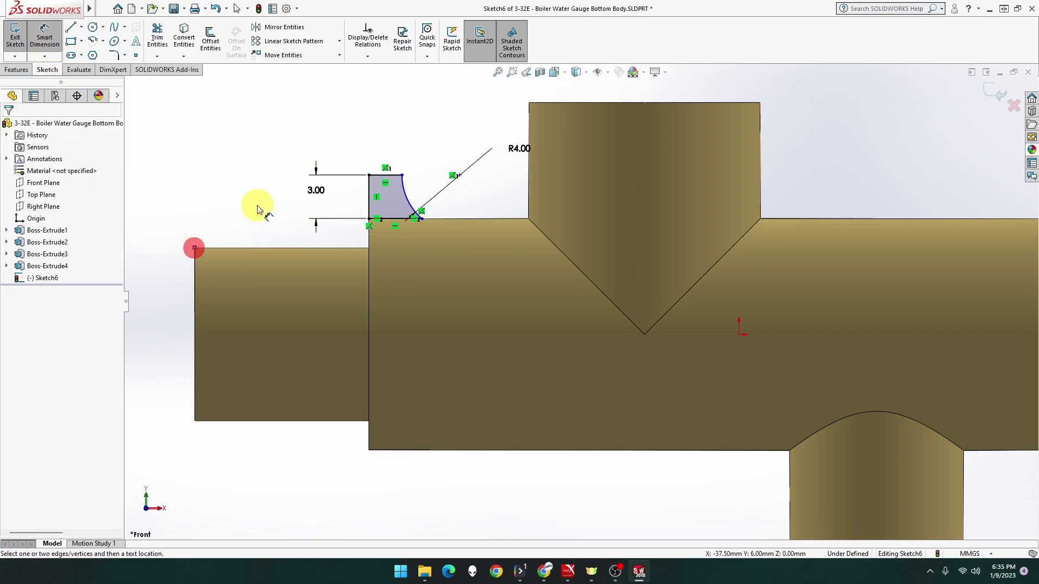
pyautogui.click(406, 177)
pyautogui.click(285, 134)
pyautogui.write('16')
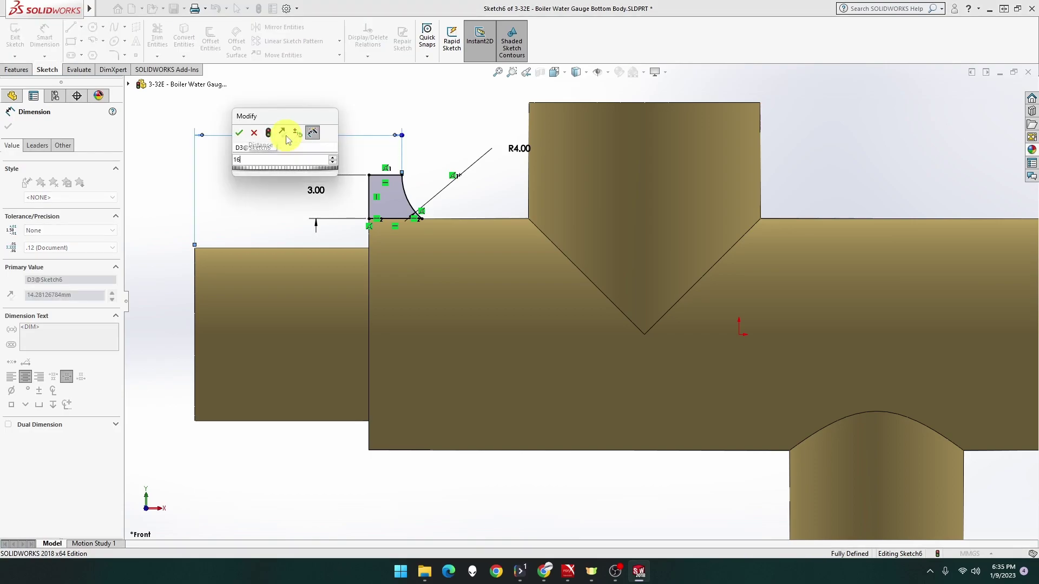
pyautogui.press('Return')
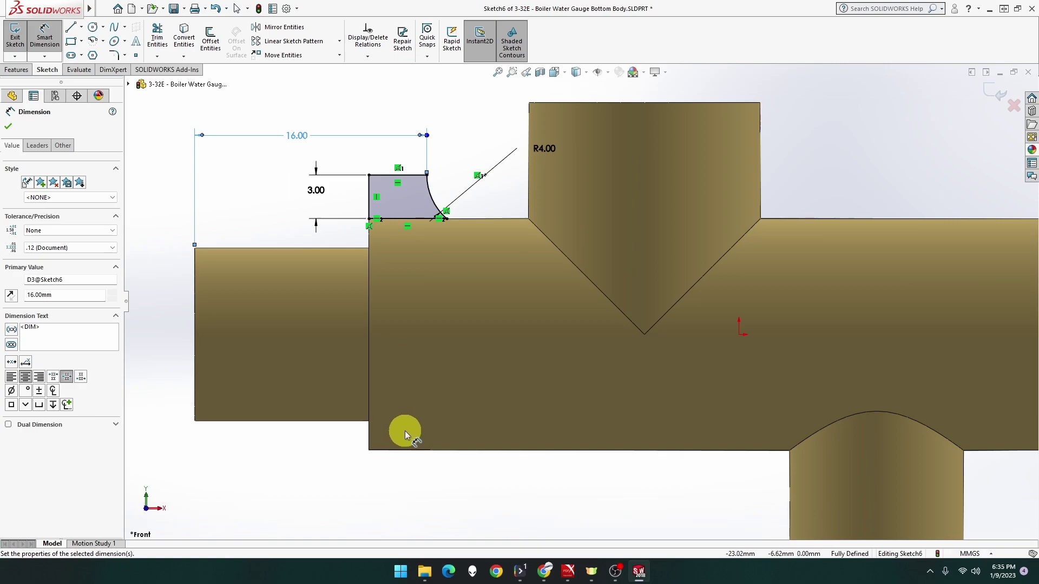
# Change the profile height from 3.00 to 1.5 mm, discarding an unwanted 4 mm dimension
pyautogui.doubleClick(316, 191)
pyautogui.write('1.5')
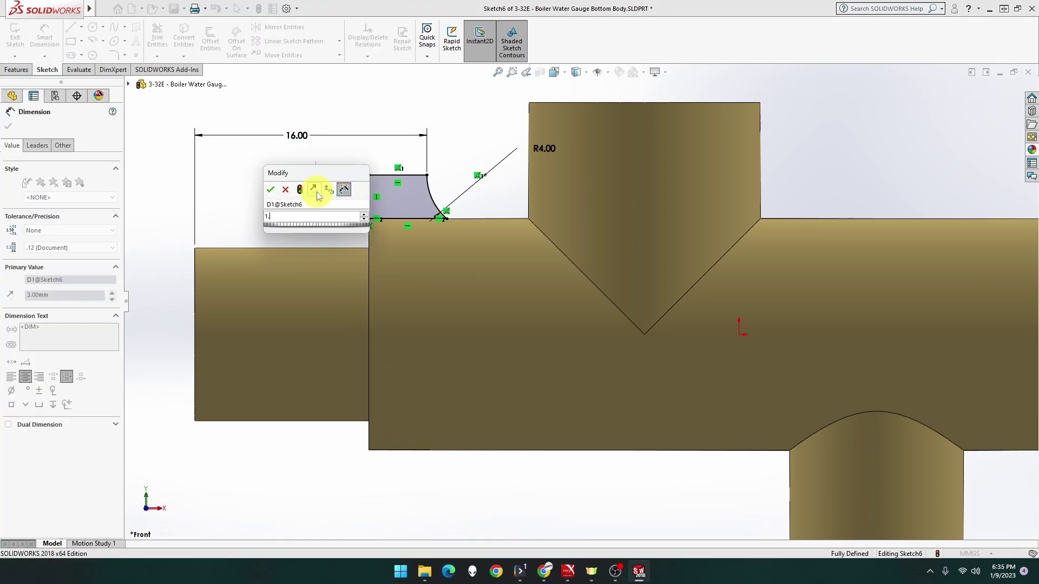
pyautogui.press('Return')
pyautogui.click(430, 219)
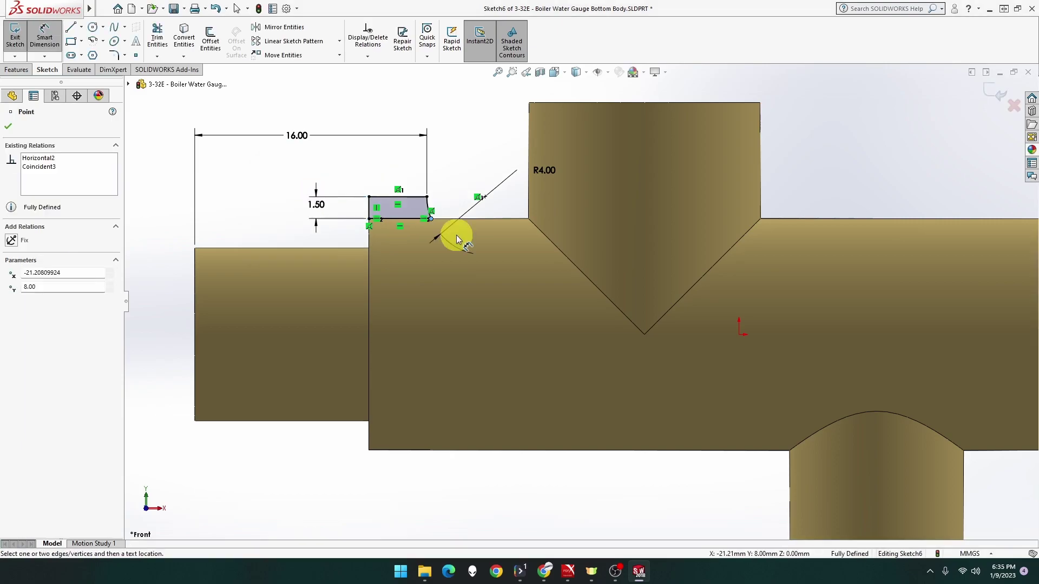
pyautogui.click(481, 243)
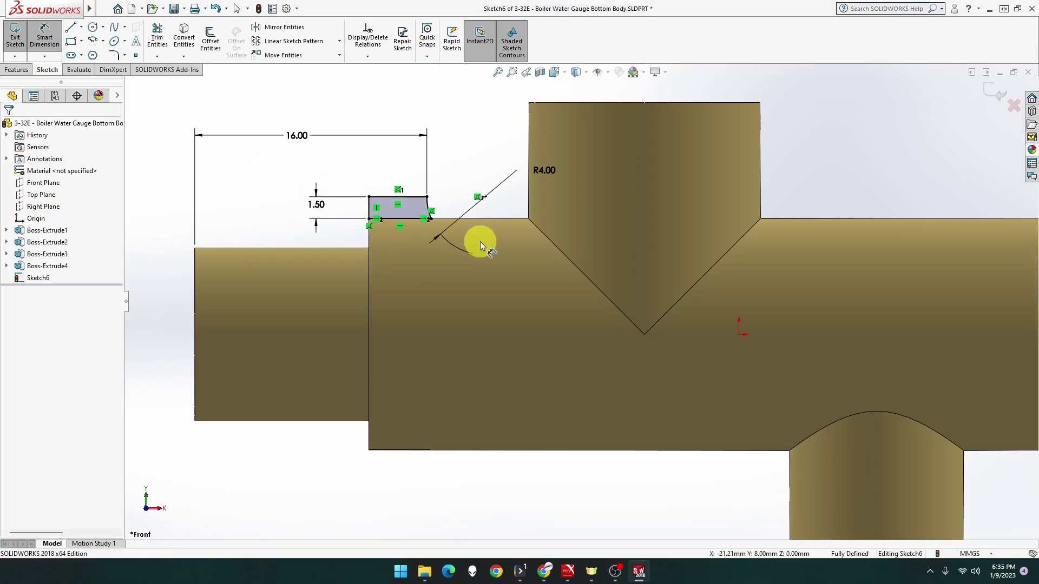
pyautogui.click(485, 198)
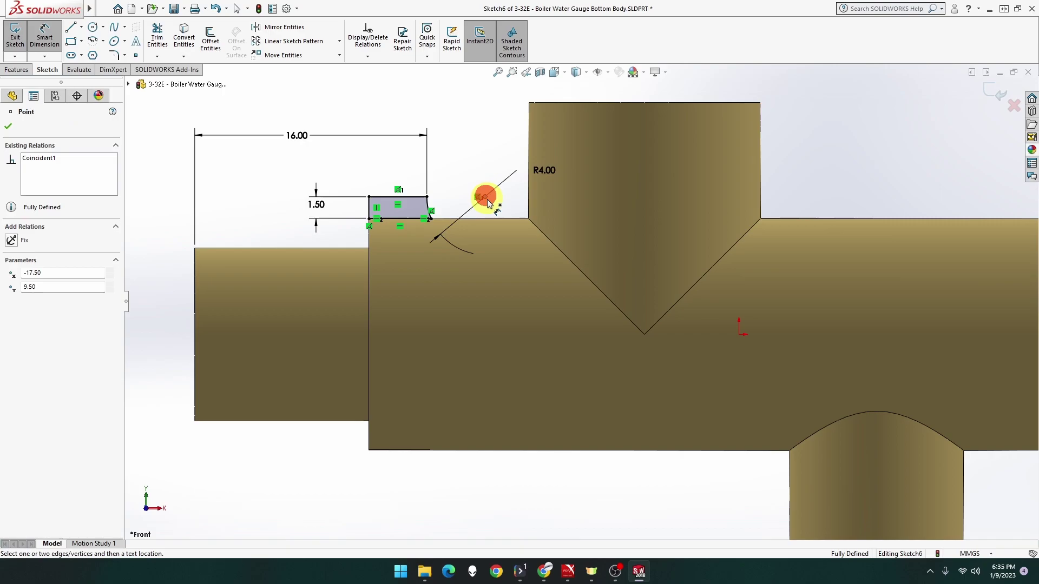
pyautogui.click(431, 218)
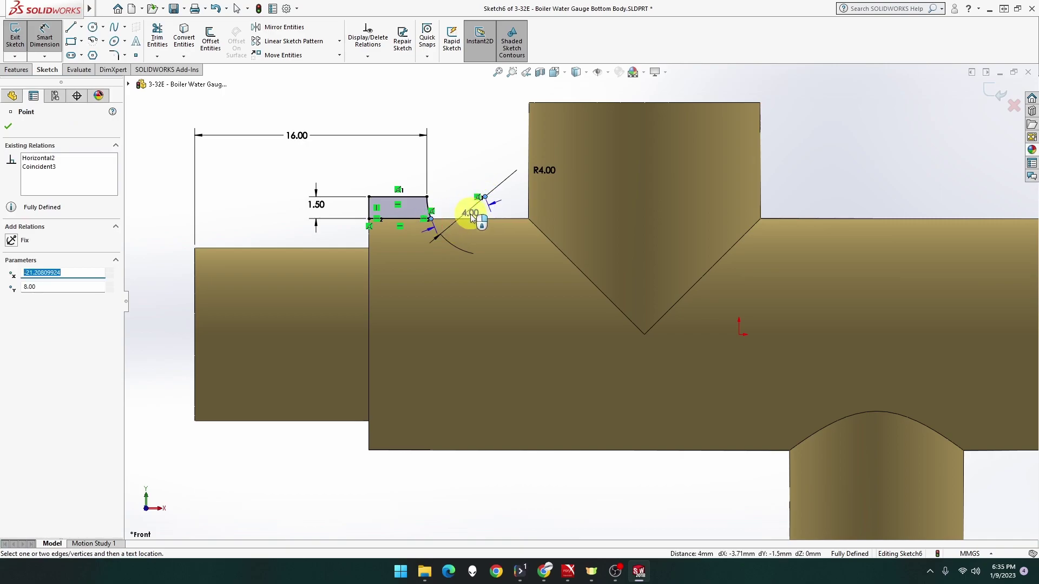
pyautogui.press('Escape')
pyautogui.press('Escape')
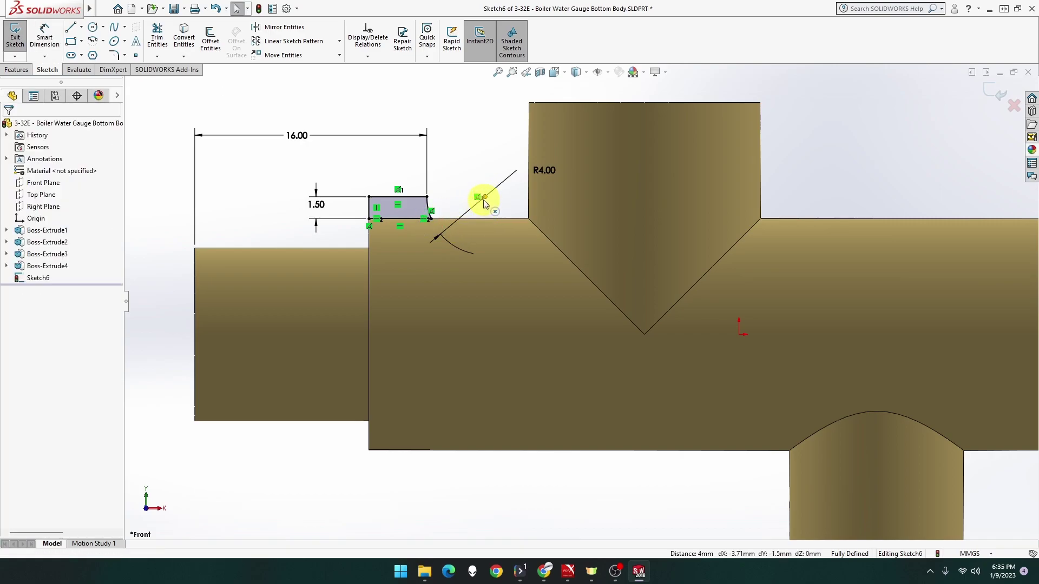
# Delete the conflicting Horizontal relation between the profile corner and construction-line point
pyautogui.click(485, 198)
pyautogui.keyDown('ctrl'); pyautogui.click(430, 218); pyautogui.keyUp('ctrl')
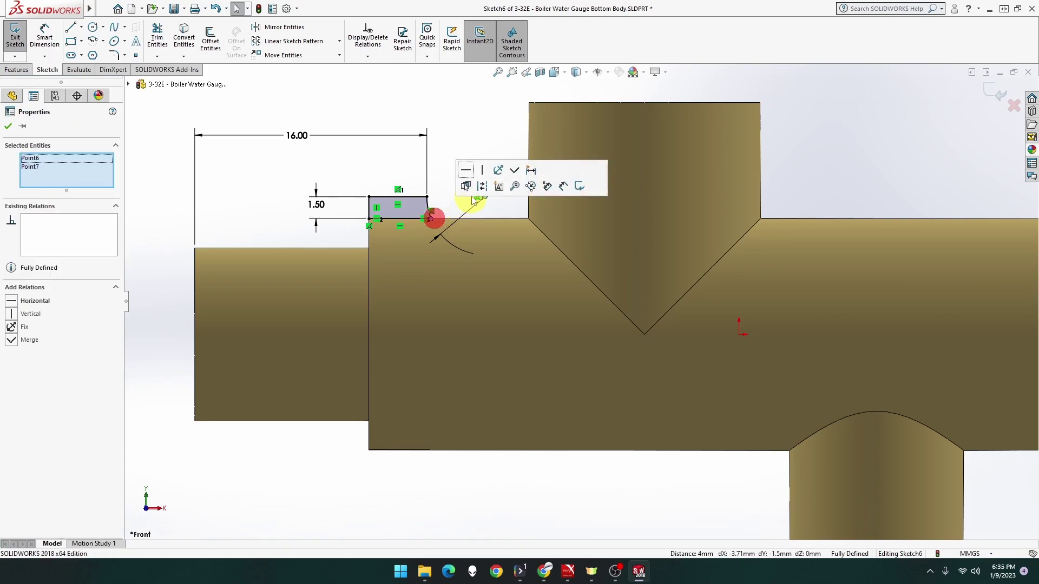
pyautogui.click(467, 171)
pyautogui.click(469, 178)
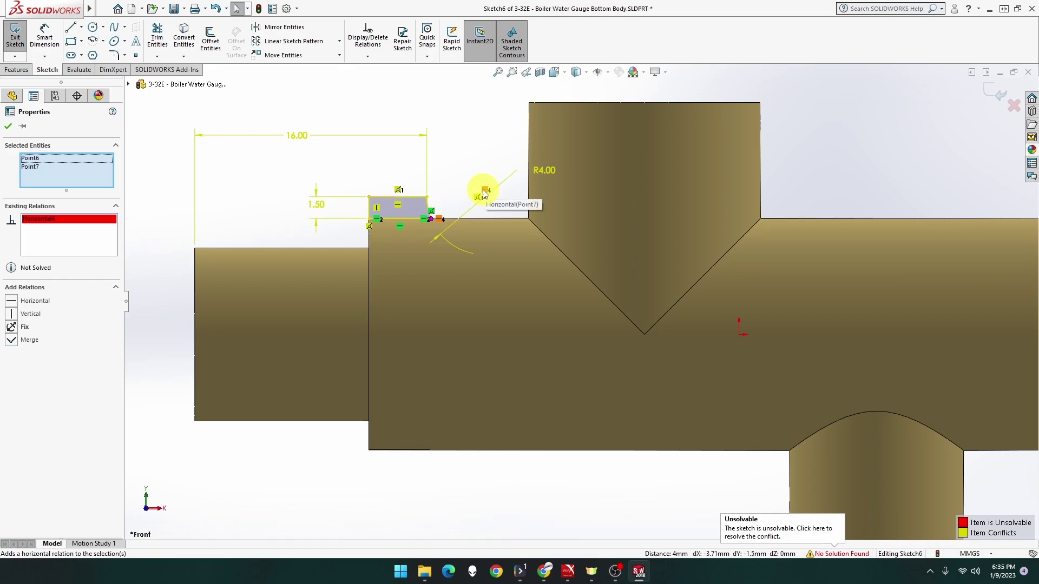
pyautogui.click(483, 192)
pyautogui.press('Delete')
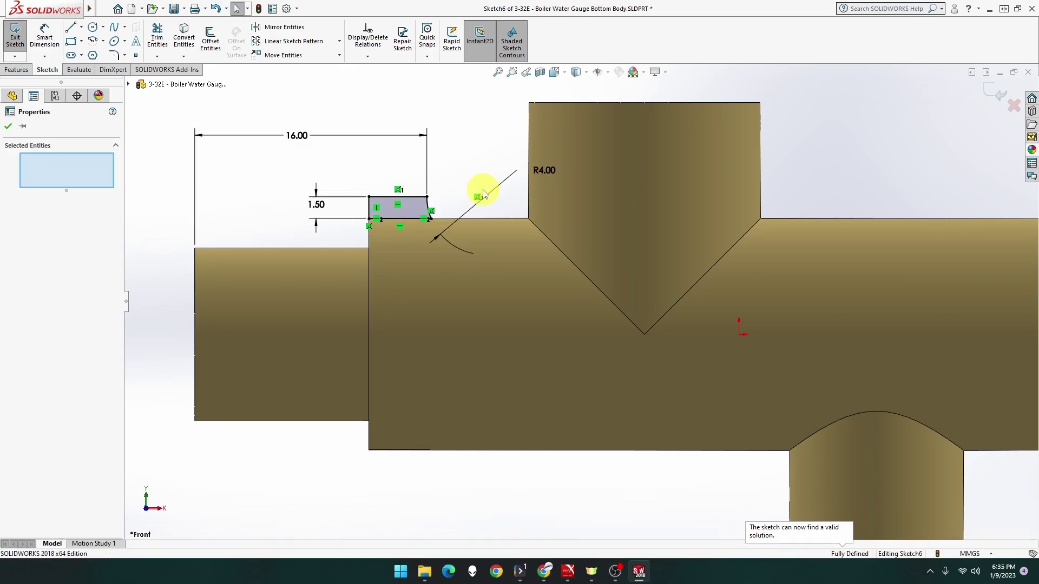
pyautogui.click(479, 199)
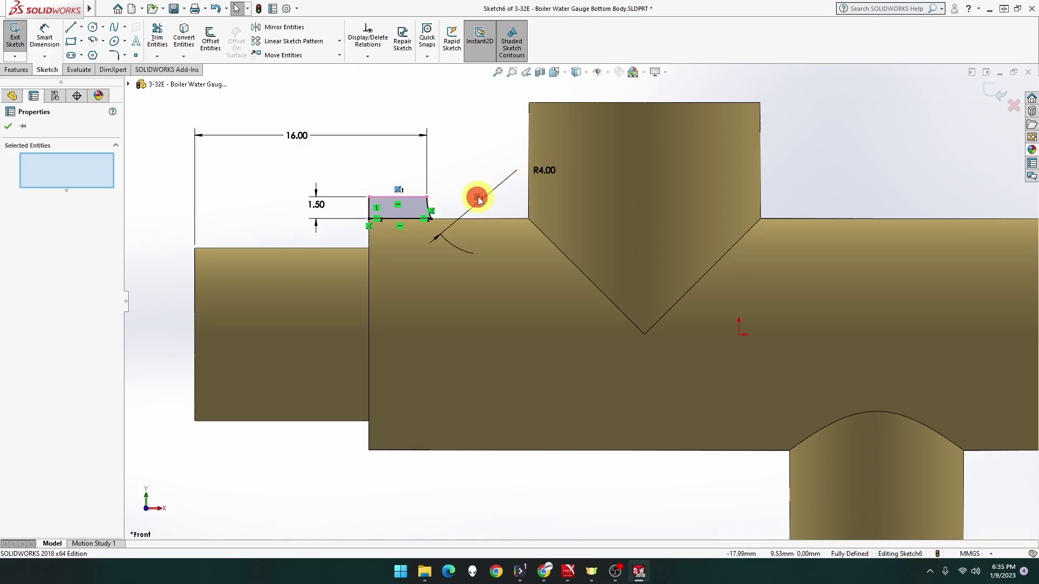
# Add a Vertical relation placing the arc endpoint under the construction point, tidying the 1.50 dimension
pyautogui.click(485, 196)
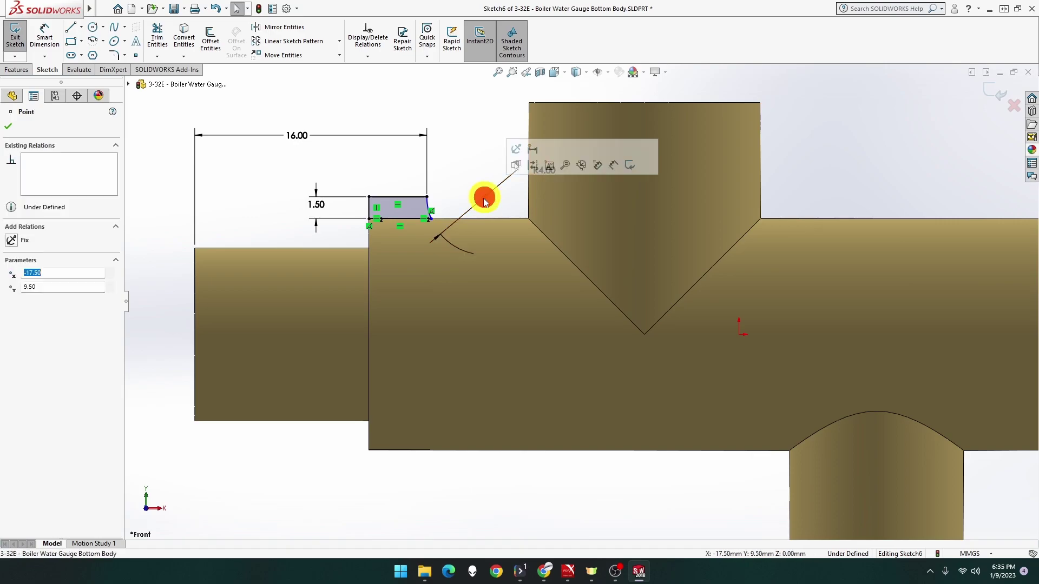
pyautogui.keyDown('ctrl'); pyautogui.click(432, 219); pyautogui.keyUp('ctrl')
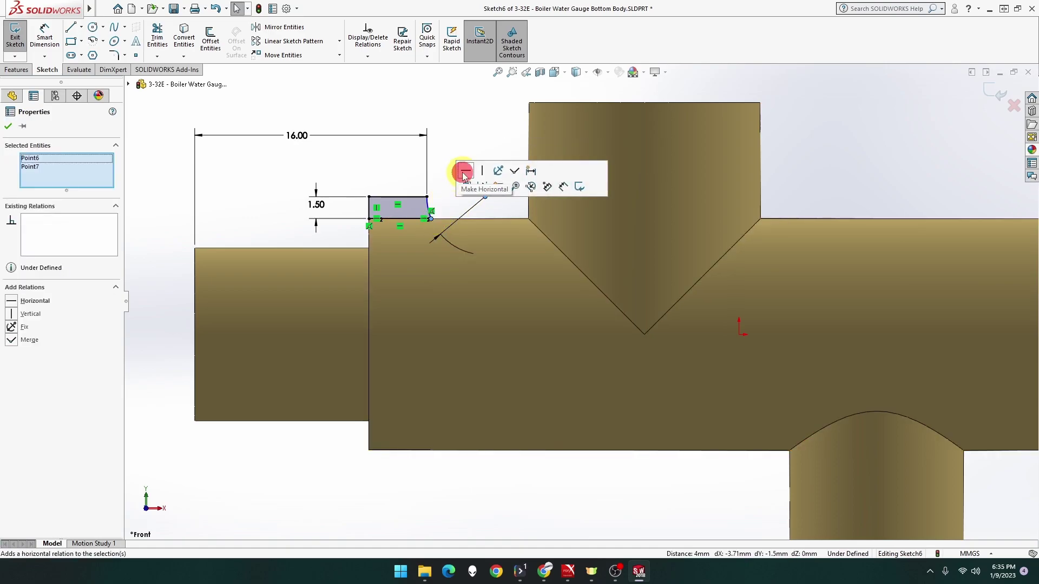
pyautogui.click(463, 173)
pyautogui.click(448, 199)
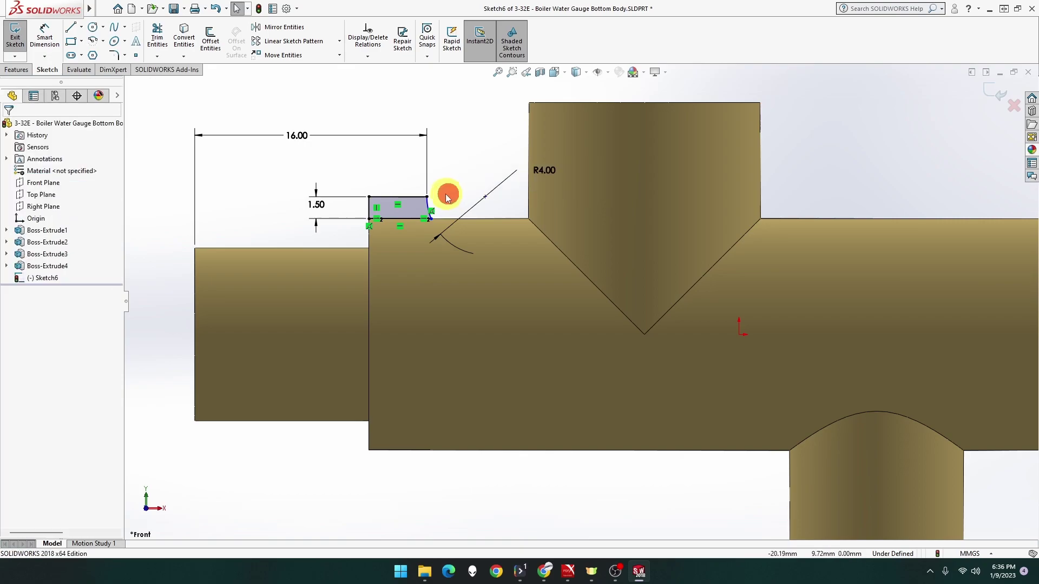
pyautogui.click(484, 198)
pyautogui.moveTo(470, 200); pyautogui.dragTo(462, 216)
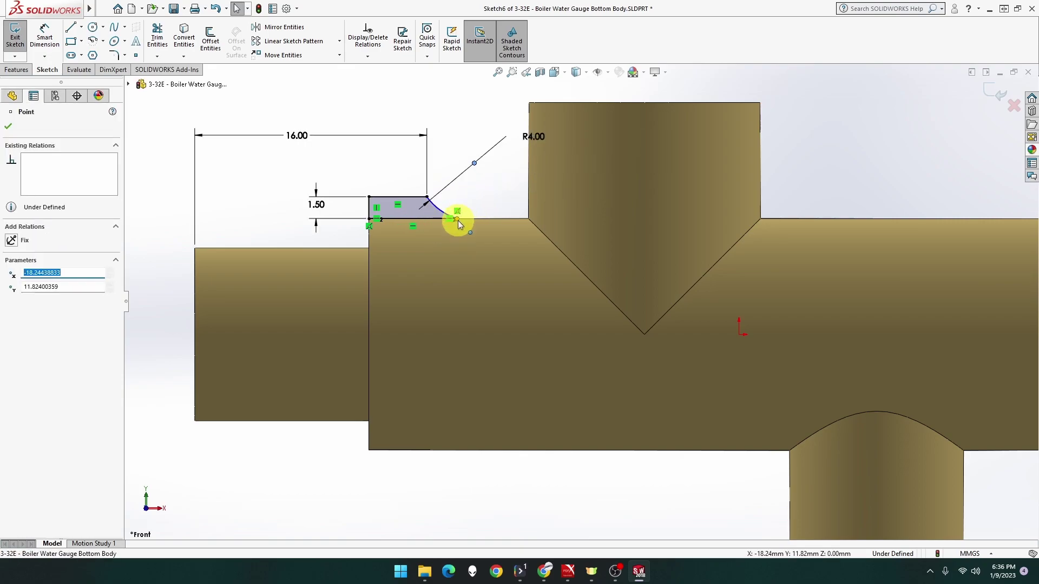
pyautogui.click(456, 219)
pyautogui.keyDown('ctrl'); pyautogui.click(474, 163); pyautogui.keyUp('ctrl')
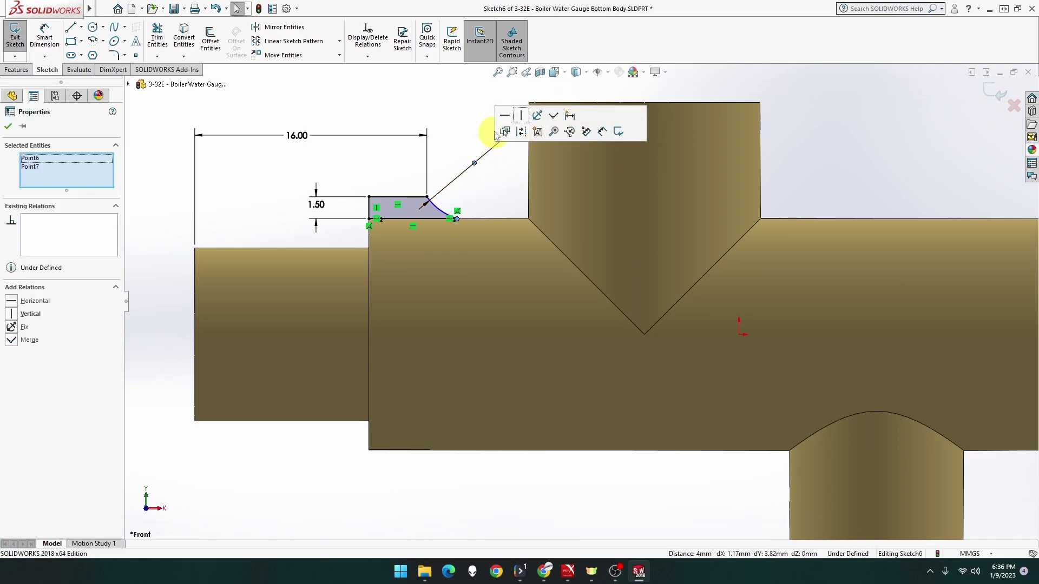
pyautogui.click(521, 115)
pyautogui.click(506, 176)
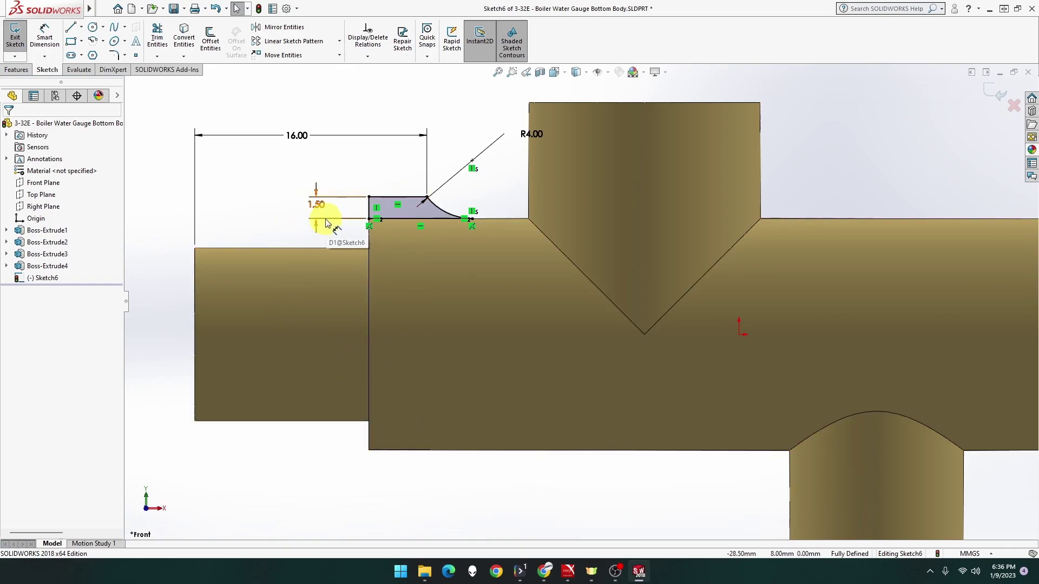
pyautogui.moveTo(314, 206); pyautogui.dragTo(316, 171)
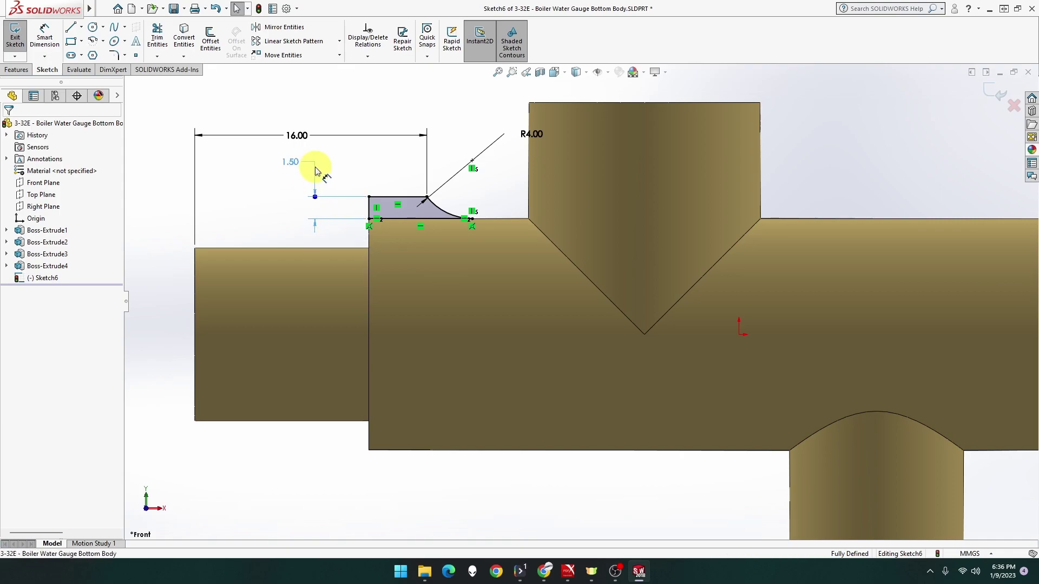
pyautogui.click(318, 189)
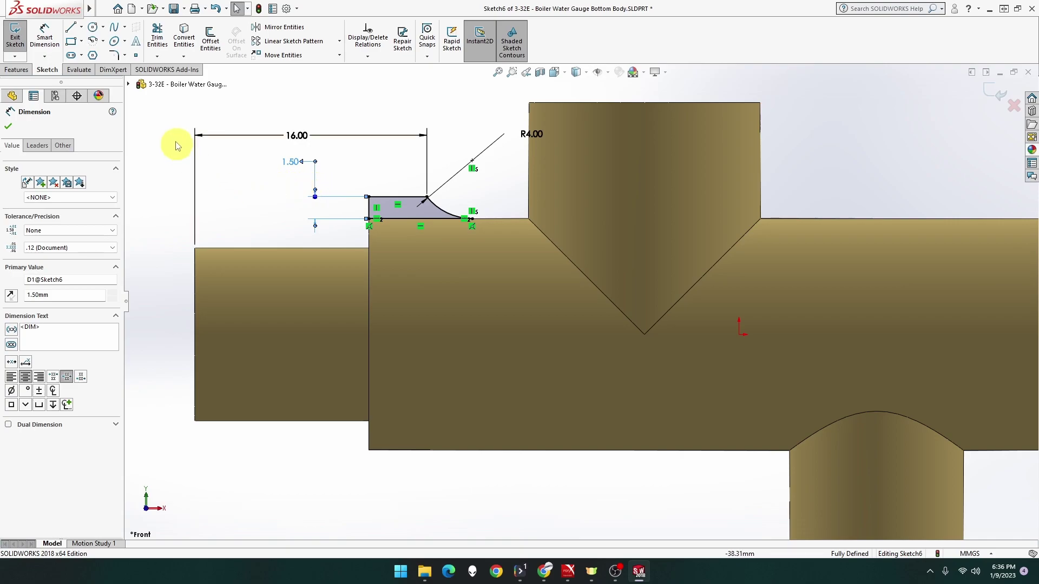
# Start a revolve of the profile using its base line (Line1) as the axis
pyautogui.click(18, 70)
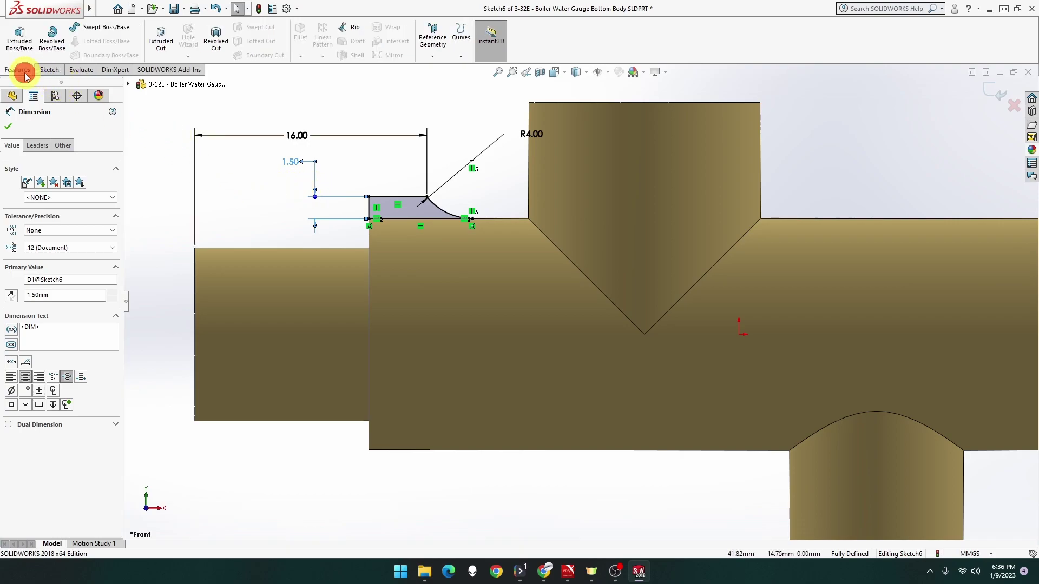
pyautogui.click(50, 44)
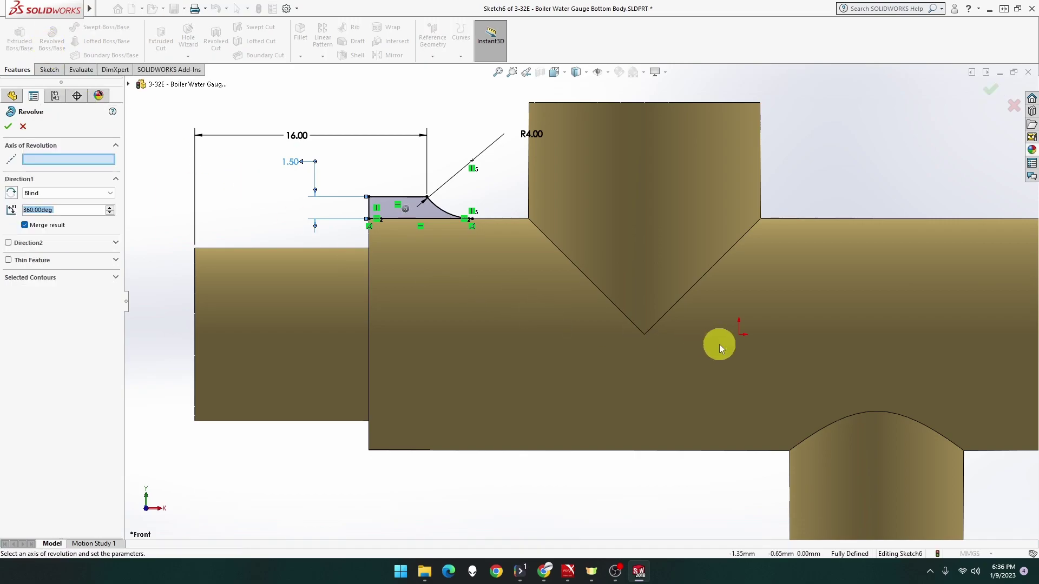
pyautogui.click(738, 336)
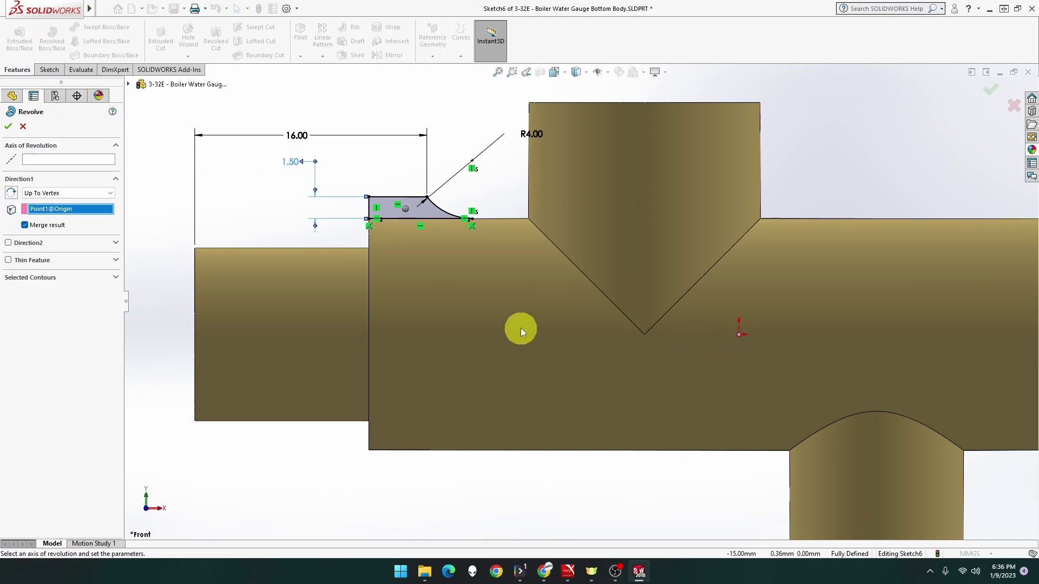
pyautogui.click(77, 159)
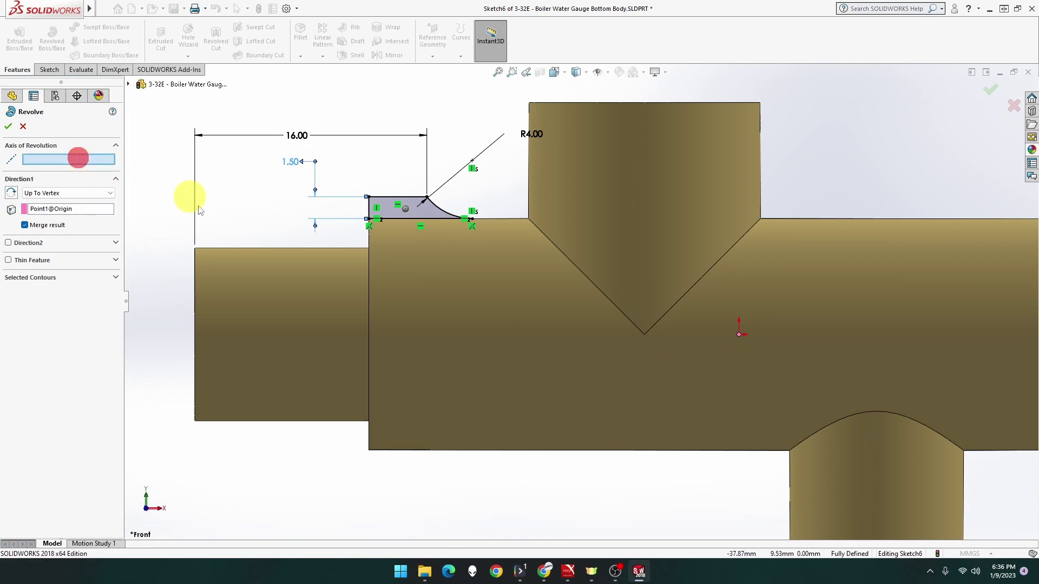
pyautogui.click(739, 335)
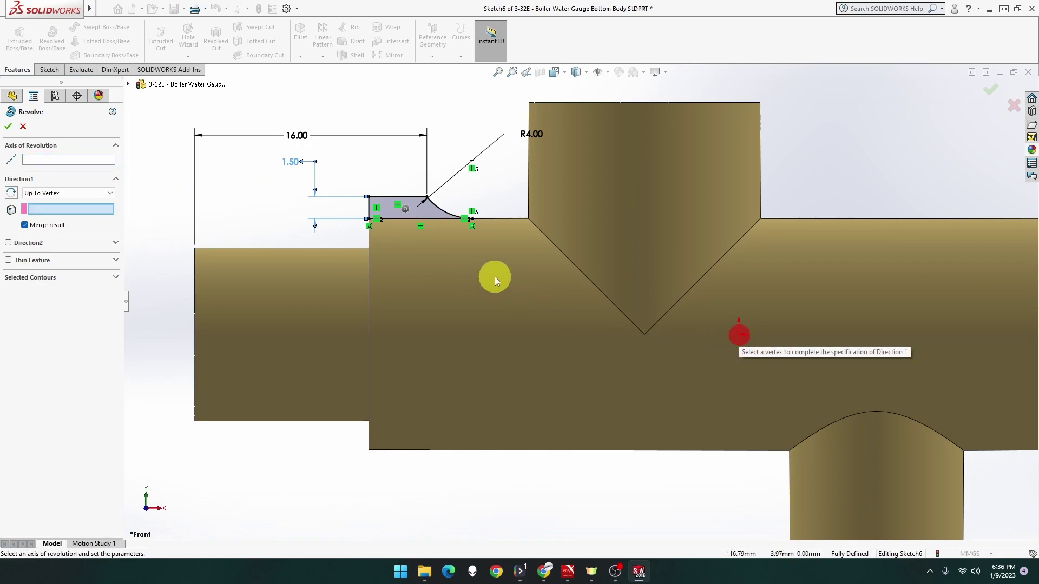
pyautogui.click(384, 212)
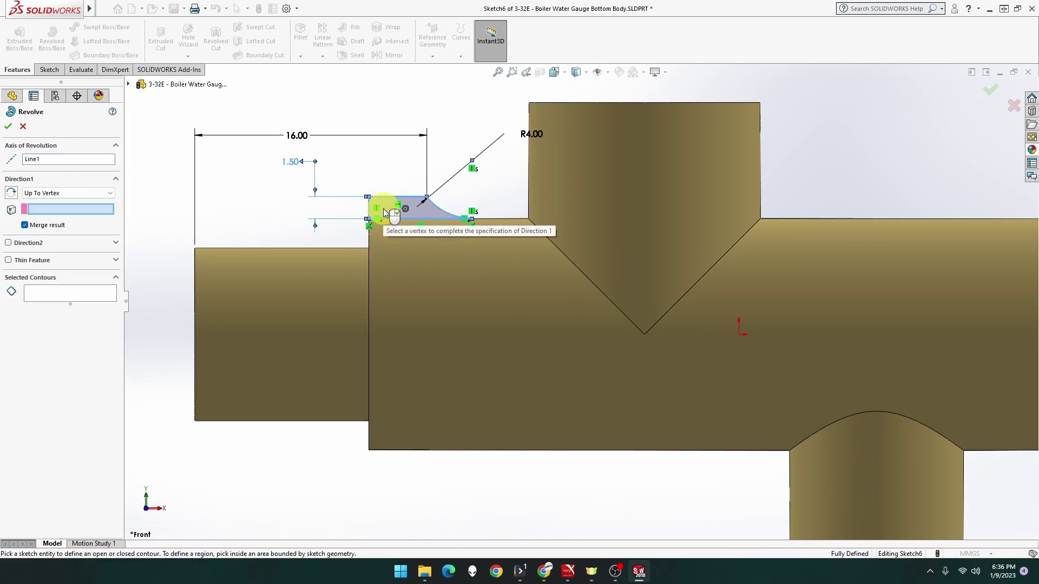
pyautogui.click(380, 216)
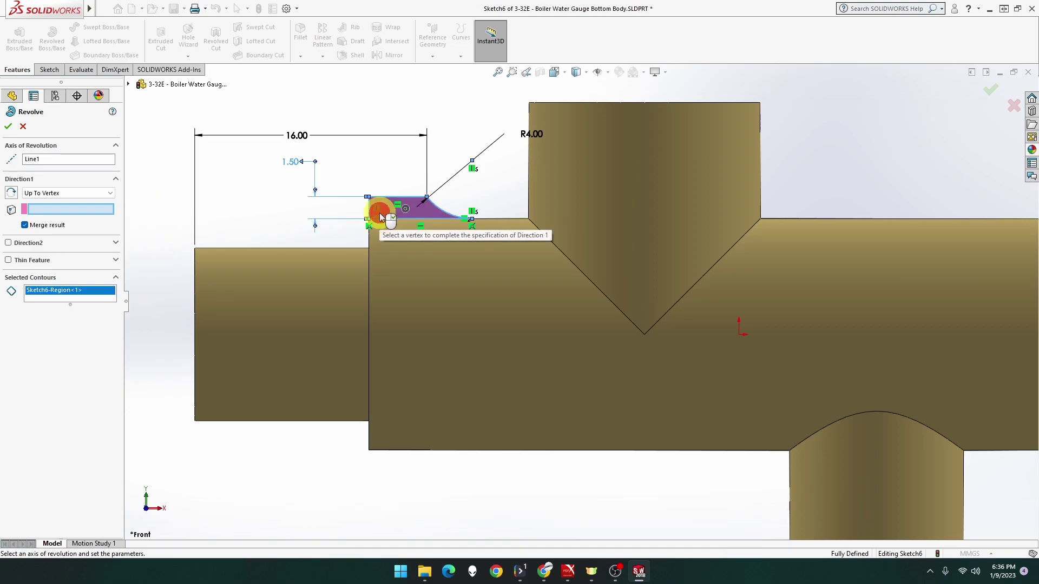
# Try Up To Surface and Mid Plane end conditions, then cancel the wrong-axis revolve
pyautogui.click(63, 196)
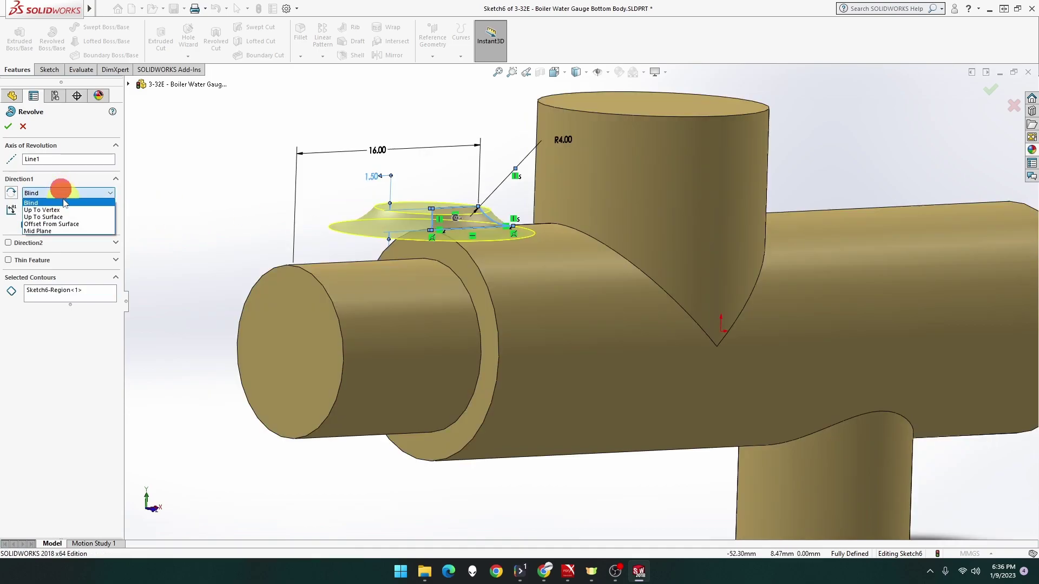
pyautogui.click(62, 217)
pyautogui.click(61, 193)
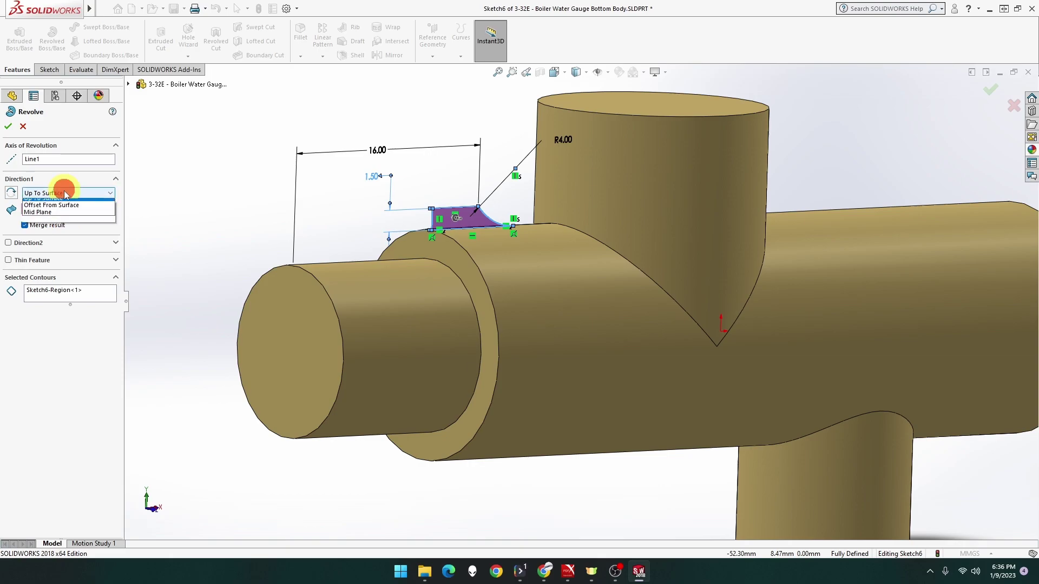
pyautogui.click(76, 233)
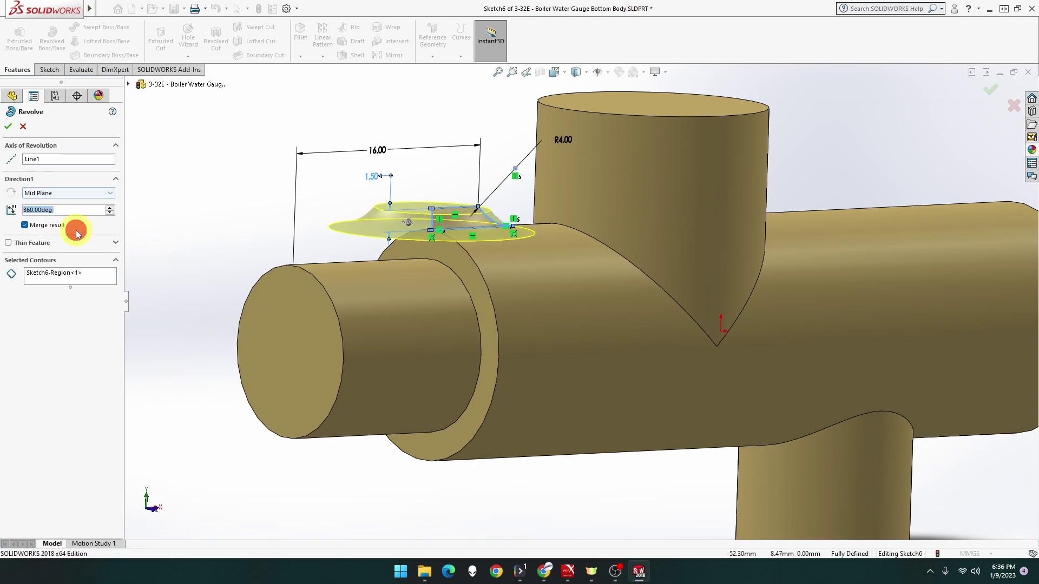
pyautogui.click(69, 193)
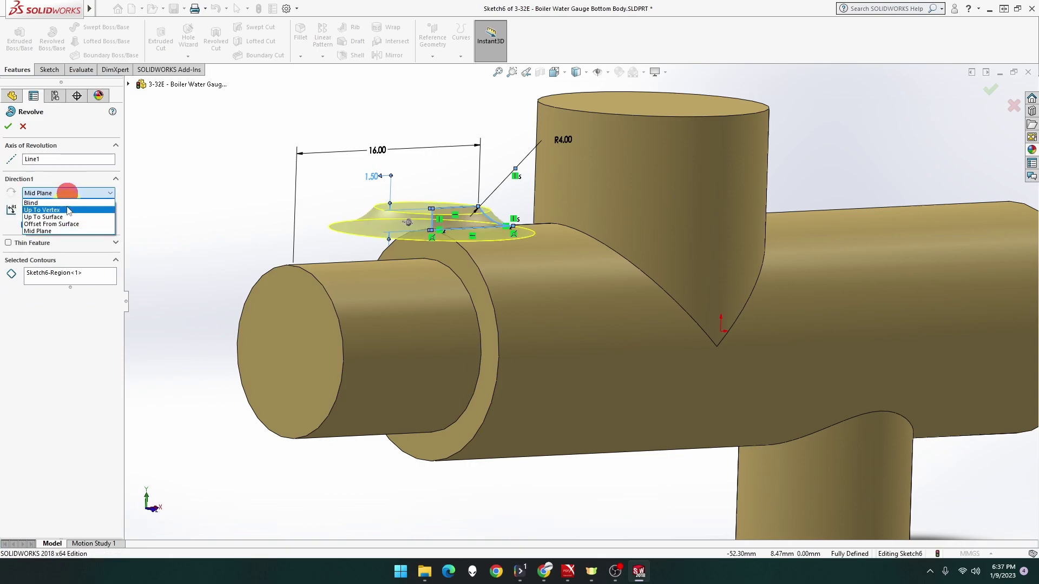
pyautogui.click(22, 126)
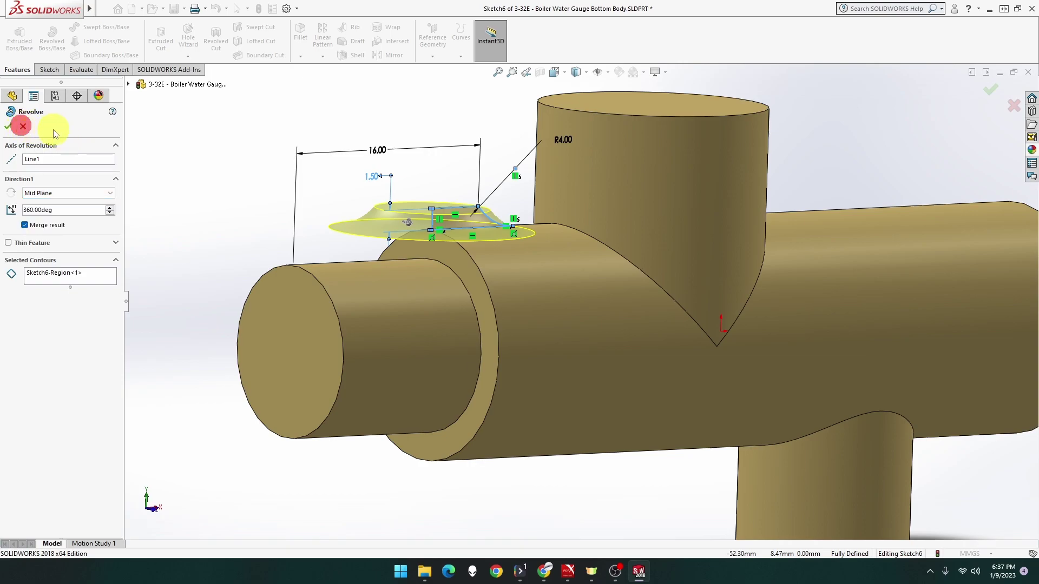
pyautogui.click(23, 126)
pyautogui.moveTo(257, 175); pyautogui.dragTo(208, 162, button='middle')
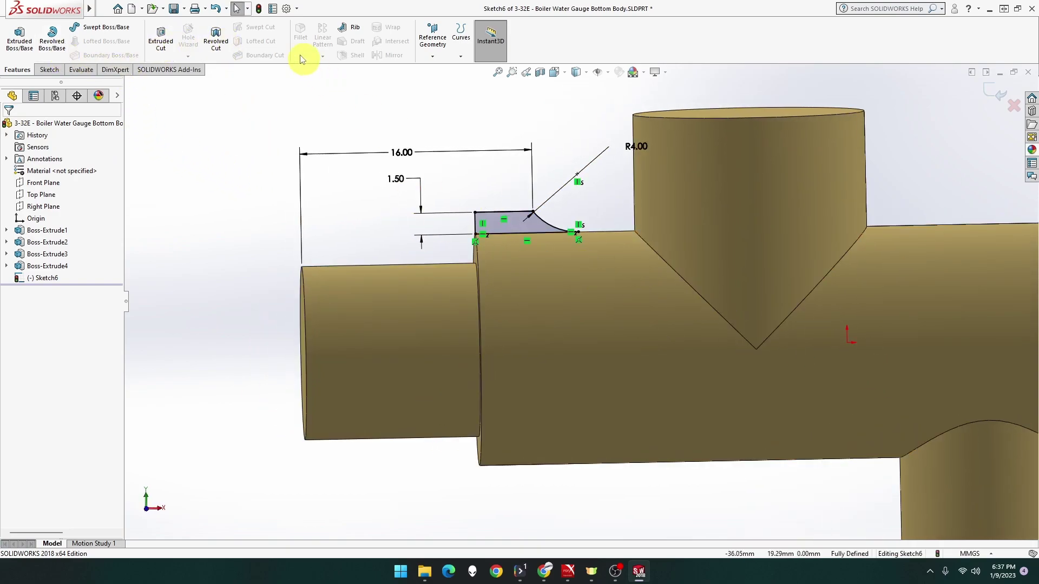
# Draw a centerline from the origin to the cylinder's left end and make it Horizontal
pyautogui.click(48, 72)
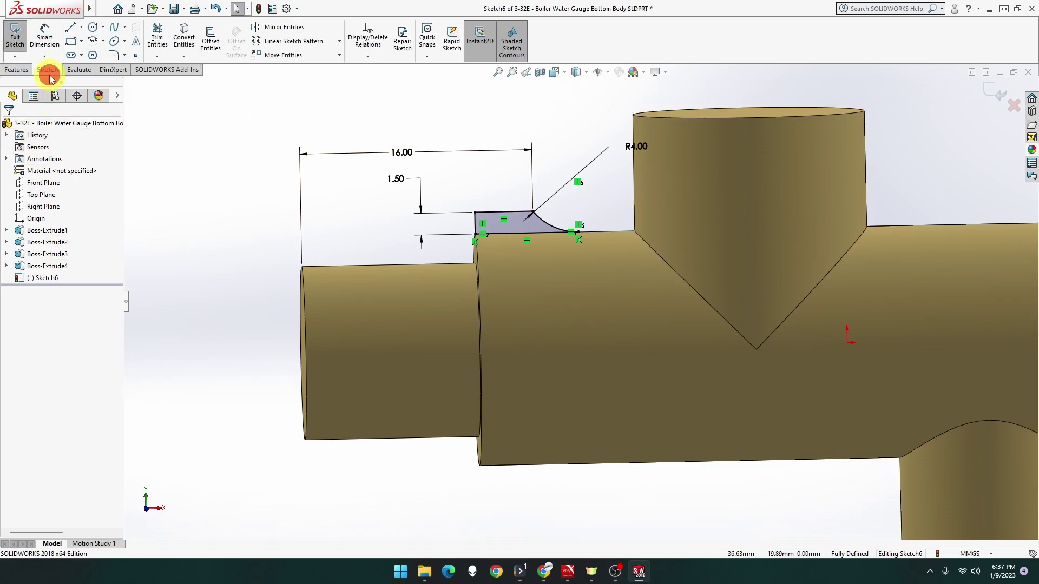
pyautogui.click(80, 27)
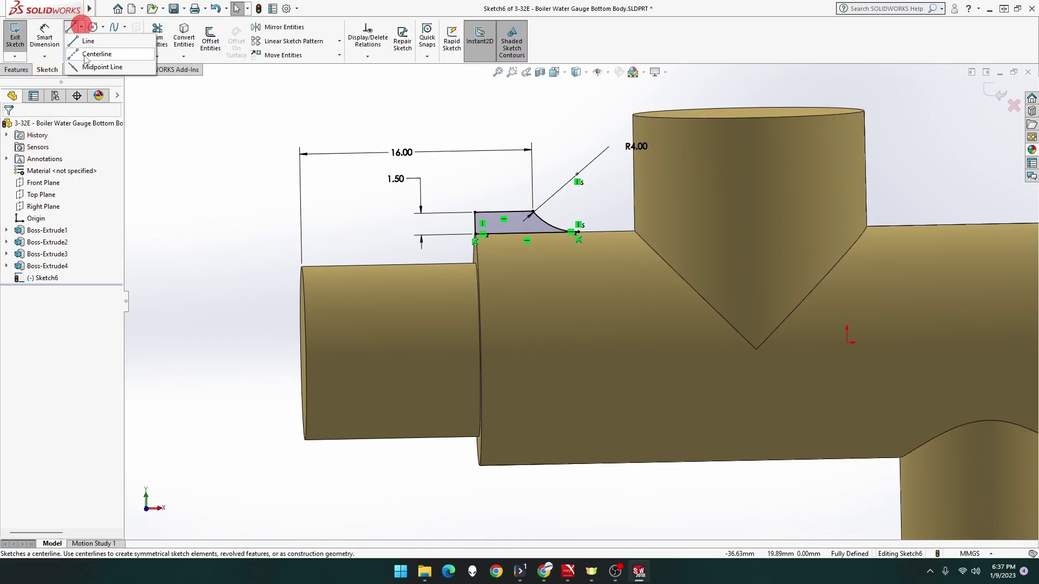
pyautogui.click(85, 55)
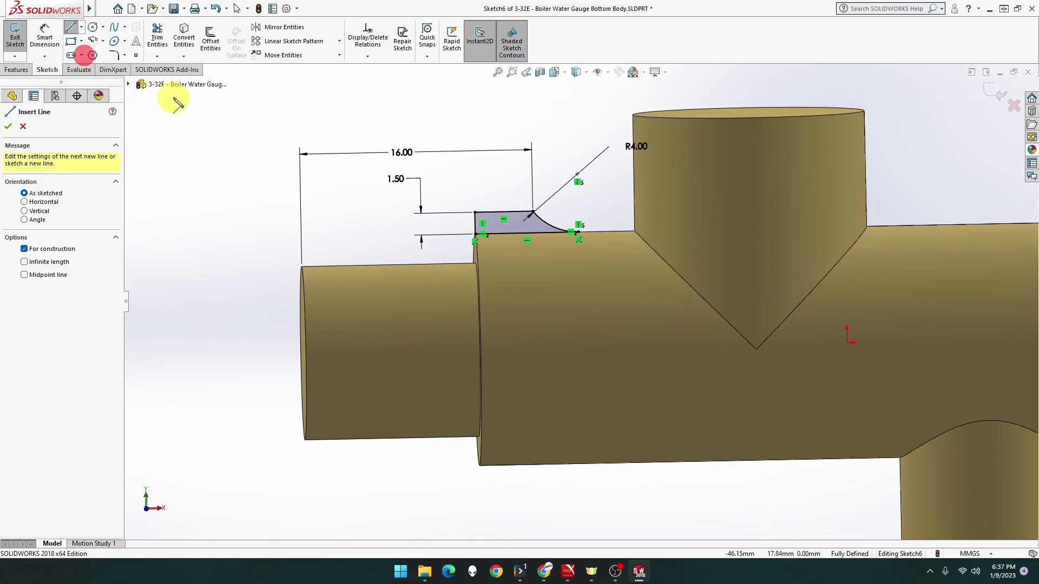
pyautogui.click(847, 344)
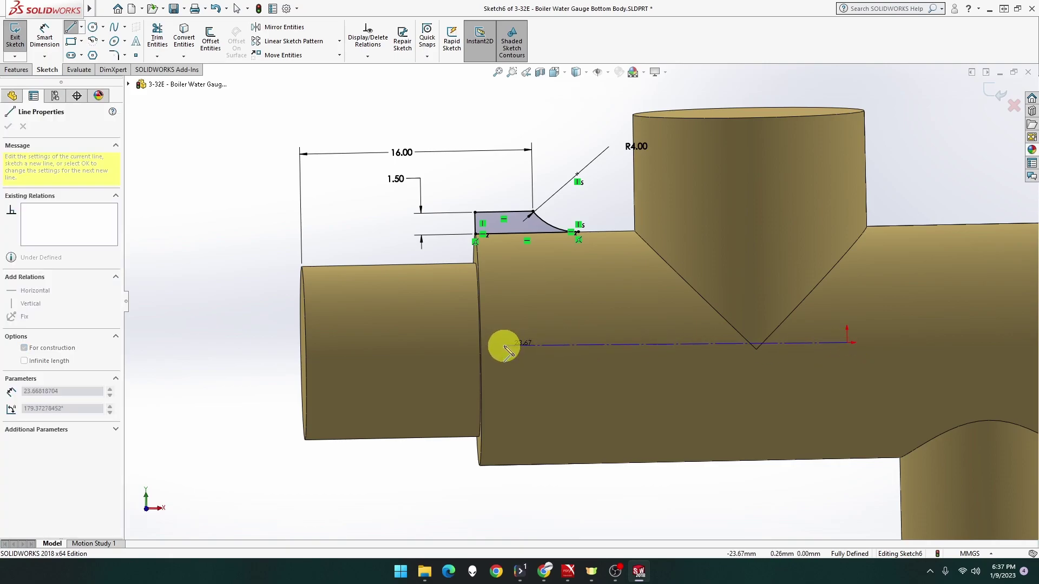
pyautogui.click(387, 348)
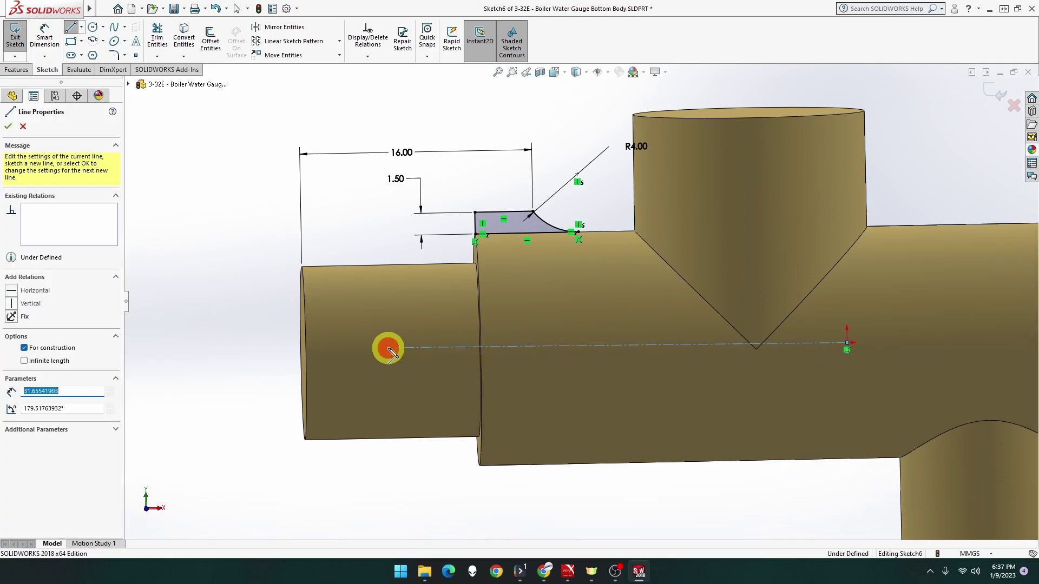
pyautogui.press('Escape')
pyautogui.click(529, 349)
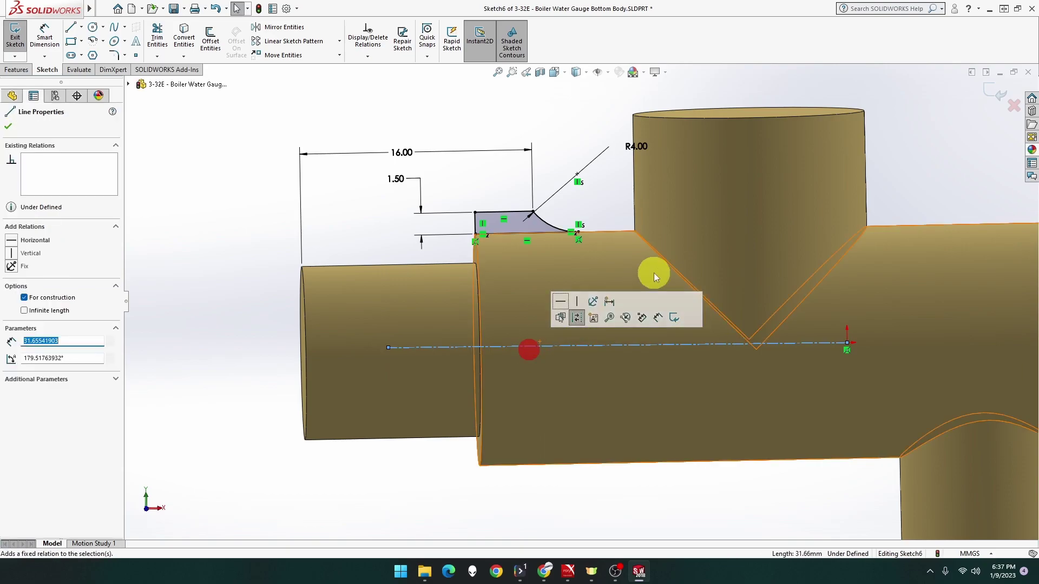
pyautogui.click(561, 301)
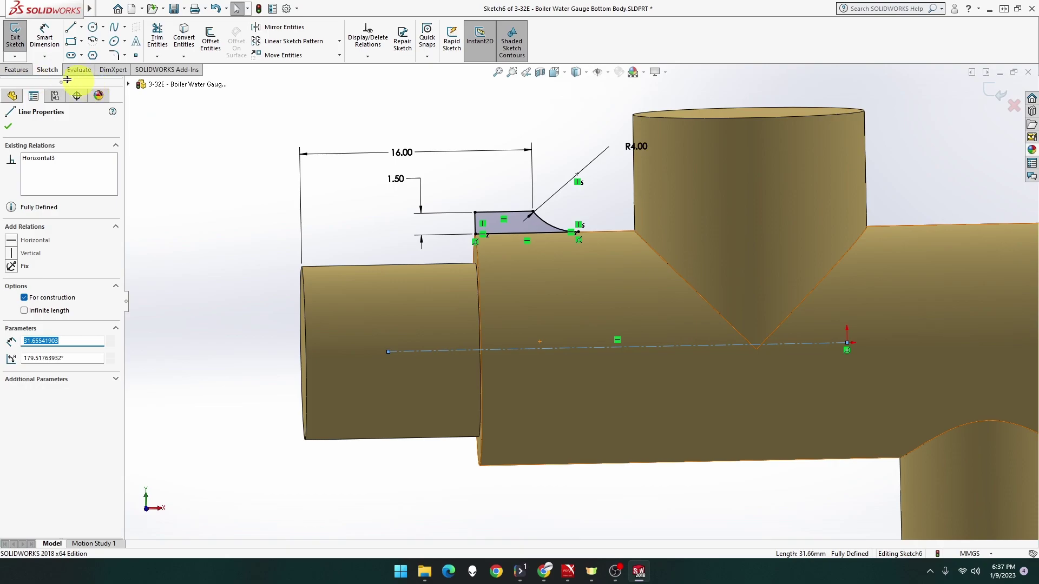
pyautogui.click(20, 73)
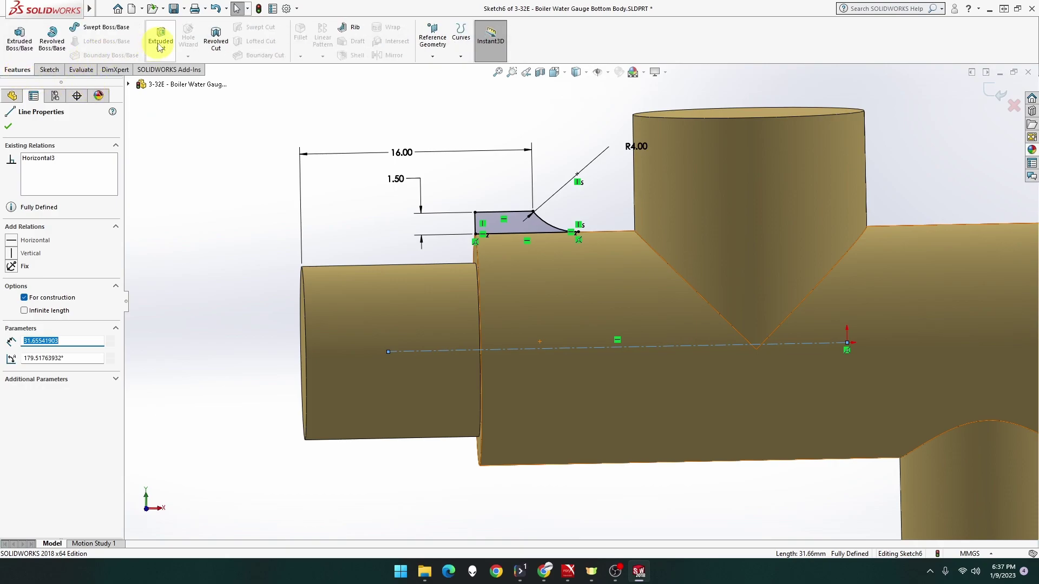
# Revolve the fillet profile 360° around the Line6 centerline into Revolve1's flared collar
pyautogui.click(52, 37)
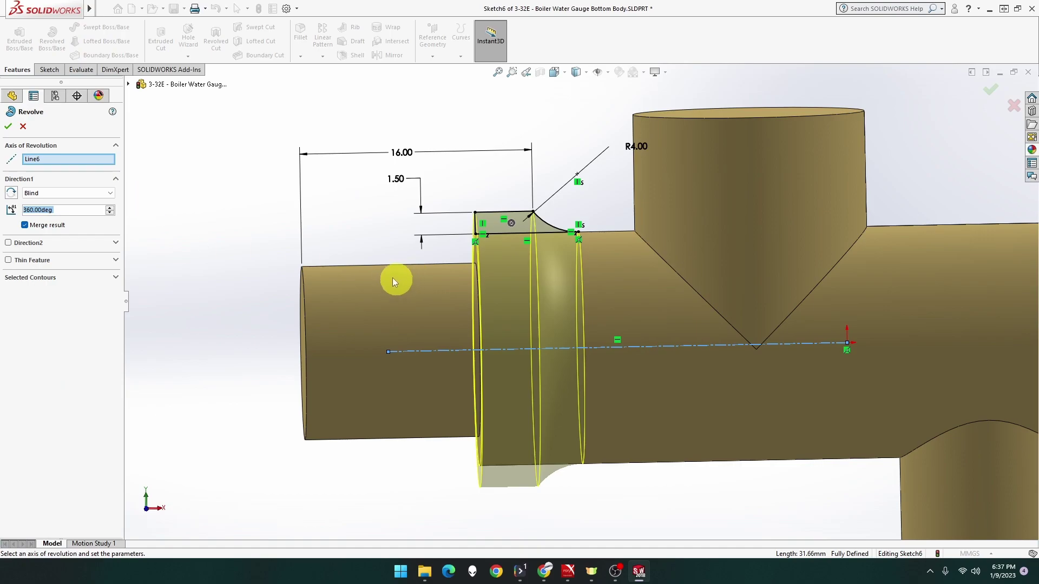
pyautogui.moveTo(392, 277)
pyautogui.mouseDown(button='middle')
pyautogui.moveTo(343, 274)
pyautogui.moveTo(377, 278)
pyautogui.mouseUp(button='middle')
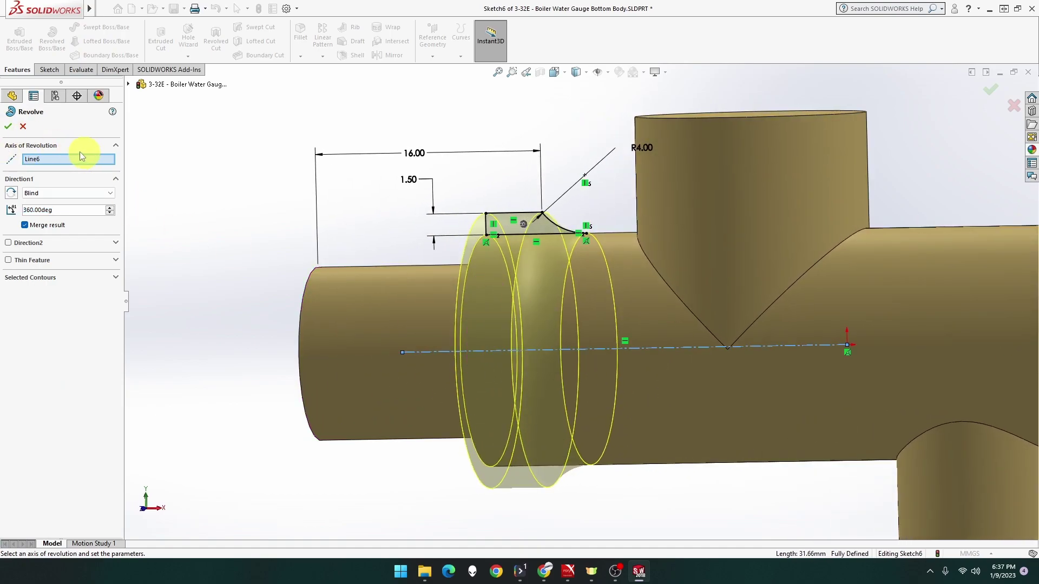
pyautogui.click(8, 126)
pyautogui.click(249, 228)
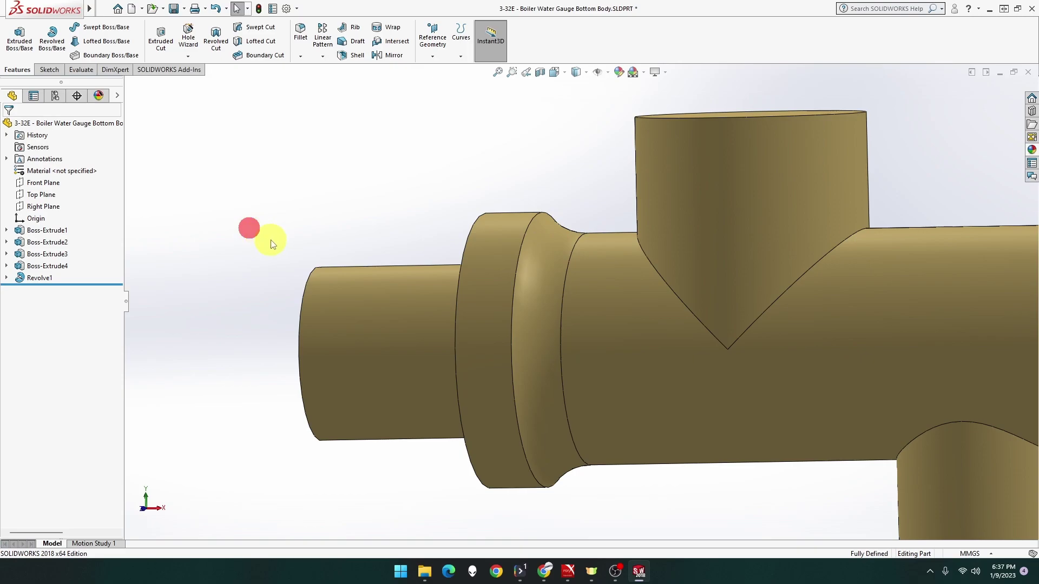
pyautogui.moveTo(272, 244)
pyautogui.mouseDown(button='middle')
pyautogui.moveTo(302, 234)
pyautogui.moveTo(294, 232)
pyautogui.mouseUp(button='middle')
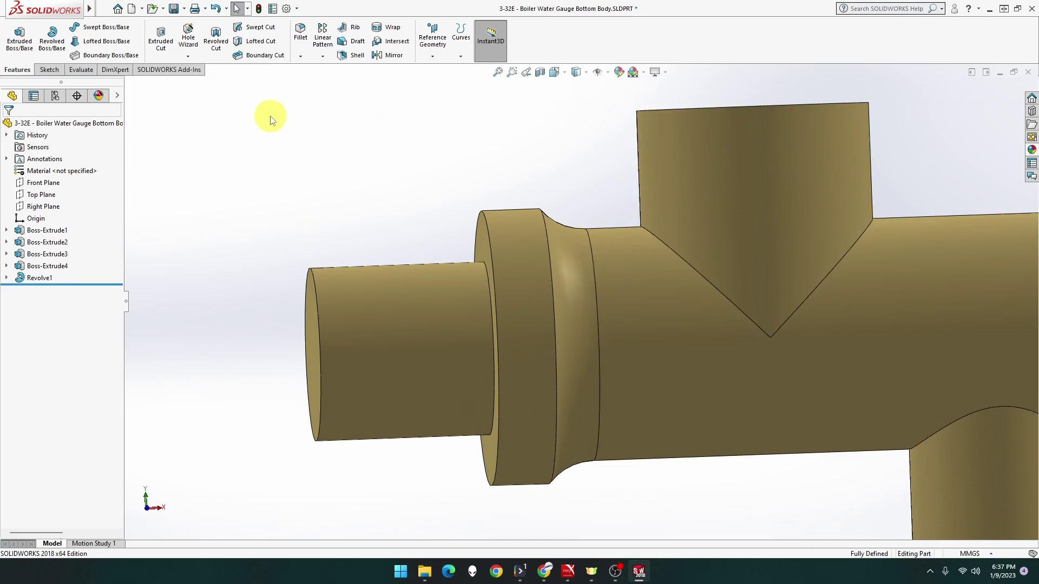
# Preview a 1.00 mm Fillet on the top boss's two V edges and the bottom boss edge
pyautogui.click(301, 38)
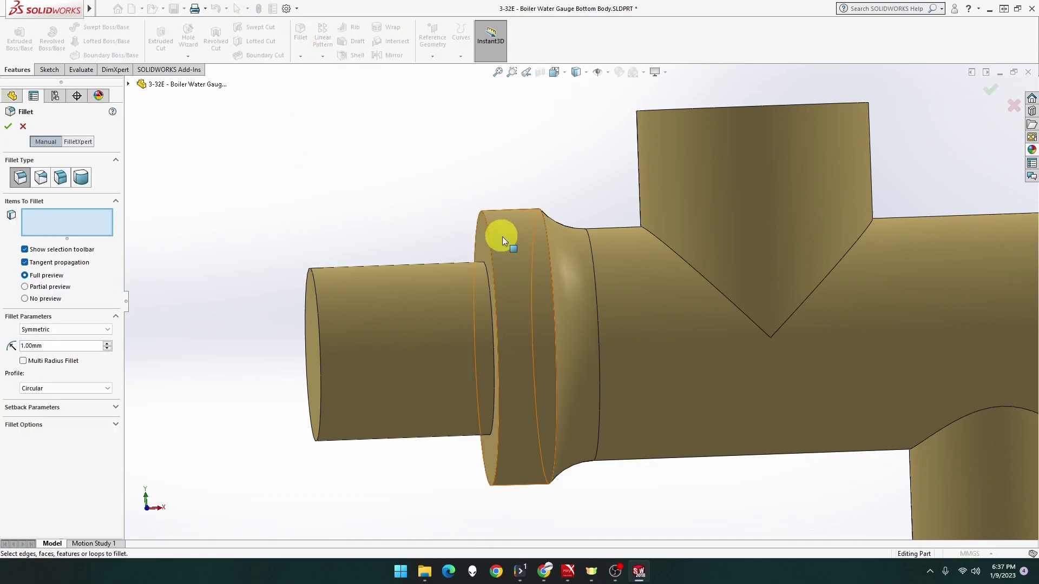
pyautogui.click(698, 270)
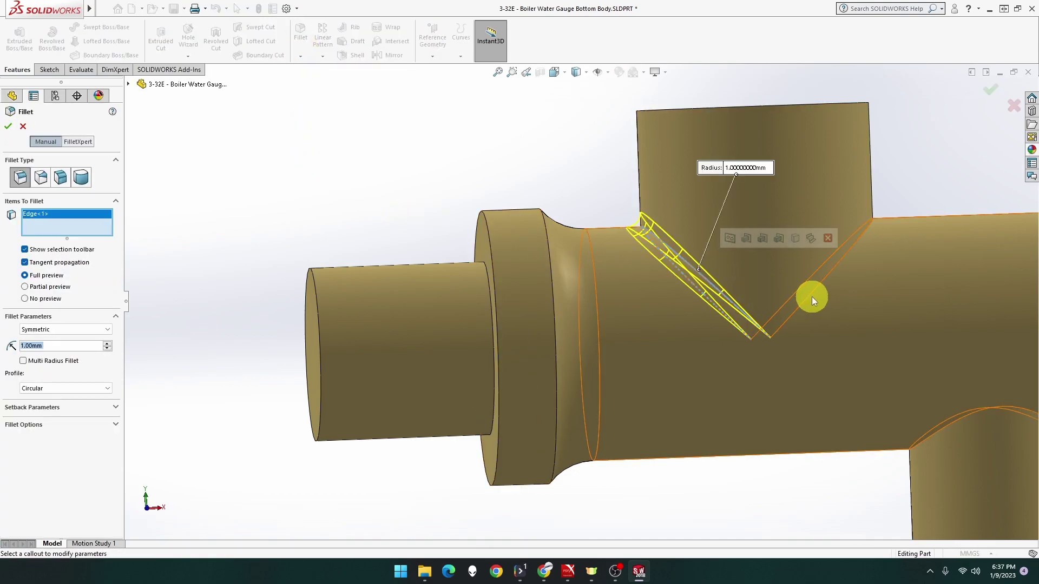
pyautogui.click(808, 299)
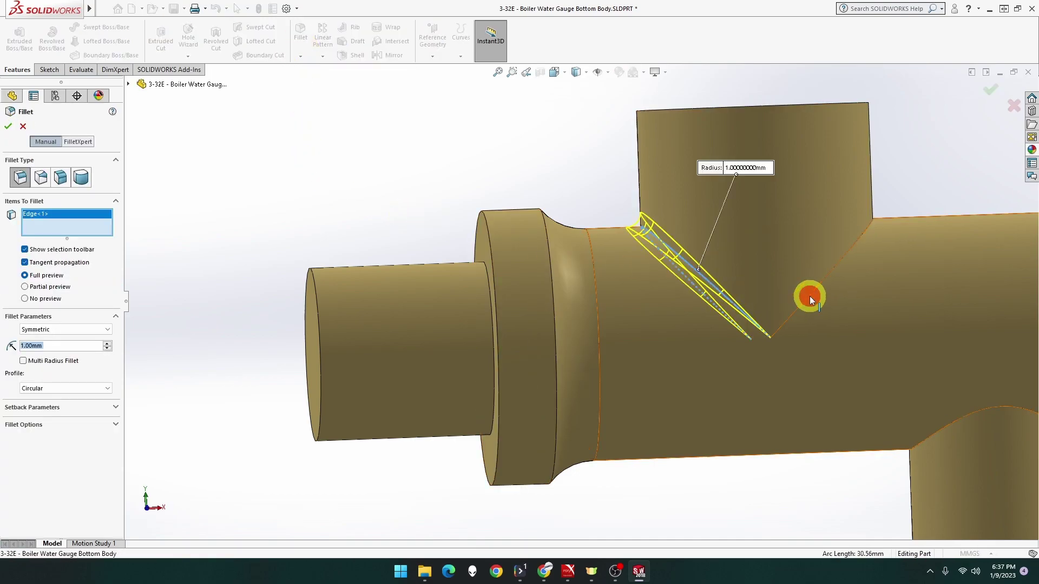
pyautogui.click(986, 410)
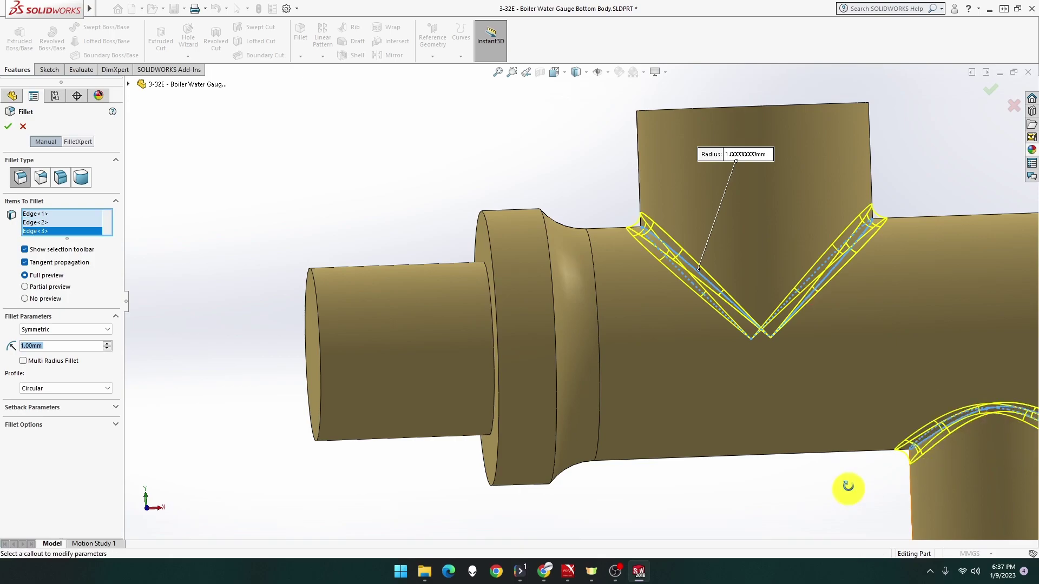
pyautogui.moveTo(847, 487)
pyautogui.mouseDown(button='middle')
pyautogui.moveTo(918, 465)
pyautogui.moveTo(830, 480)
pyautogui.mouseUp(button='middle')
pyautogui.scroll(5, 829, 484)
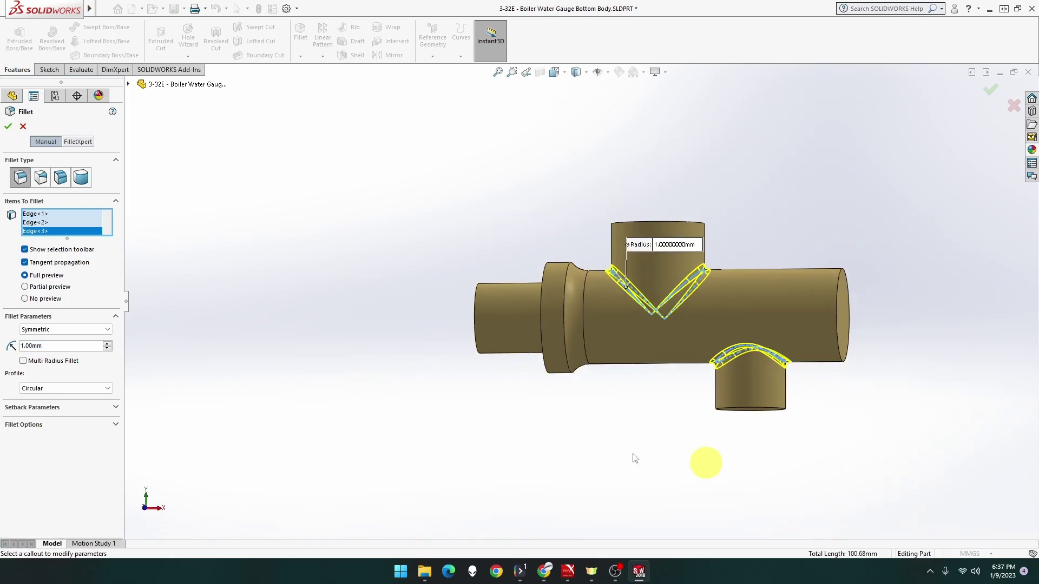
pyautogui.click(9, 129)
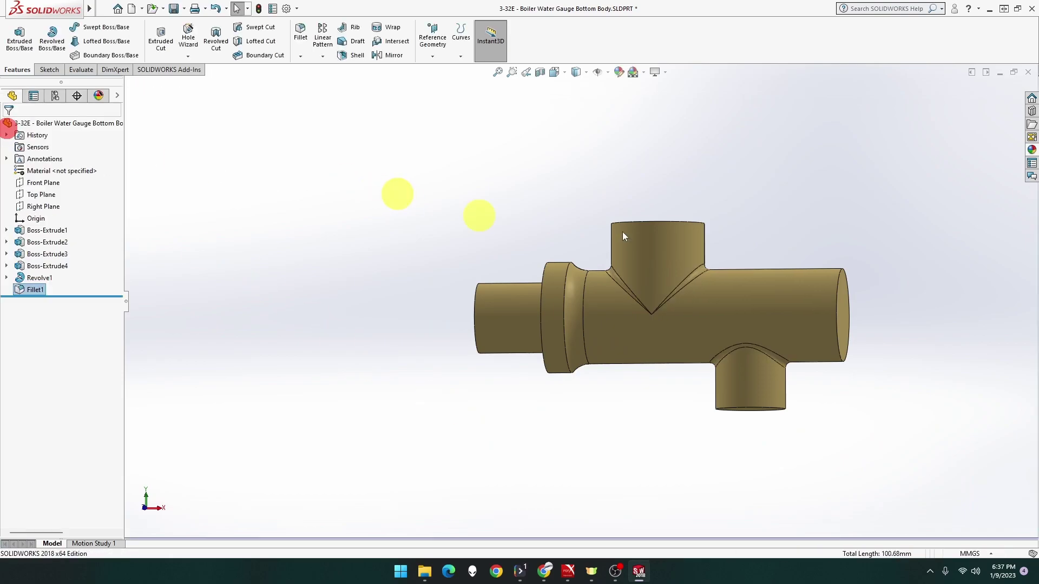
pyautogui.moveTo(745, 225); pyautogui.dragTo(747, 236, button='middle')
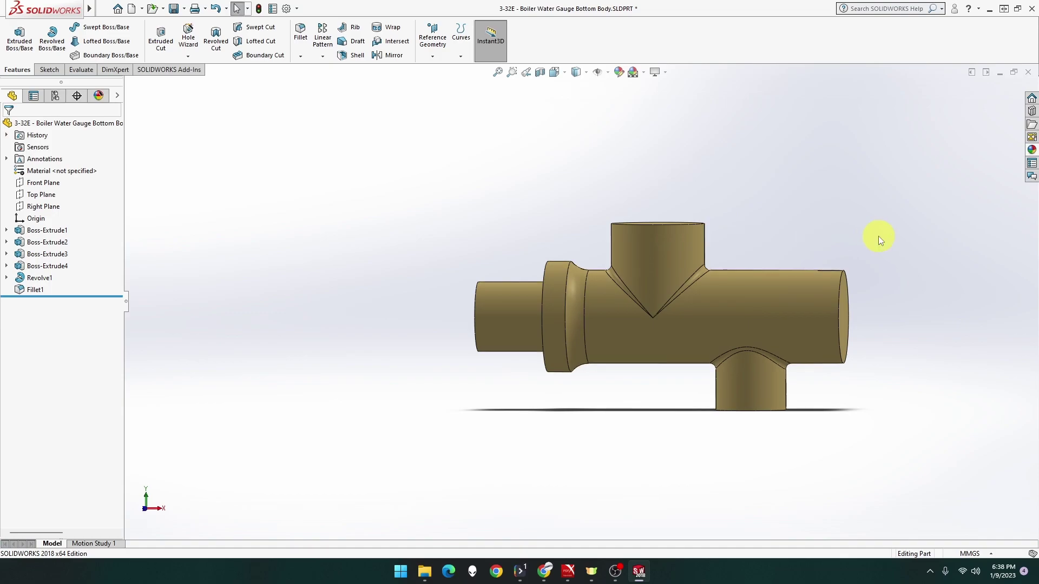
pyautogui.moveTo(853, 248); pyautogui.dragTo(861, 251, button='middle')
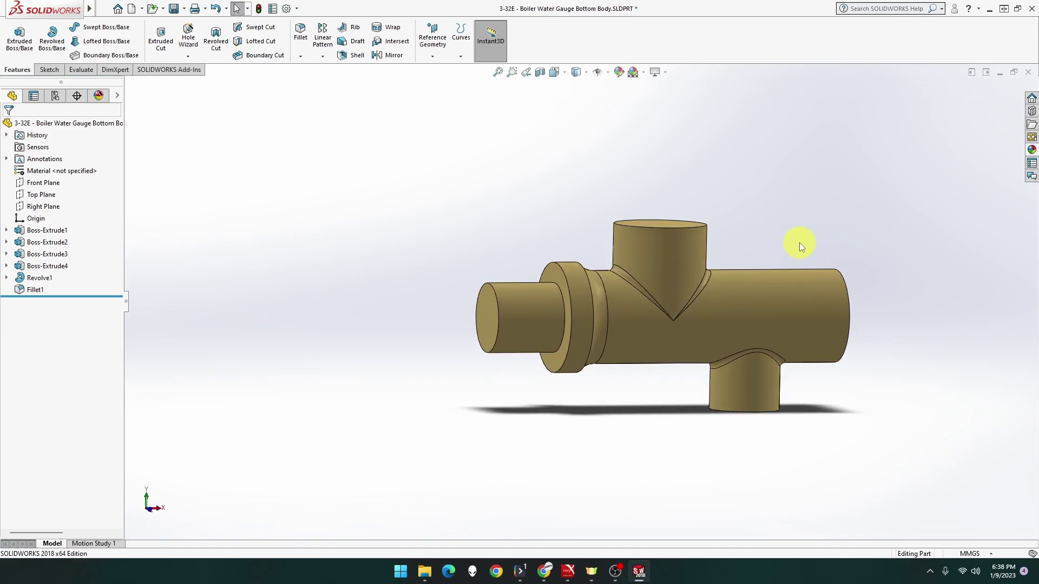
pyautogui.scroll(-3, 795, 241)
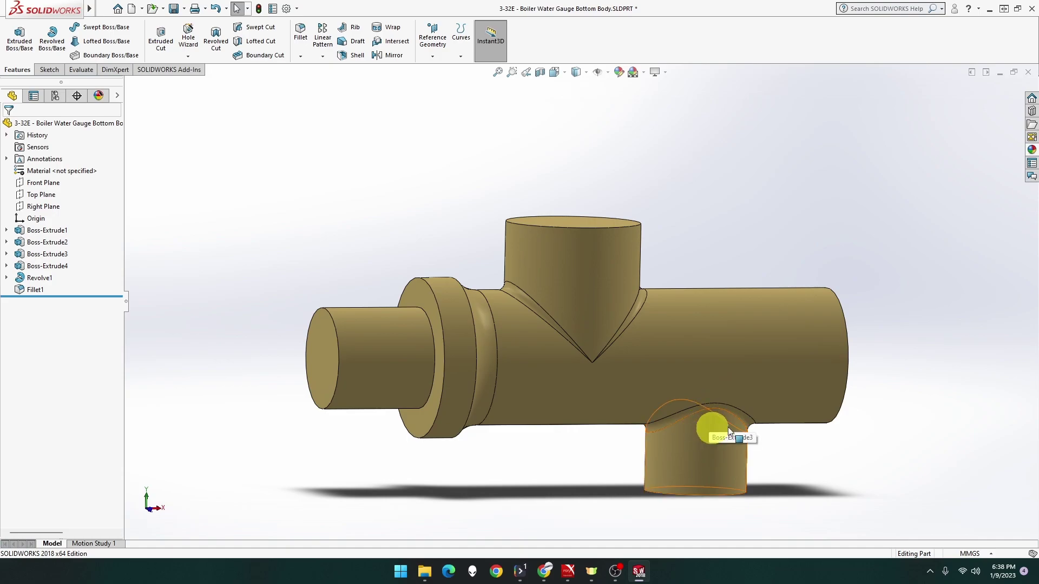
pyautogui.moveTo(768, 418); pyautogui.dragTo(791, 346, button='middle')
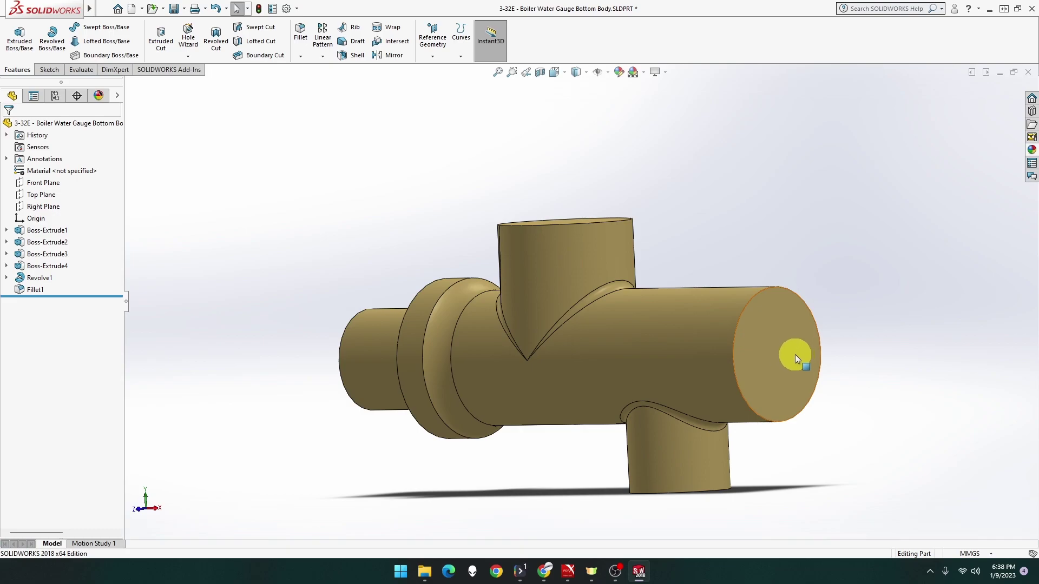
pyautogui.moveTo(791, 354)
pyautogui.mouseDown(button='middle')
pyautogui.moveTo(515, 355)
pyautogui.moveTo(601, 356)
pyautogui.mouseUp(button='middle')
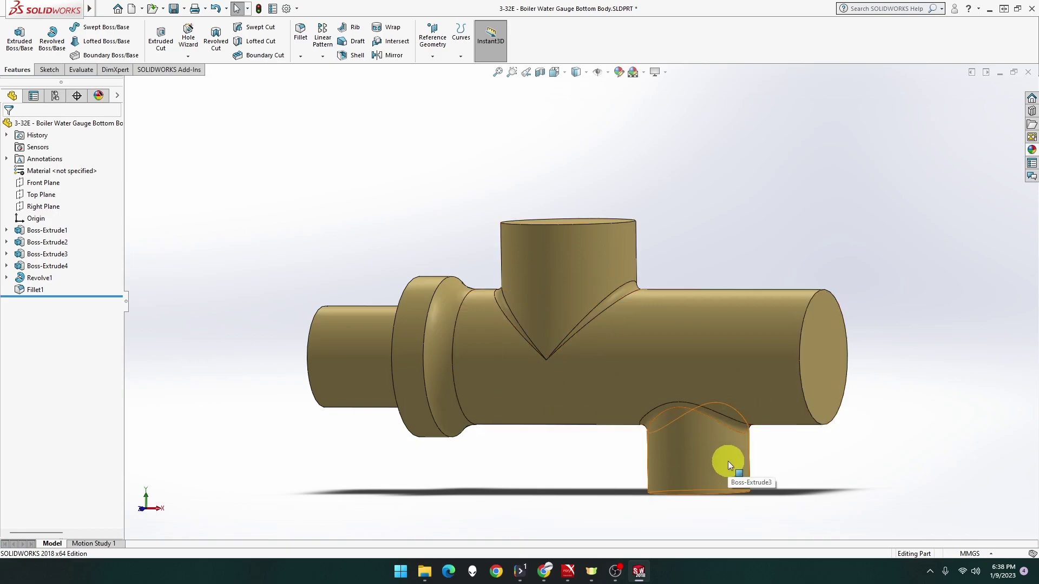
# Sketch a circle centred on the origin on the cylinder's right end face
pyautogui.click(817, 357)
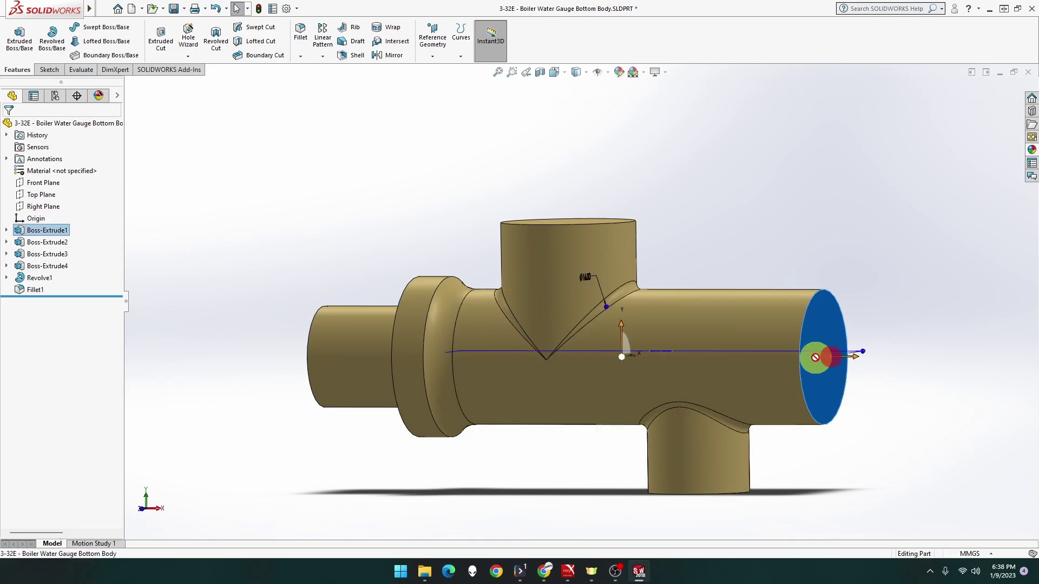
pyautogui.rightClick(811, 359)
pyautogui.click(873, 234)
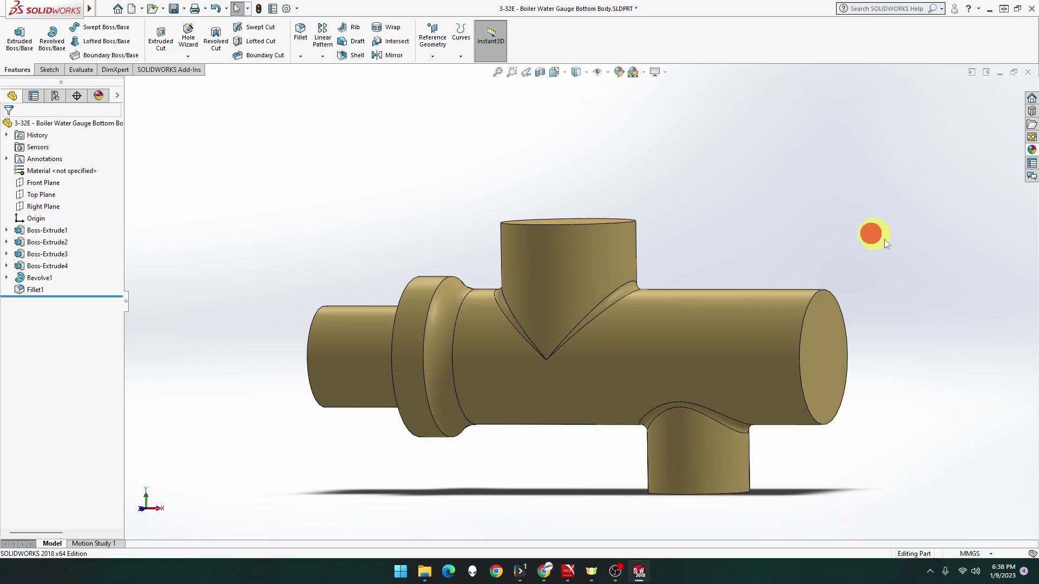
pyautogui.moveTo(884, 239); pyautogui.dragTo(827, 304, button='middle')
pyautogui.rightClick(794, 362)
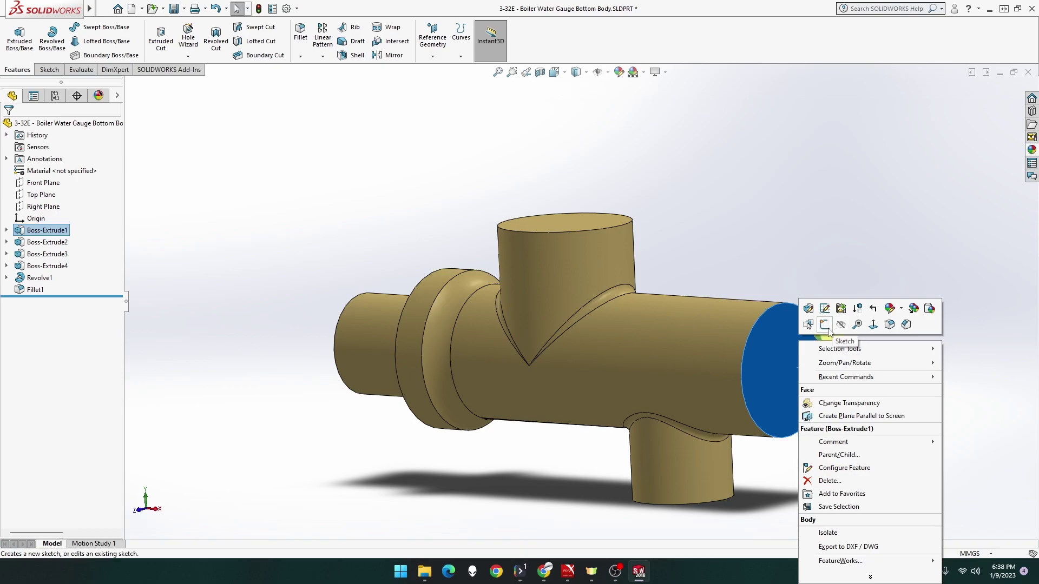
pyautogui.click(824, 324)
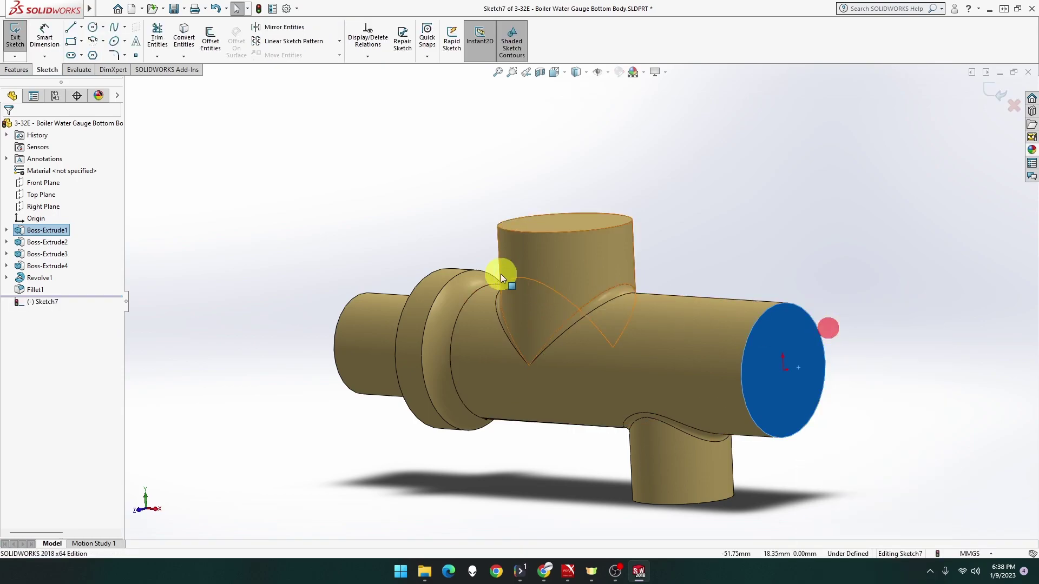
pyautogui.click(92, 28)
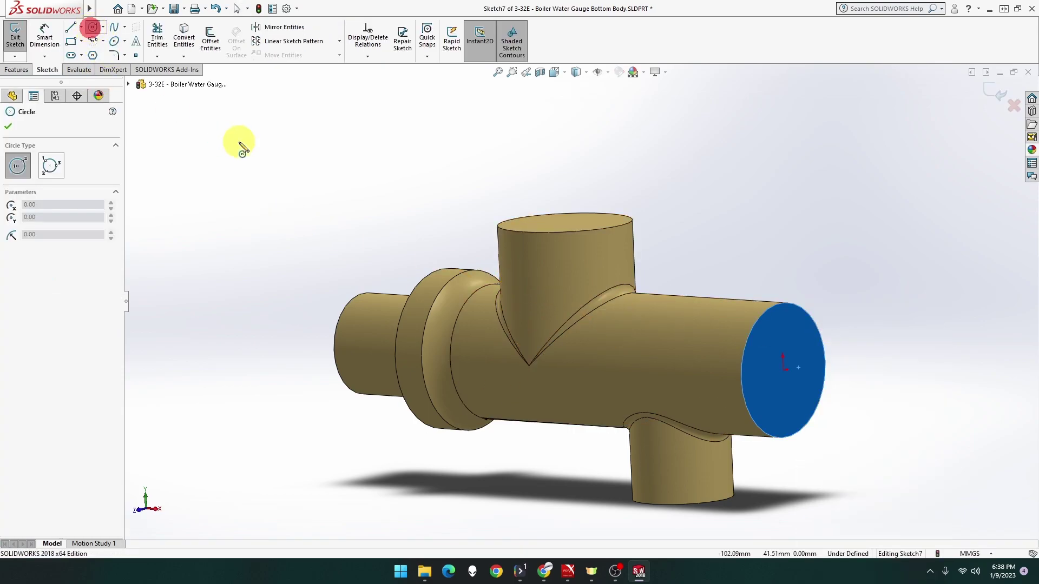
pyautogui.click(783, 371)
pyautogui.click(806, 399)
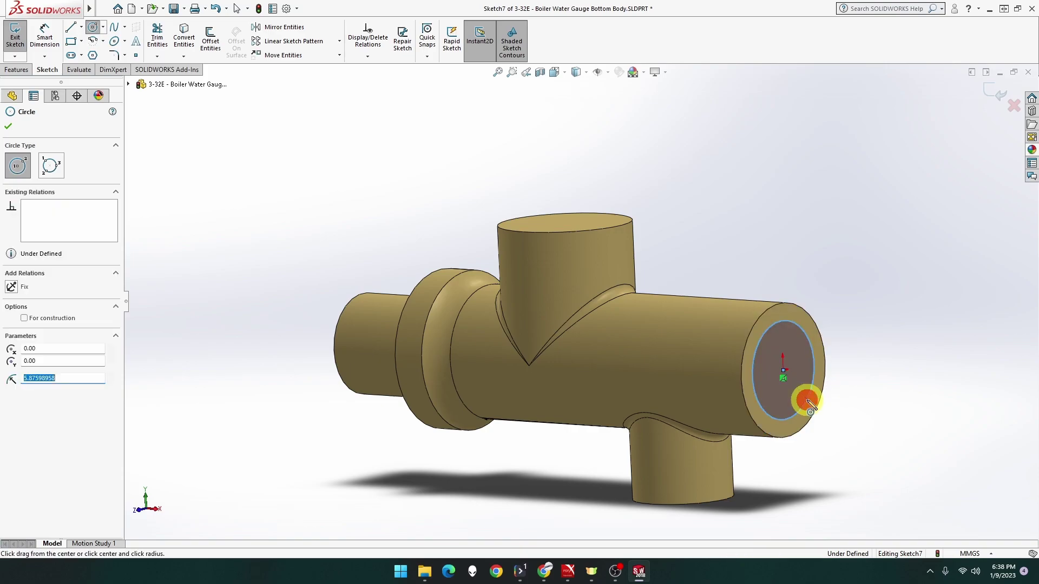
pyautogui.moveTo(645, 379)
pyautogui.mouseDown(button='middle')
pyautogui.moveTo(620, 375)
pyautogui.moveTo(648, 377)
pyautogui.mouseUp(button='middle')
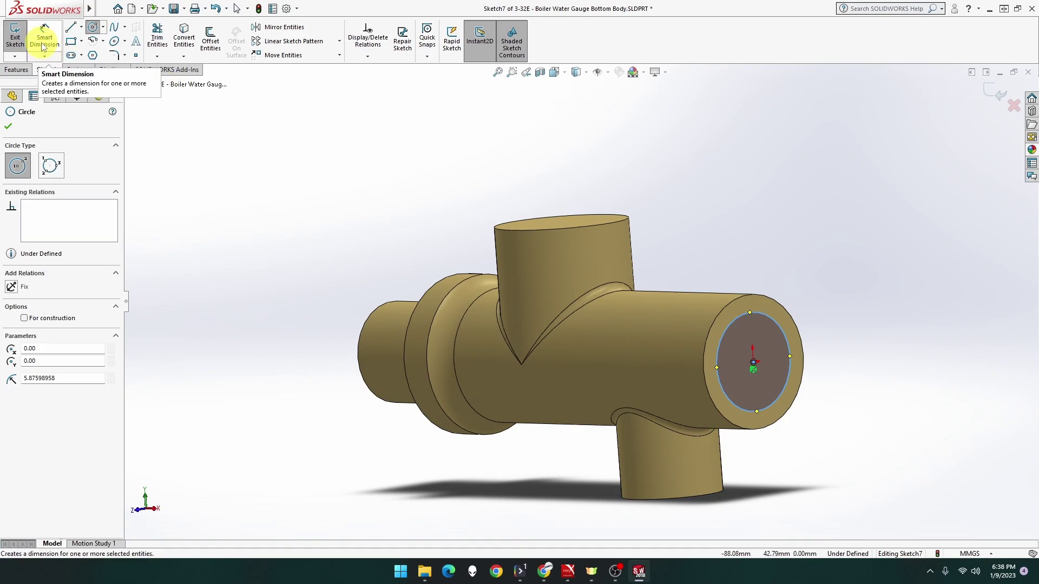
# Dimension the end-face circle to 10 mm diameter
pyautogui.click(43, 47)
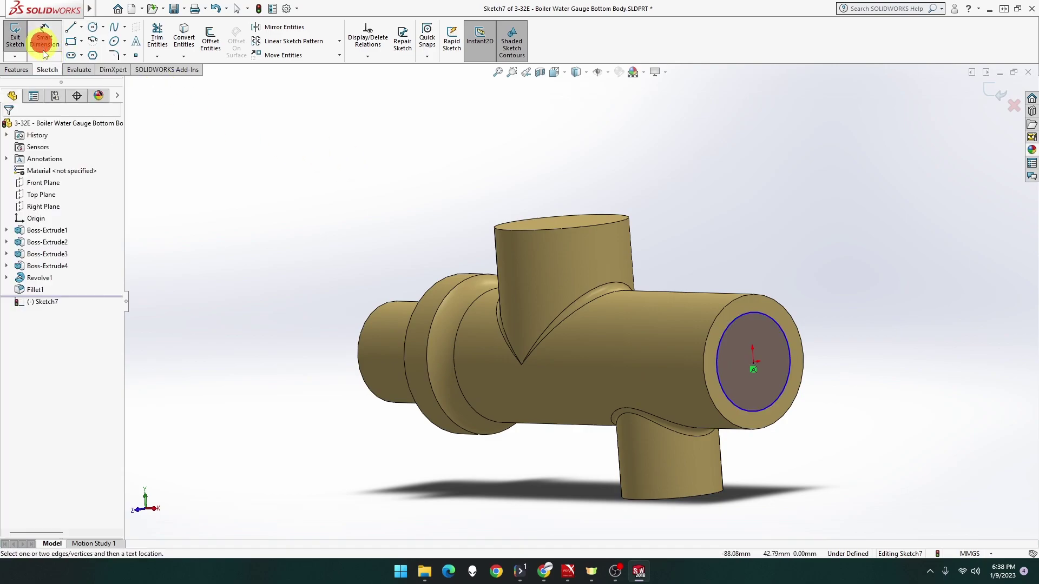
pyautogui.click(729, 326)
pyautogui.click(850, 251)
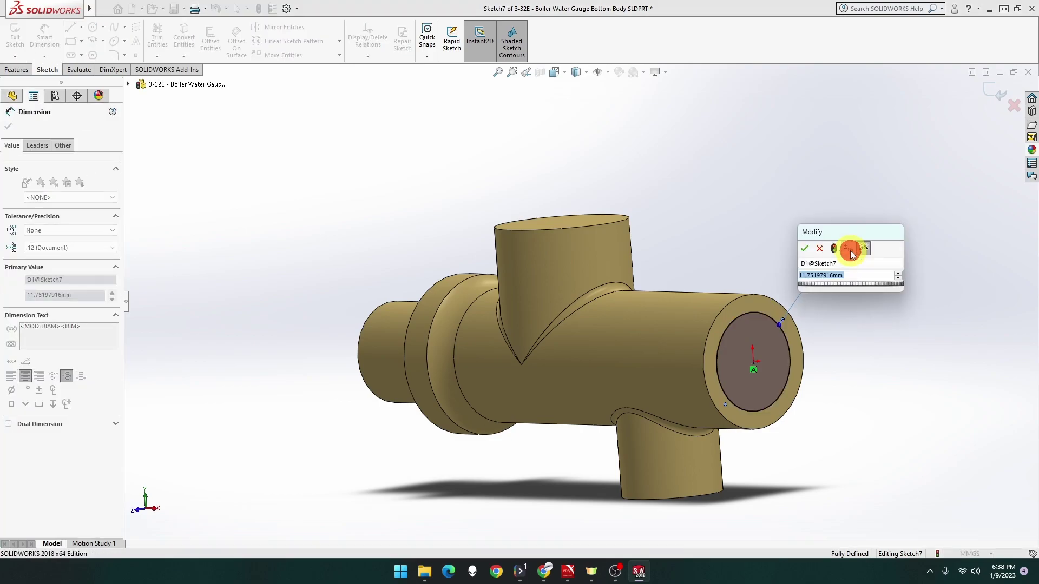
pyautogui.write('10')
pyautogui.press('Return')
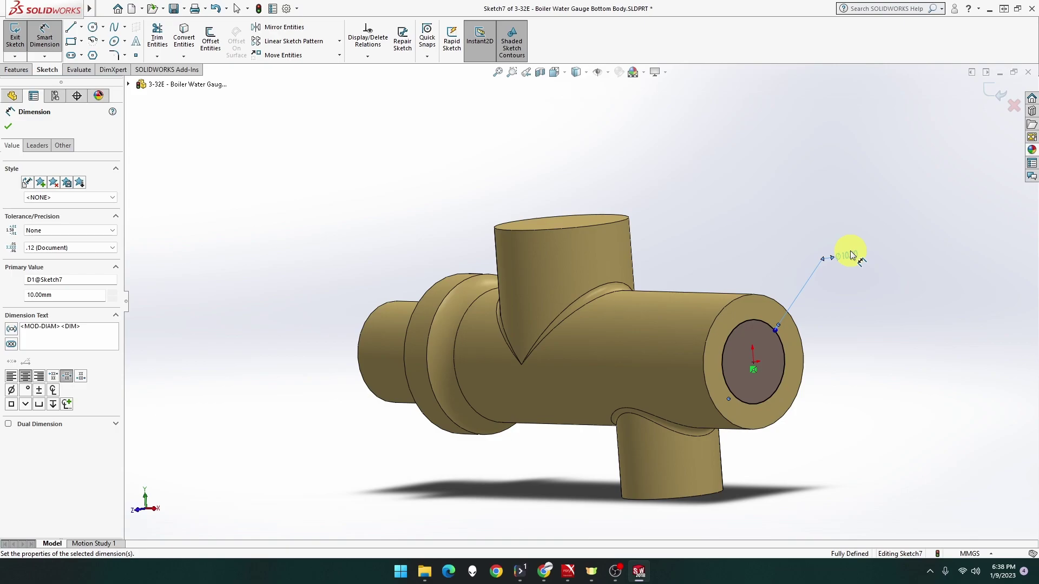
# Extrude-cut the circle Blind 24 mm deep to create Cut-Extrude1
pyautogui.click(16, 70)
pyautogui.click(161, 39)
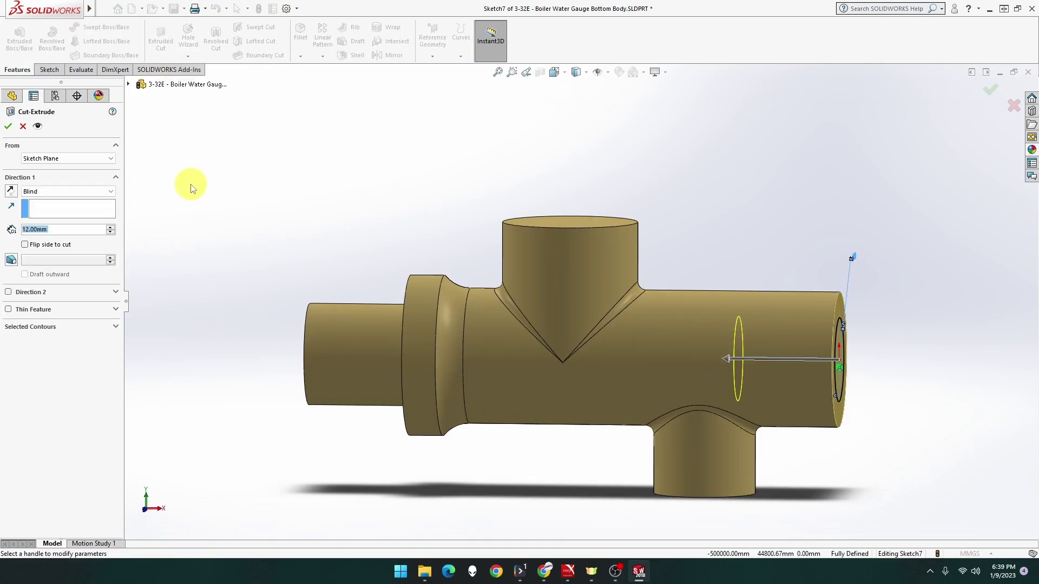
pyautogui.write('24')
pyautogui.press('Return')
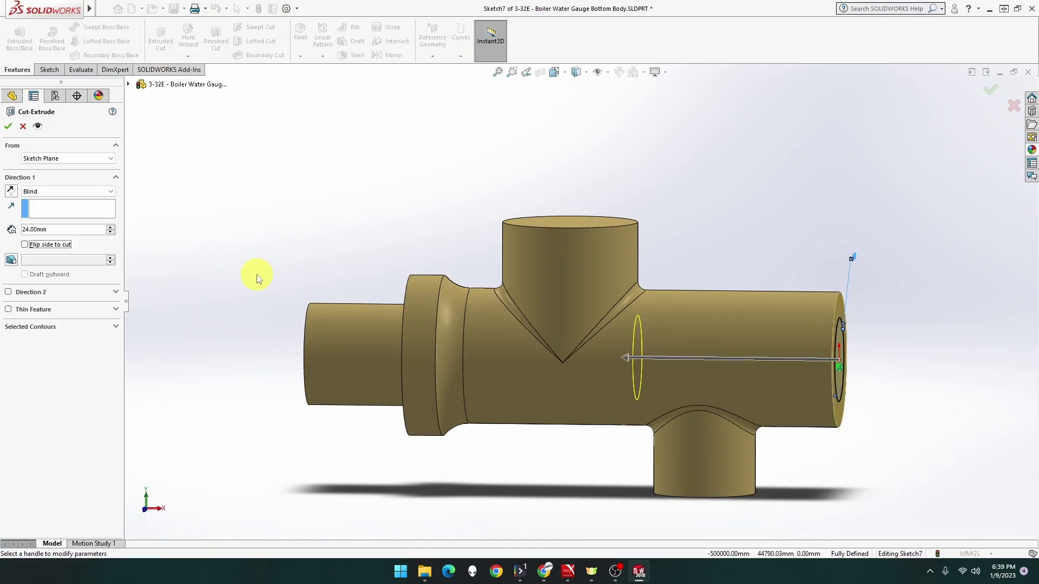
pyautogui.moveTo(254, 274); pyautogui.dragTo(328, 277, button='middle')
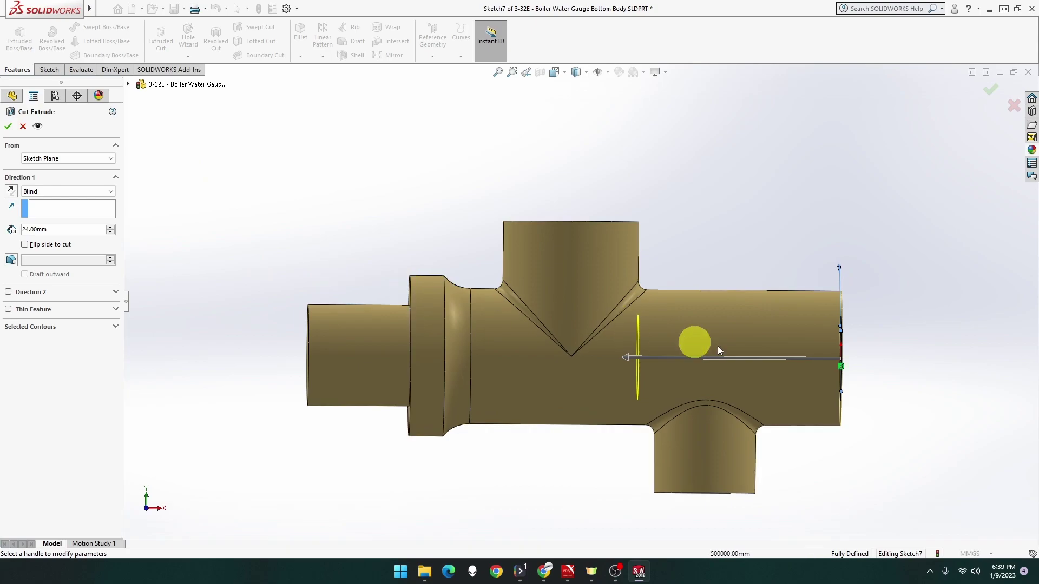
pyautogui.moveTo(921, 349); pyautogui.dragTo(900, 347, button='middle')
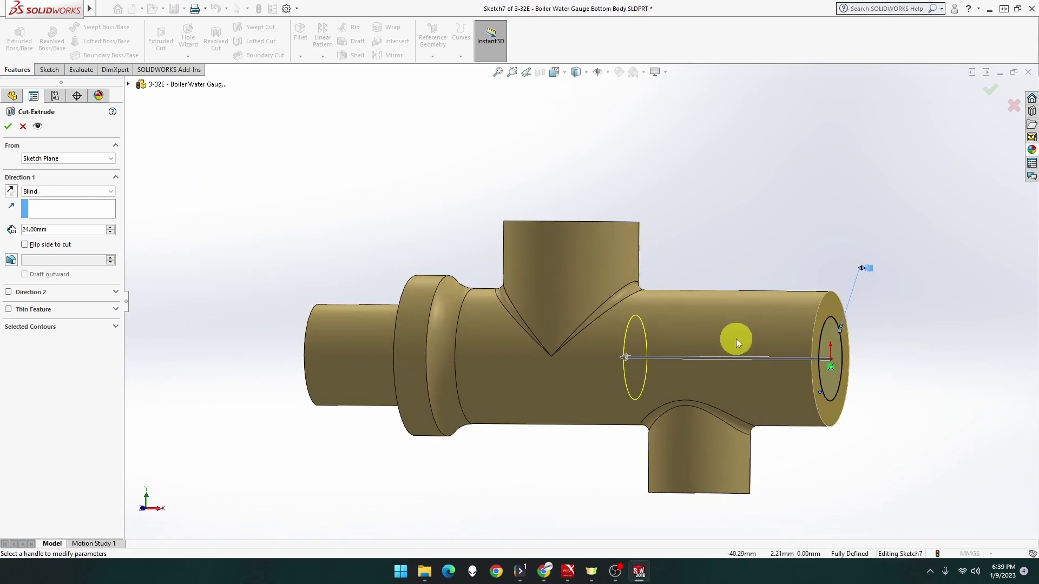
pyautogui.click(8, 126)
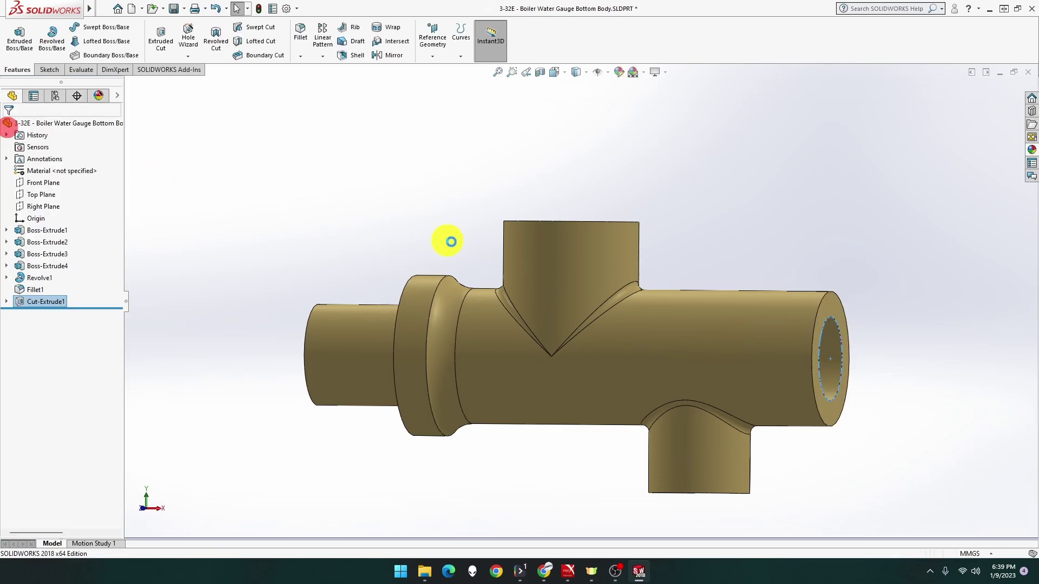
# Sketch a circle centred on the origin on the cylinder's left end face
pyautogui.moveTo(725, 242)
pyautogui.mouseDown(button='middle')
pyautogui.moveTo(655, 238)
pyautogui.moveTo(758, 260)
pyautogui.moveTo(638, 263)
pyautogui.moveTo(546, 349)
pyautogui.mouseUp(button='middle')
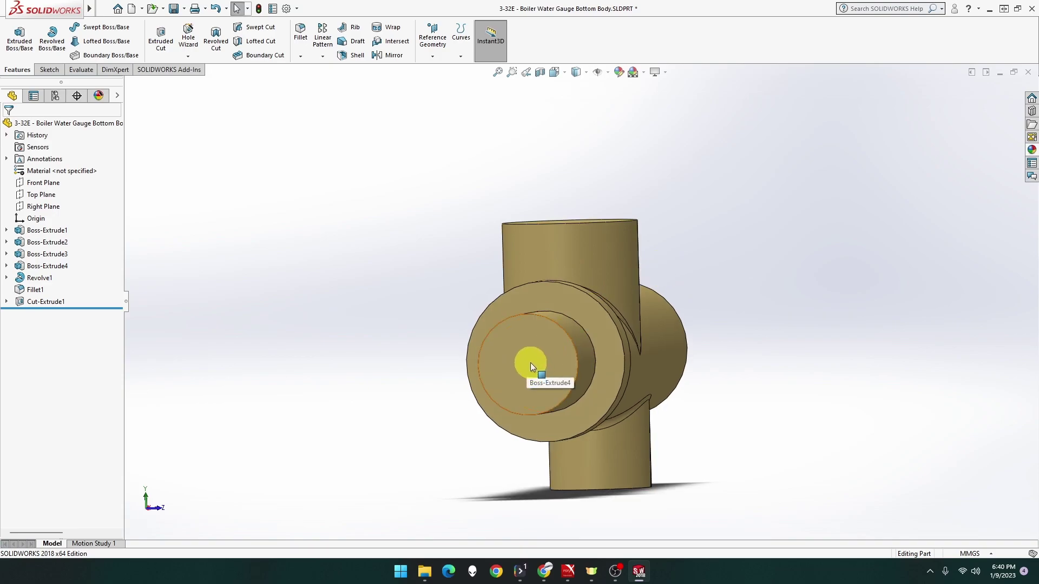
pyautogui.rightClick(529, 361)
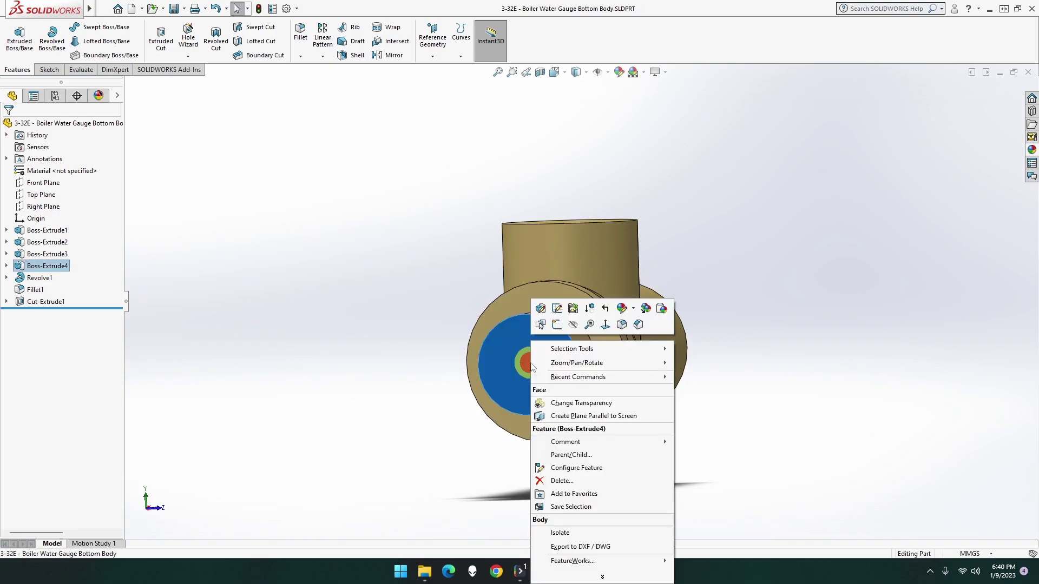
pyautogui.click(558, 331)
pyautogui.click(49, 45)
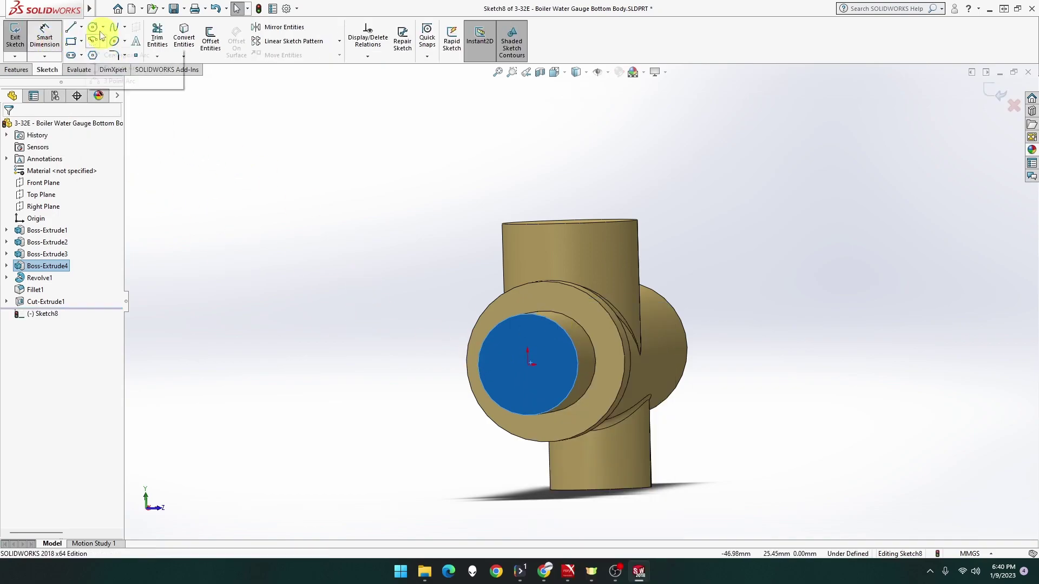
pyautogui.click(92, 26)
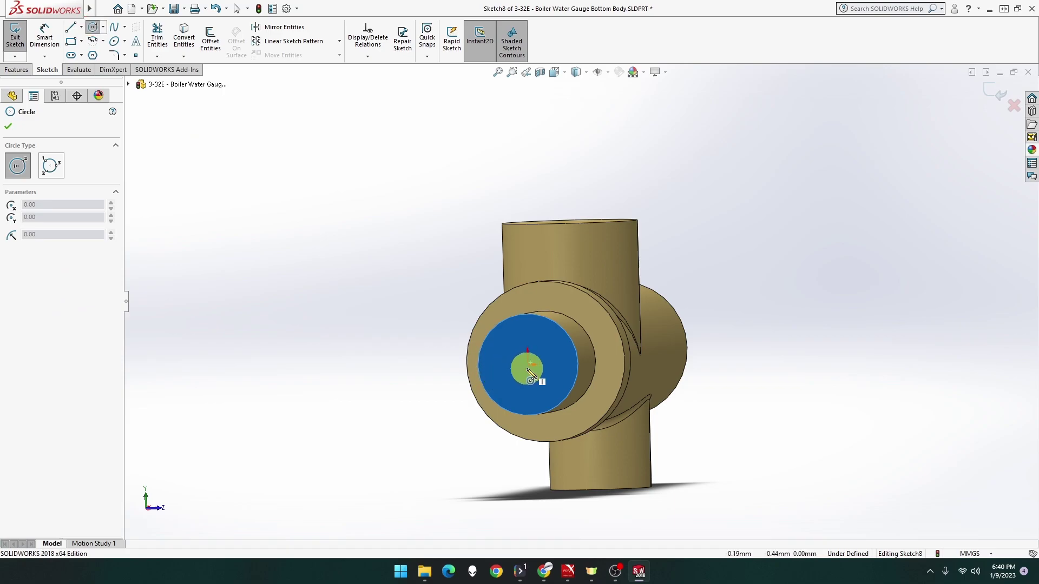
pyautogui.click(527, 363)
pyautogui.click(556, 383)
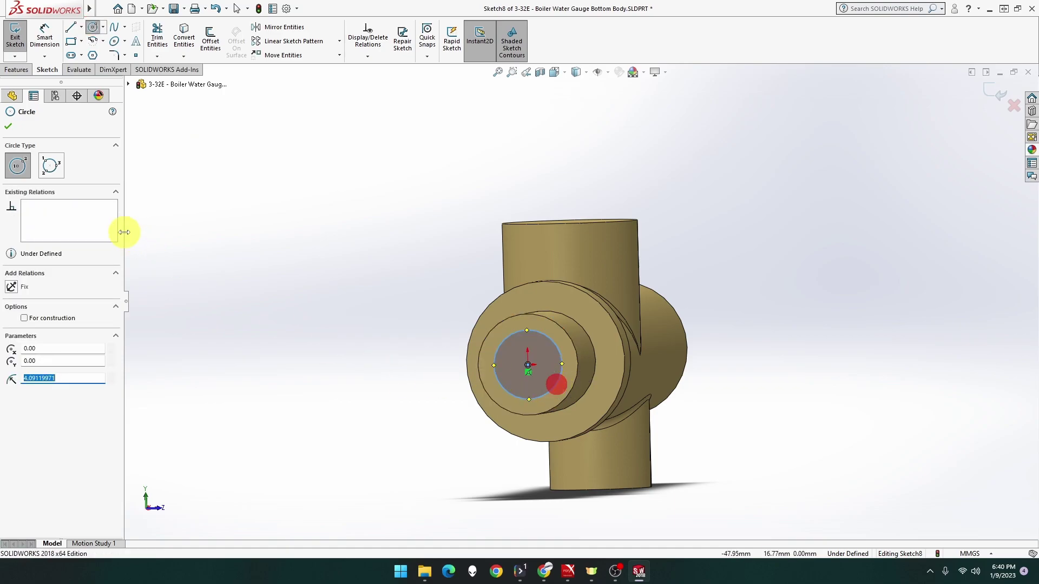
# Dimension the left-end circle to 6.5 mm diameter
pyautogui.click(43, 41)
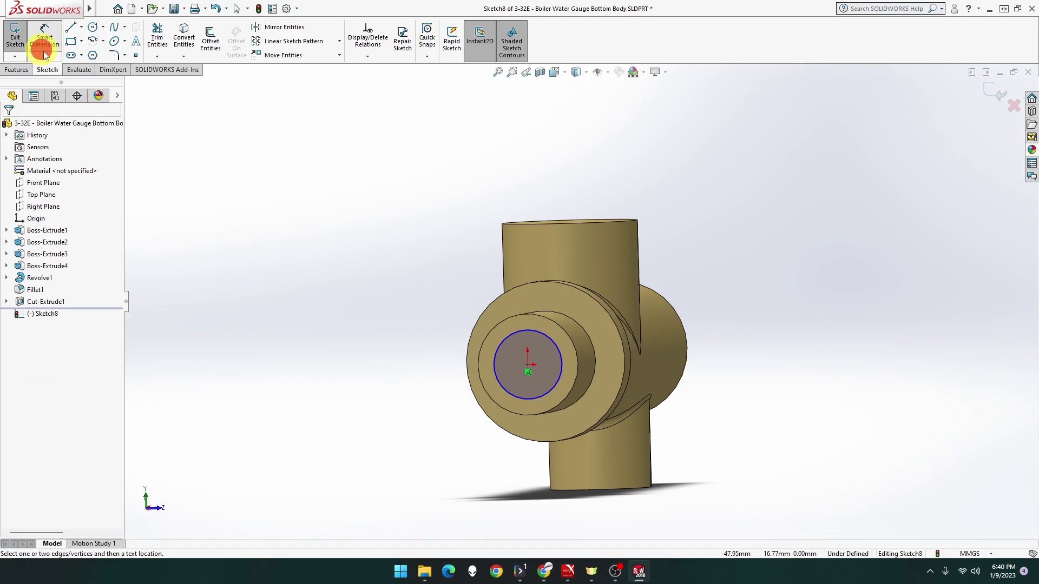
pyautogui.click(542, 336)
pyautogui.click(411, 215)
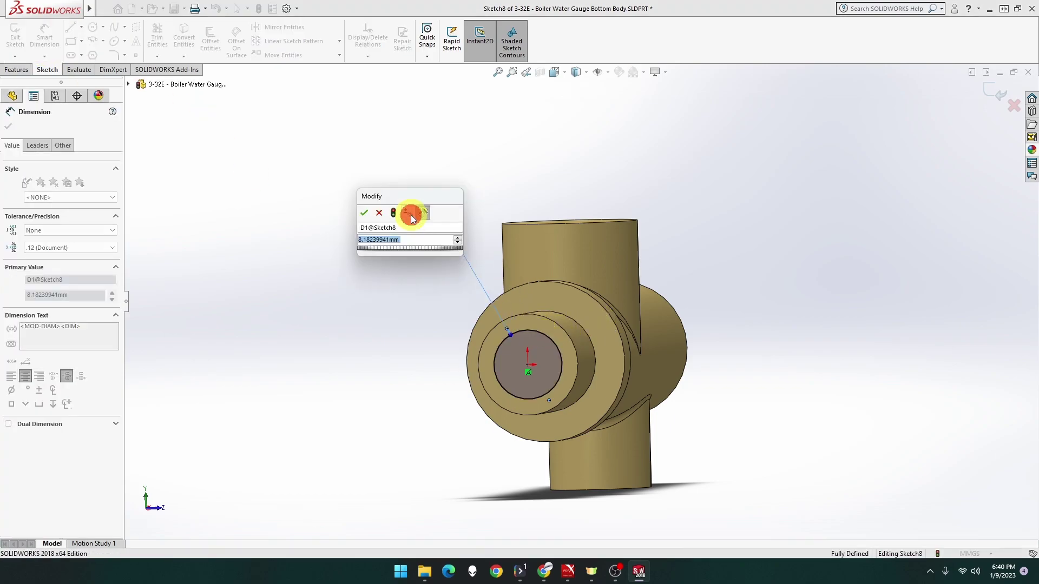
pyautogui.write('6.5')
pyautogui.press('Return')
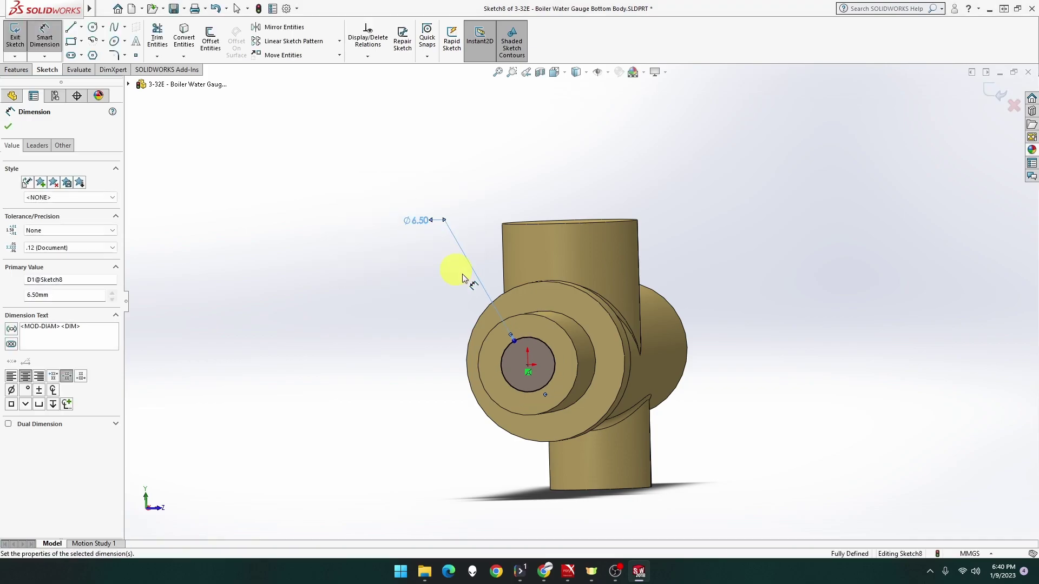
pyautogui.moveTo(462, 278); pyautogui.dragTo(329, 280, button='middle')
pyautogui.moveTo(270, 278); pyautogui.dragTo(292, 292, button='middle')
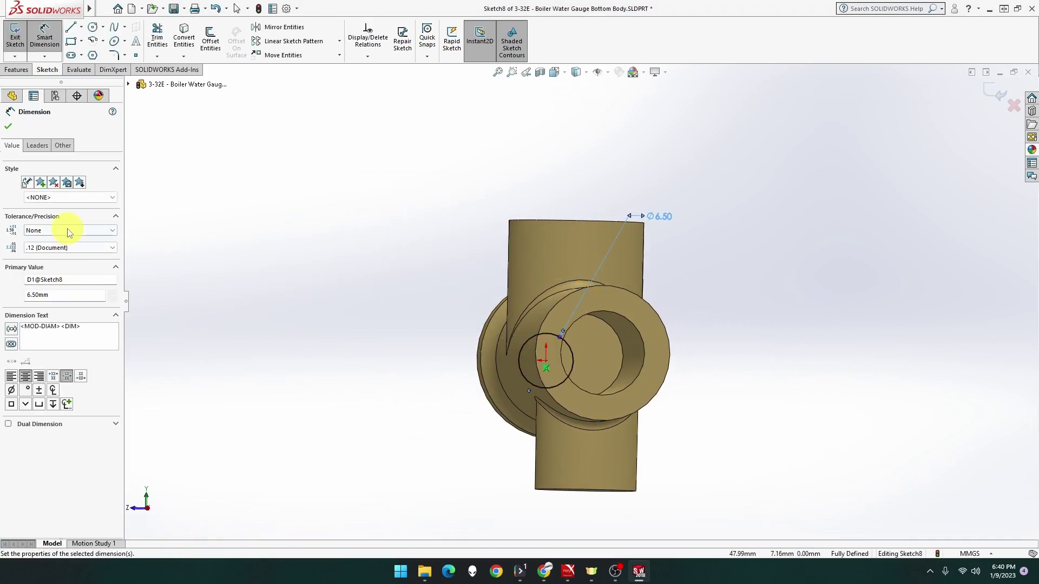
# Extrude-cut the 6.5 mm circle Up To Surface, stopping at the 10 mm bore floor
pyautogui.click(17, 69)
pyautogui.click(153, 50)
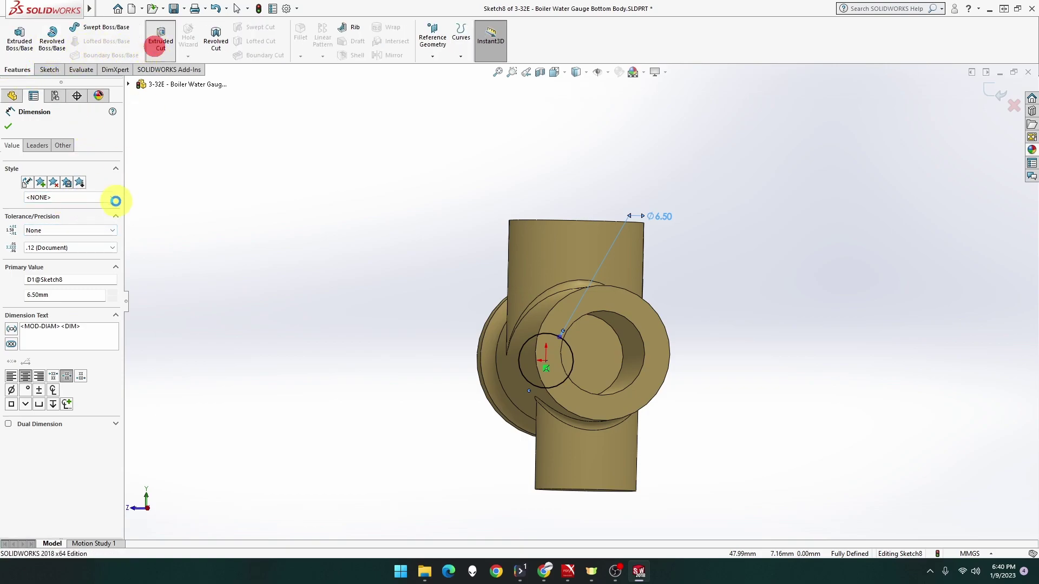
pyautogui.click(78, 192)
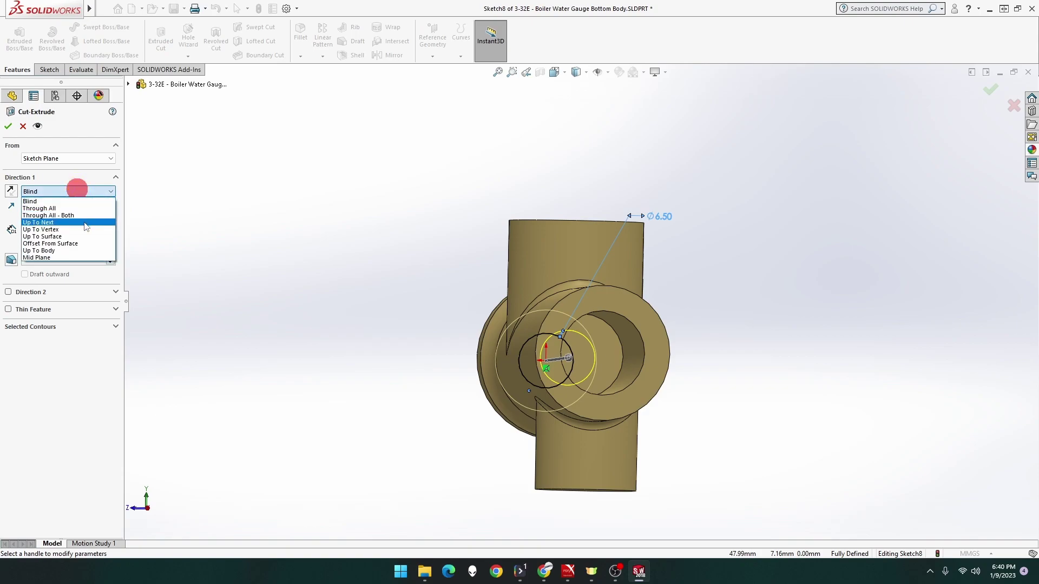
pyautogui.click(81, 235)
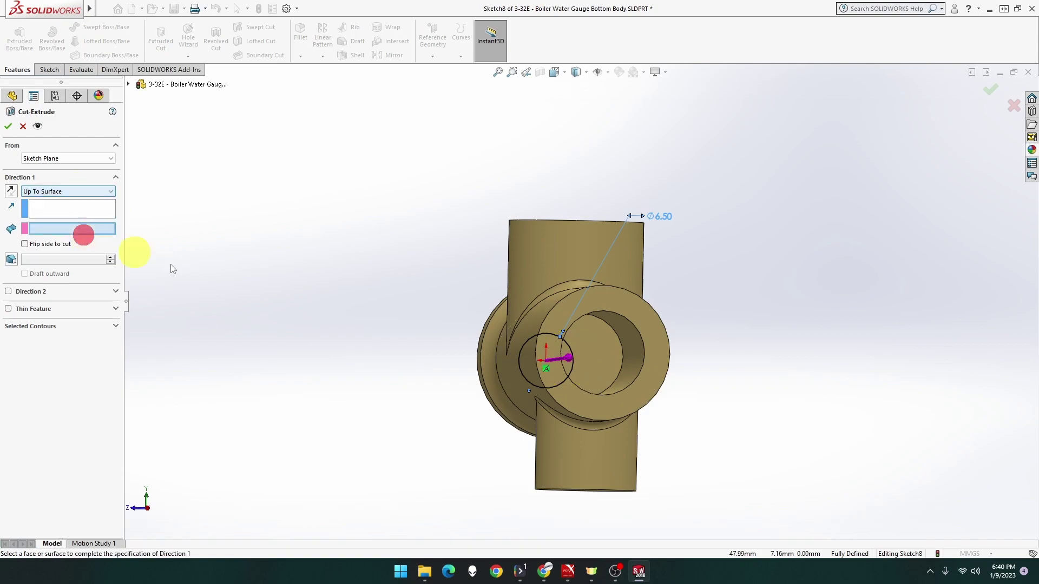
pyautogui.click(595, 351)
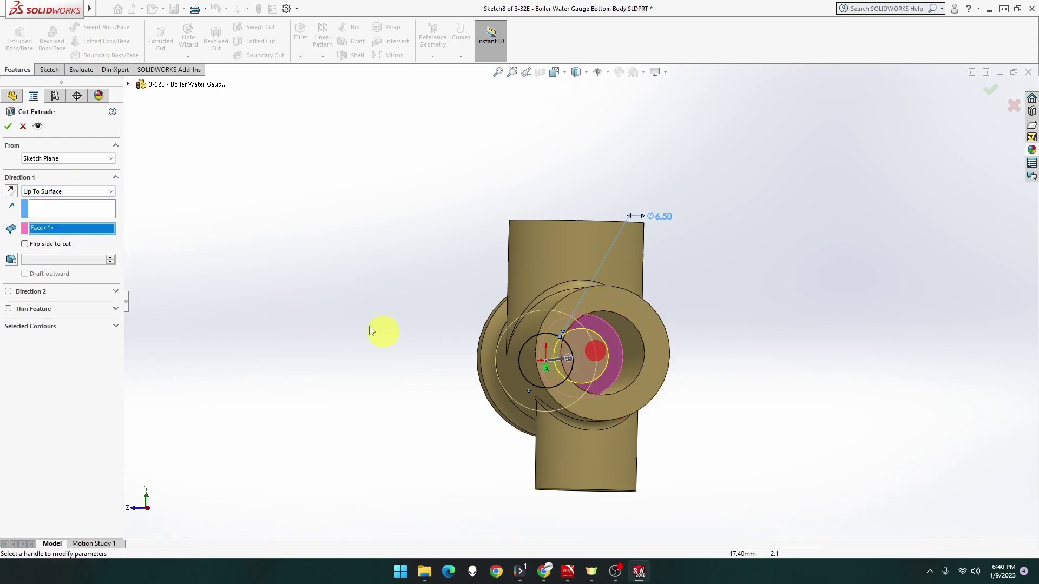
pyautogui.click(22, 127)
# Start a sketch on the top boss face, then undo a first trial circle
pyautogui.moveTo(317, 238)
pyautogui.mouseDown(button='middle')
pyautogui.moveTo(299, 236)
pyautogui.moveTo(310, 253)
pyautogui.moveTo(308, 236)
pyautogui.moveTo(479, 271)
pyautogui.mouseUp(button='middle')
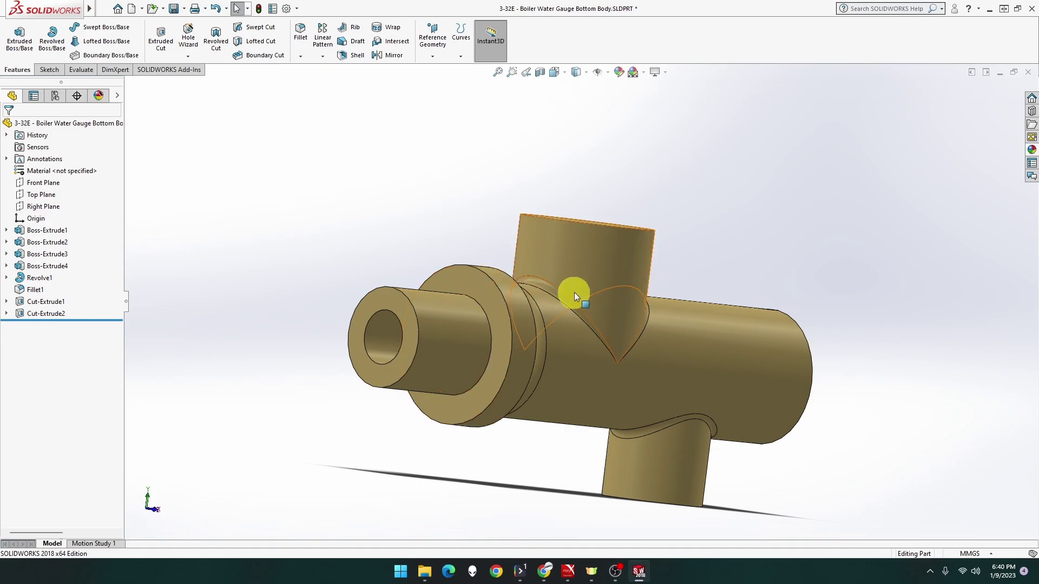
pyautogui.moveTo(668, 307)
pyautogui.mouseDown(button='middle')
pyautogui.moveTo(621, 359)
pyautogui.moveTo(656, 280)
pyautogui.mouseUp(button='middle')
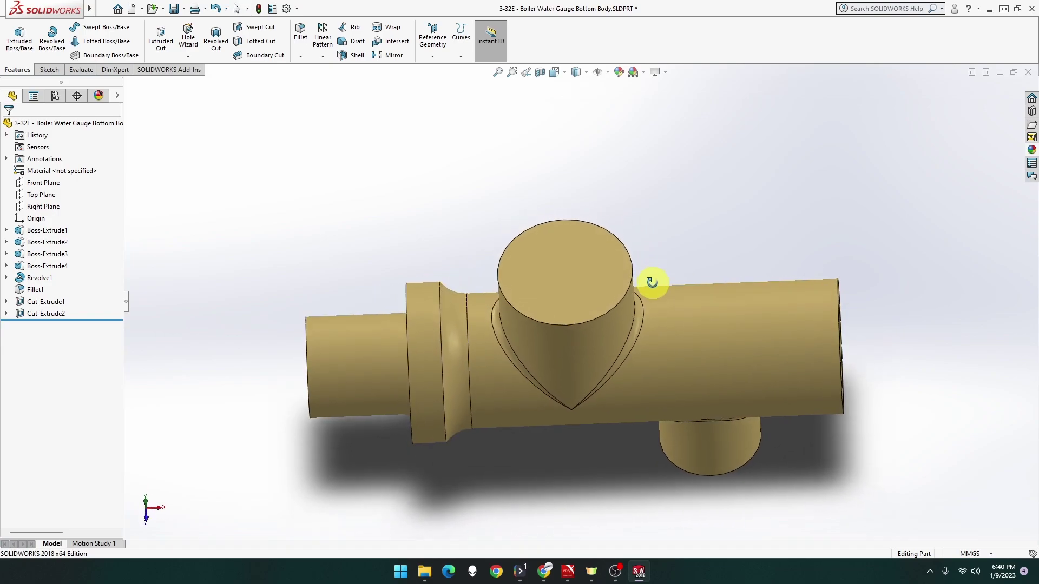
pyautogui.rightClick(568, 268)
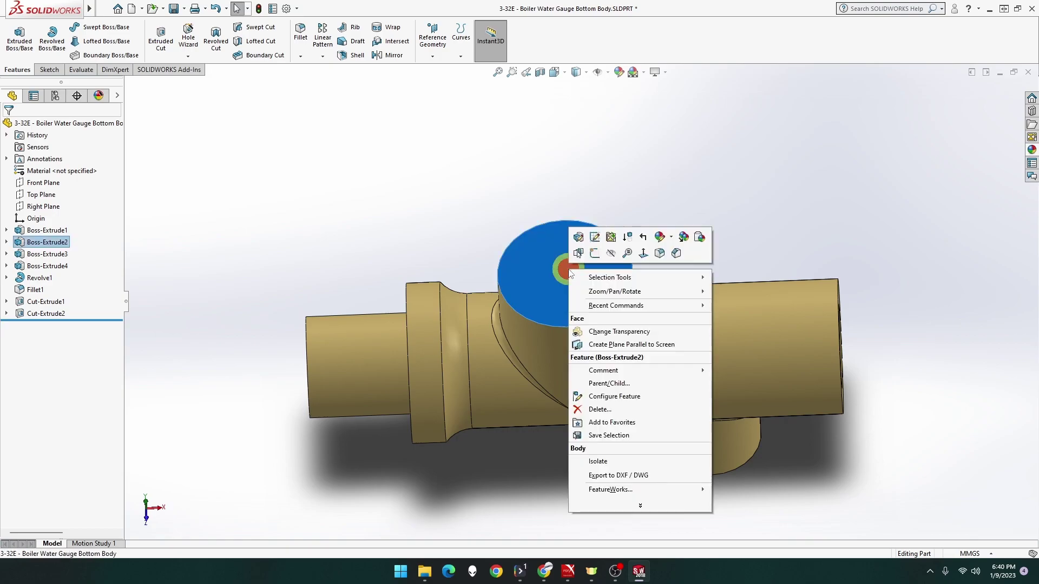
pyautogui.click(593, 254)
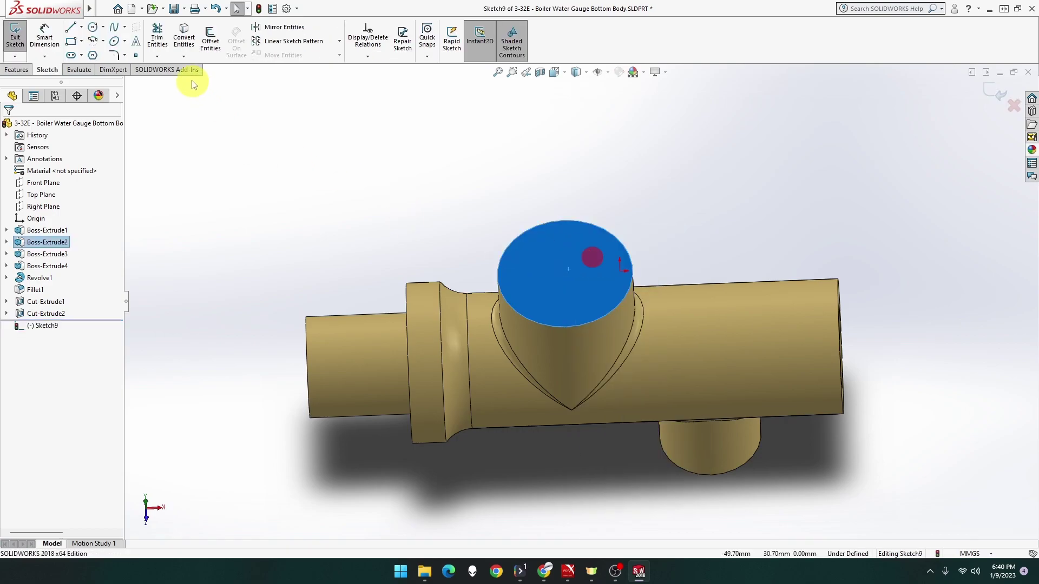
pyautogui.click(93, 26)
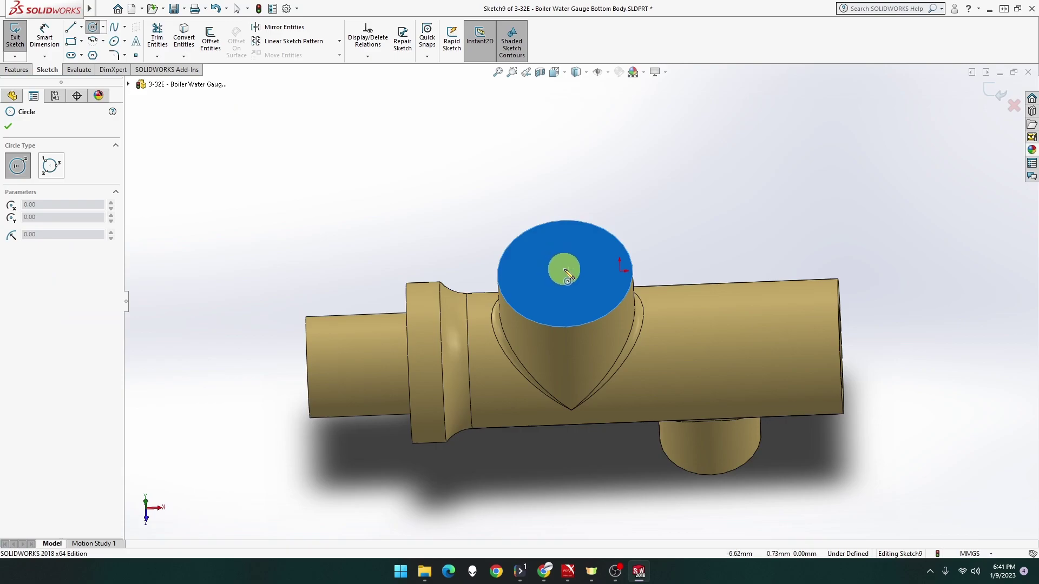
pyautogui.moveTo(569, 269); pyautogui.dragTo(610, 296)
pyautogui.click(612, 297)
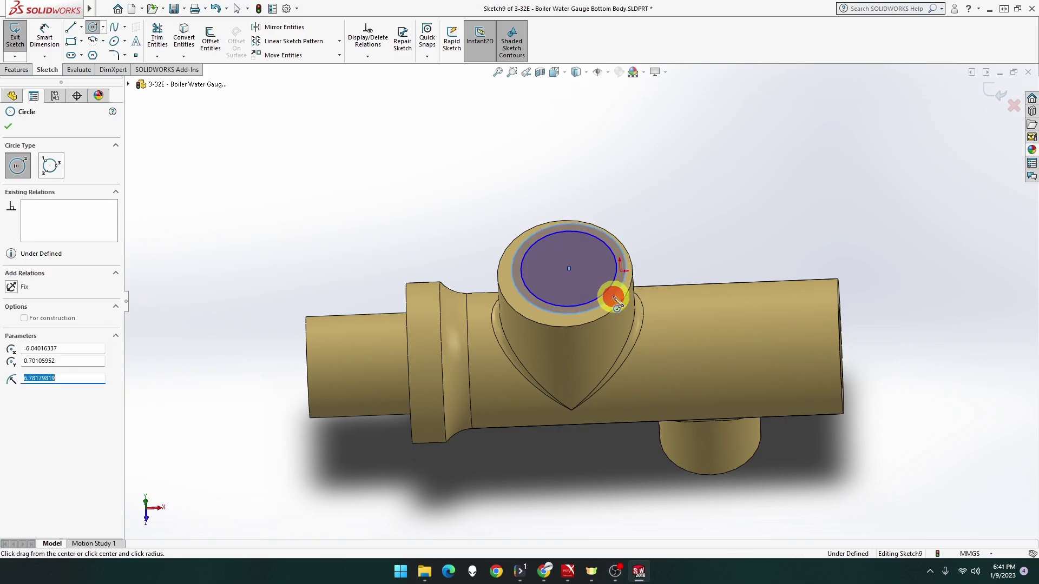
pyautogui.press('Escape')
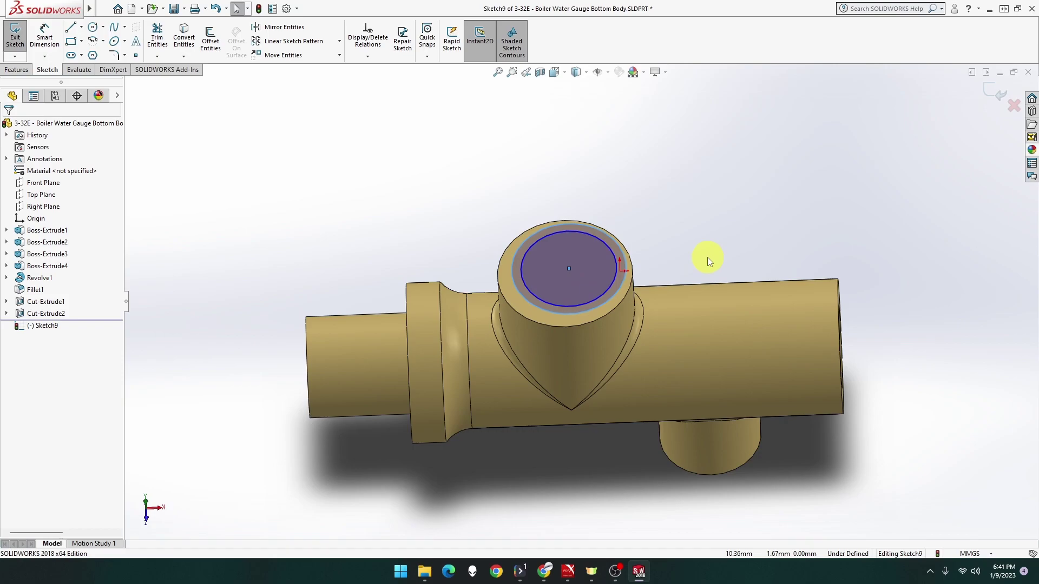
pyautogui.hotkey('ctrl', 'z')
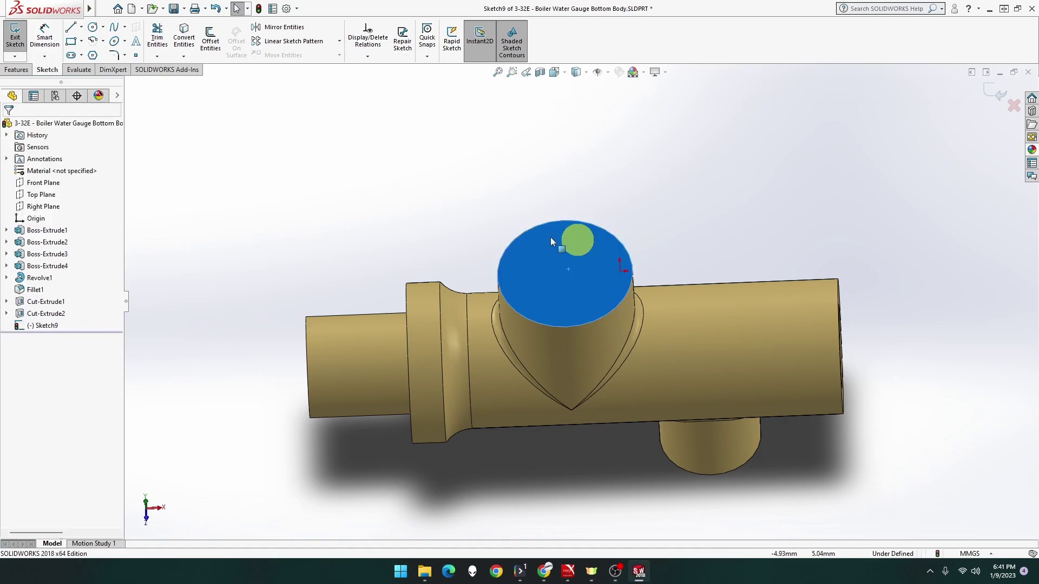
# Draw two concentric circles sharing one centre on the top boss face
pyautogui.click(92, 28)
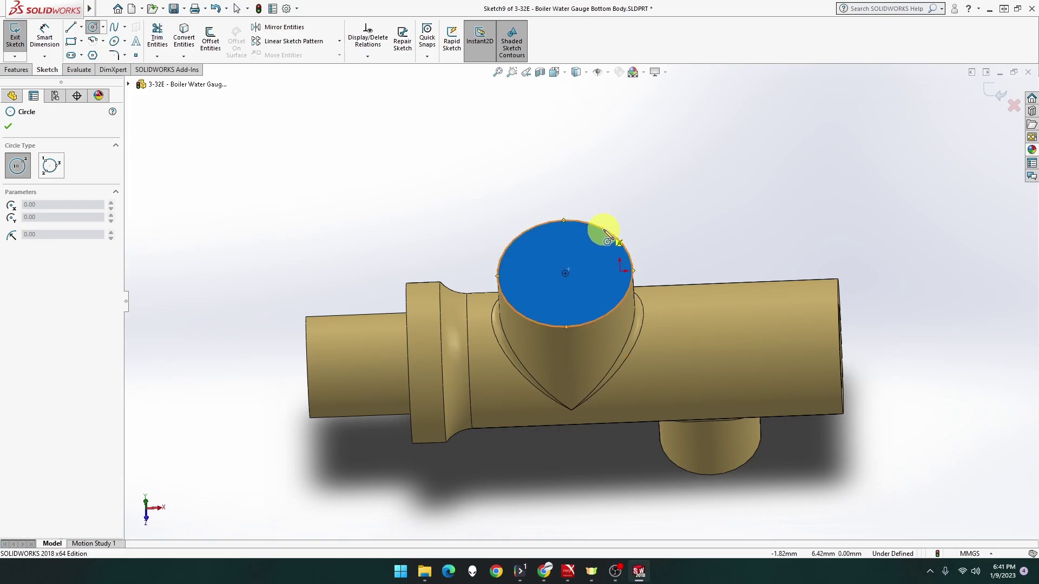
pyautogui.click(565, 274)
pyautogui.click(585, 290)
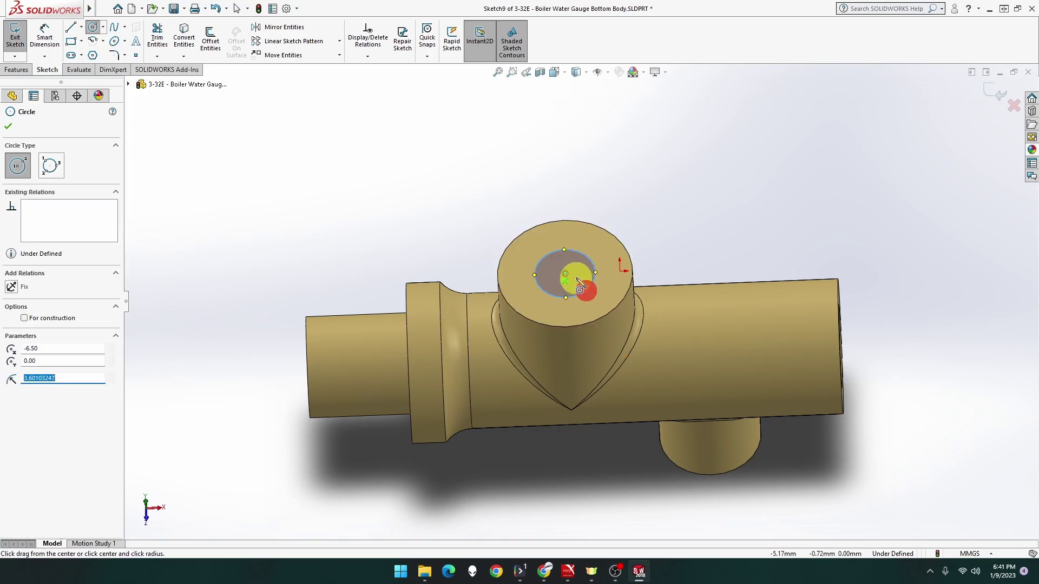
pyautogui.click(565, 273)
pyautogui.click(603, 303)
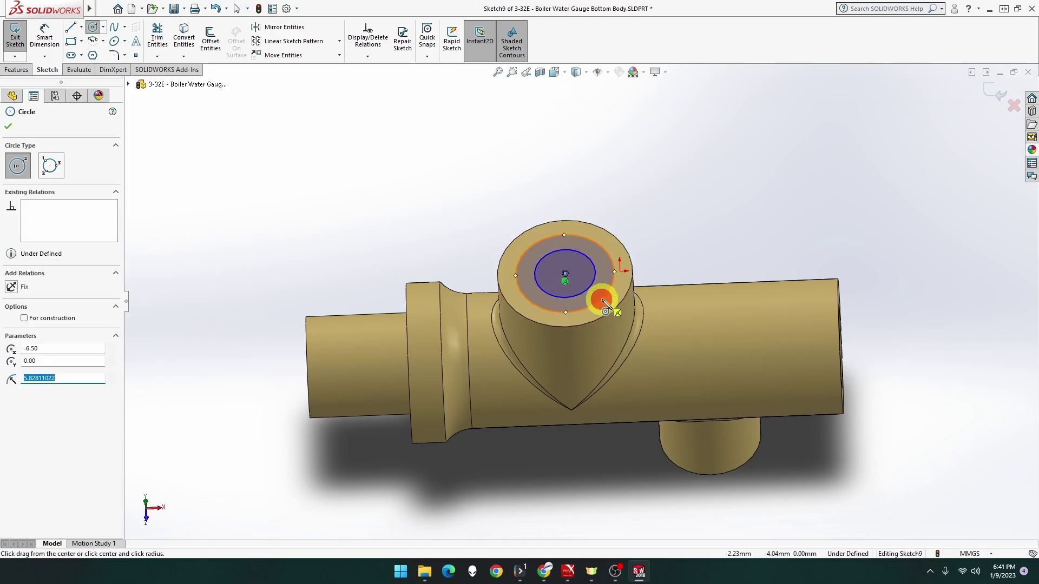
# Dimension the outer circle Ø10 and the inner circle Ø8, then begin an extruded cut
pyautogui.click(45, 37)
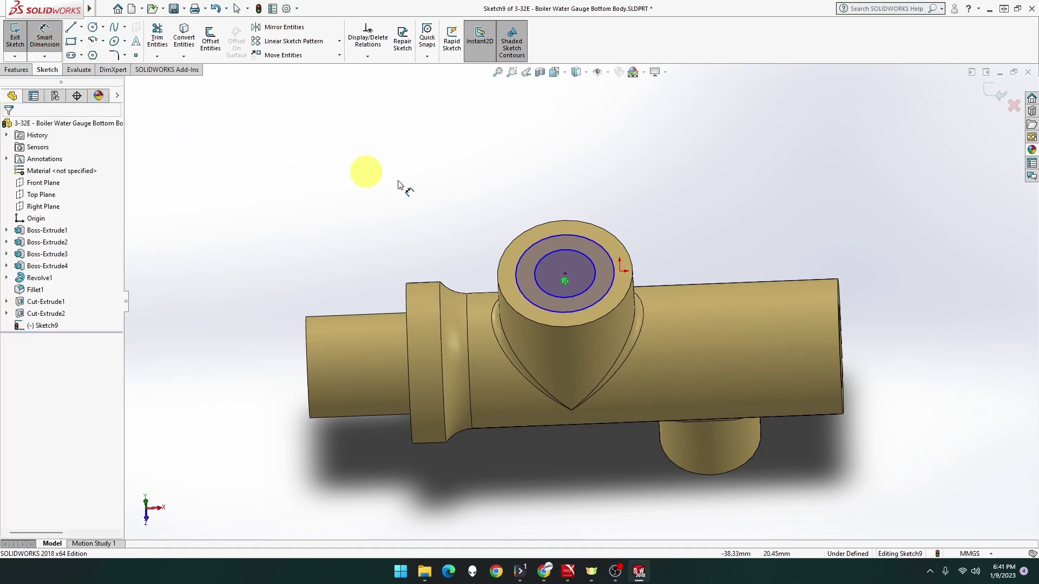
pyautogui.click(590, 247)
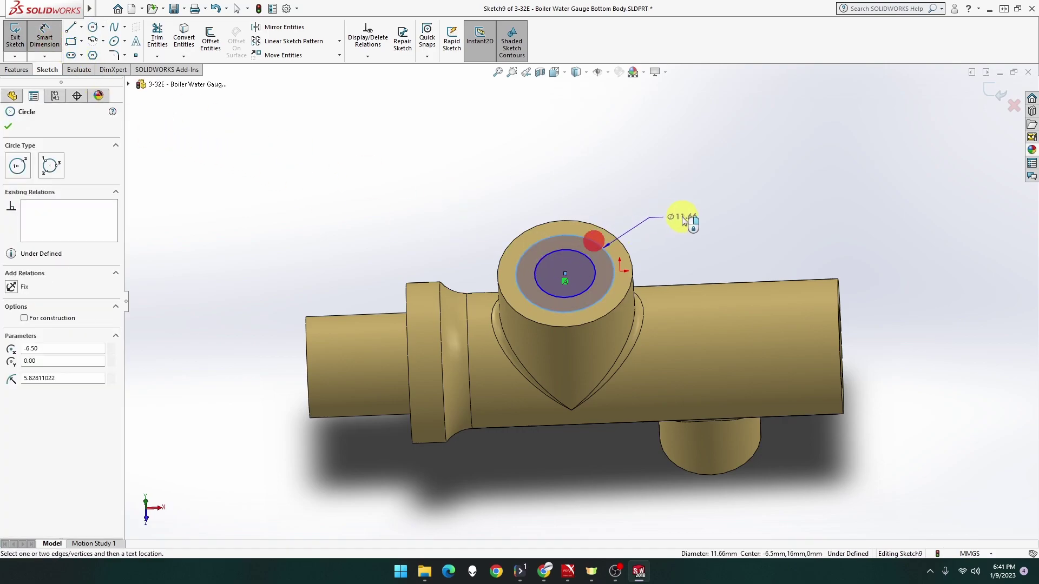
pyautogui.click(707, 210)
pyautogui.write('10')
pyautogui.press('Return')
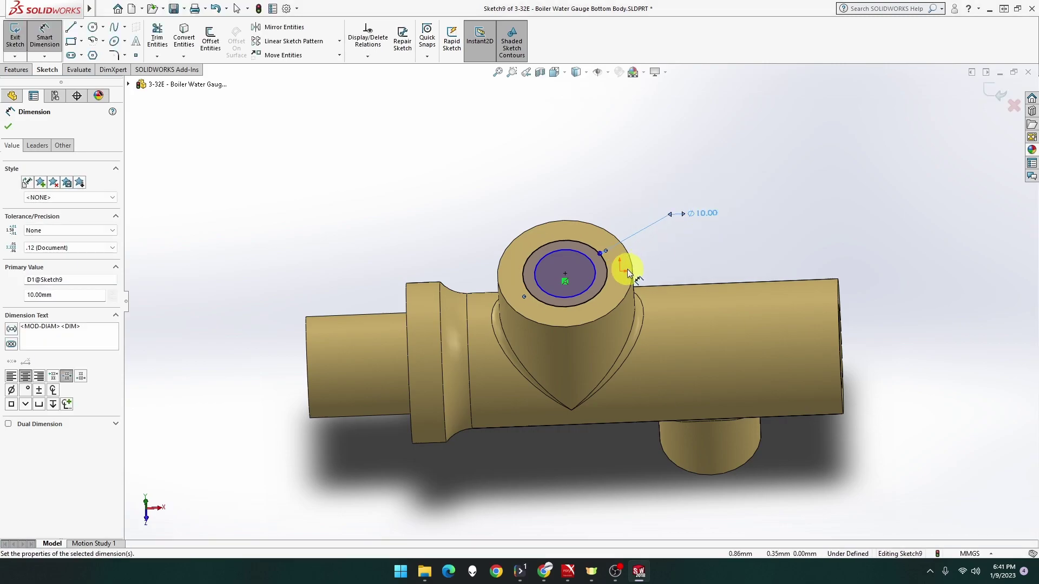
pyautogui.click(594, 268)
pyautogui.click(691, 238)
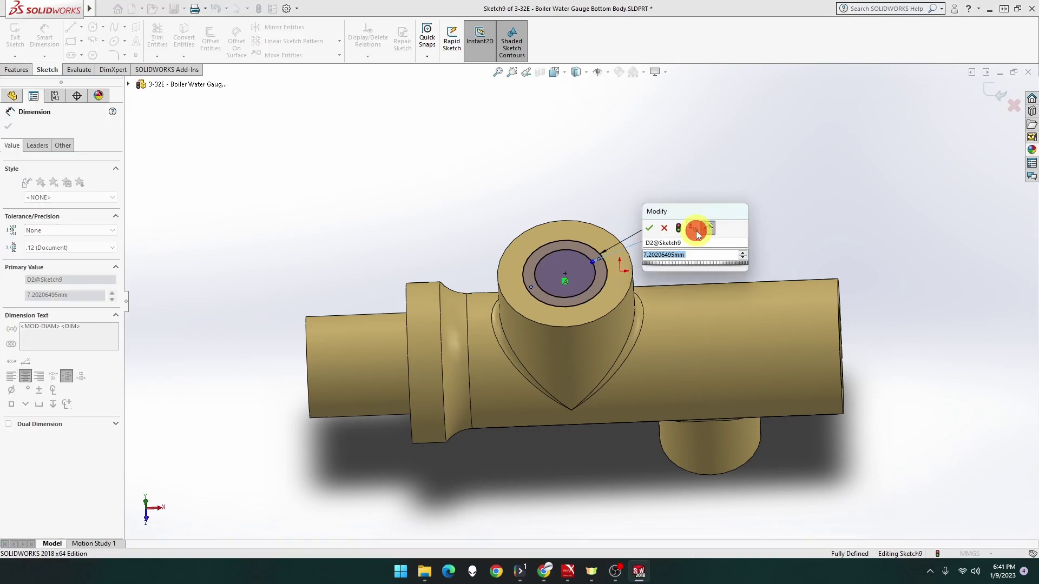
pyautogui.write('8')
pyautogui.press('Return')
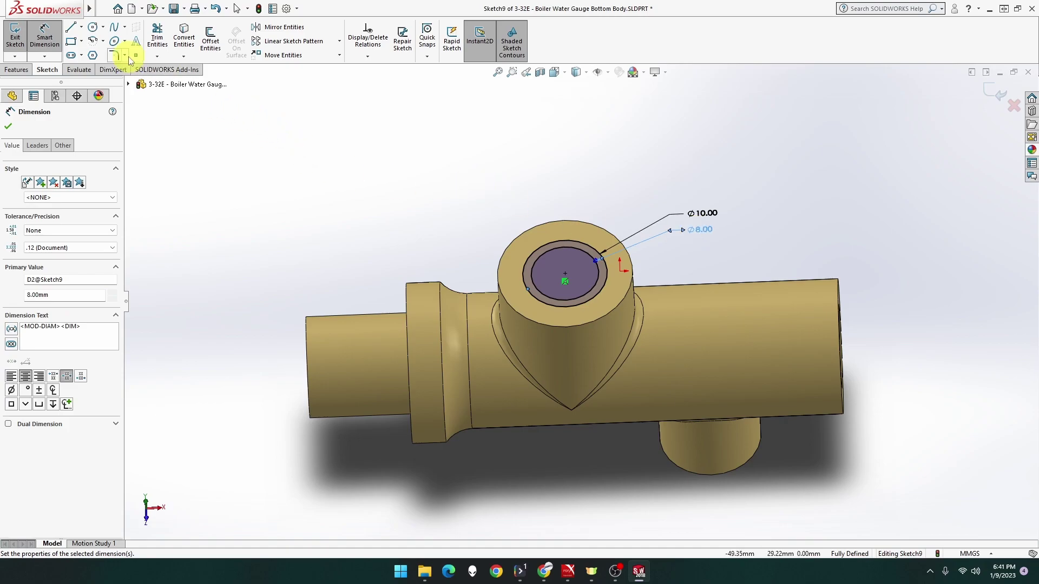
pyautogui.click(17, 69)
pyautogui.click(173, 36)
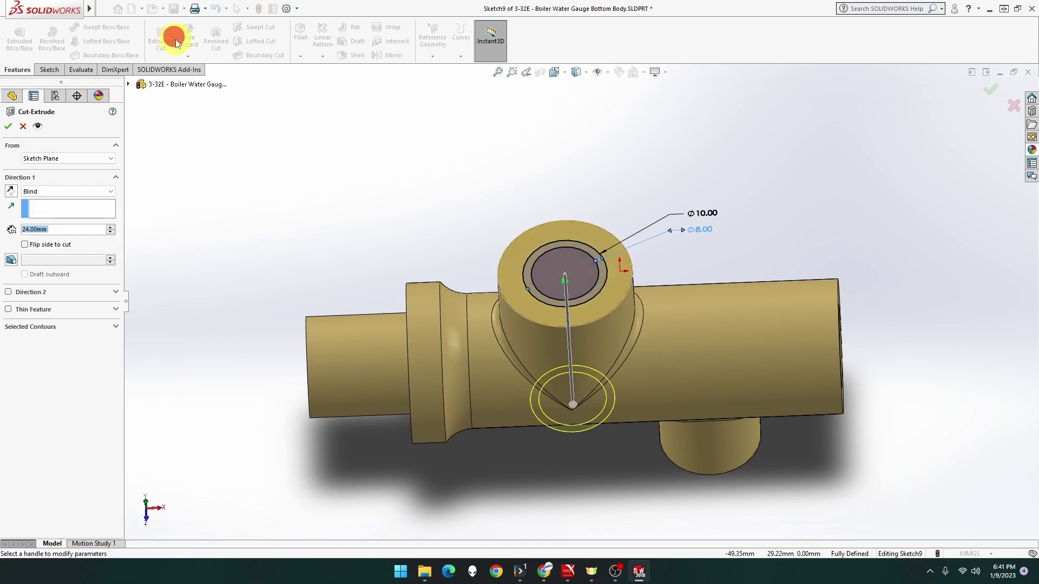
# Cut the ring and inner circle regions Blind, 6 mm deep, into the top boss
pyautogui.click(547, 246)
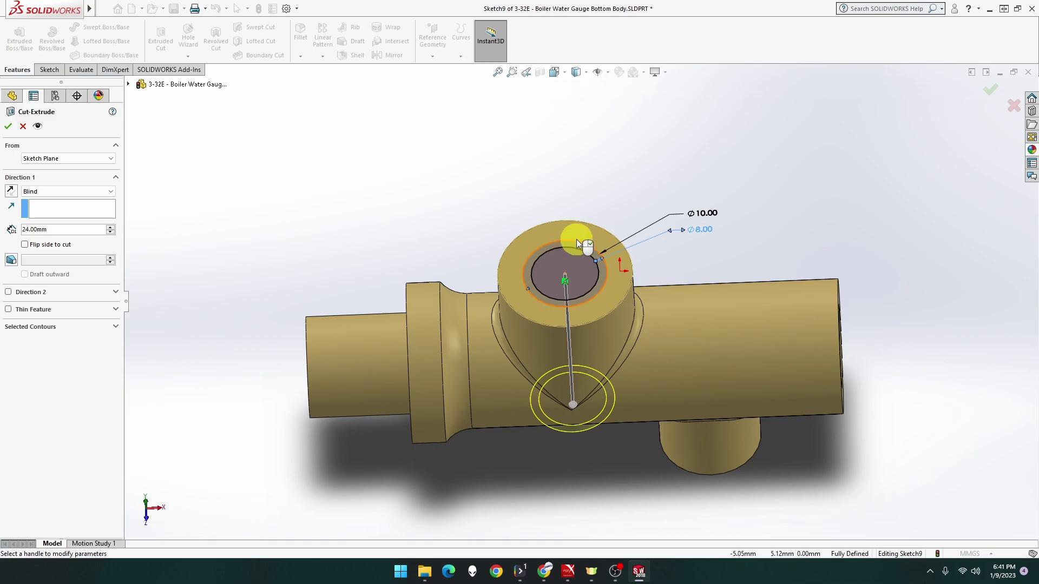
pyautogui.click(574, 247)
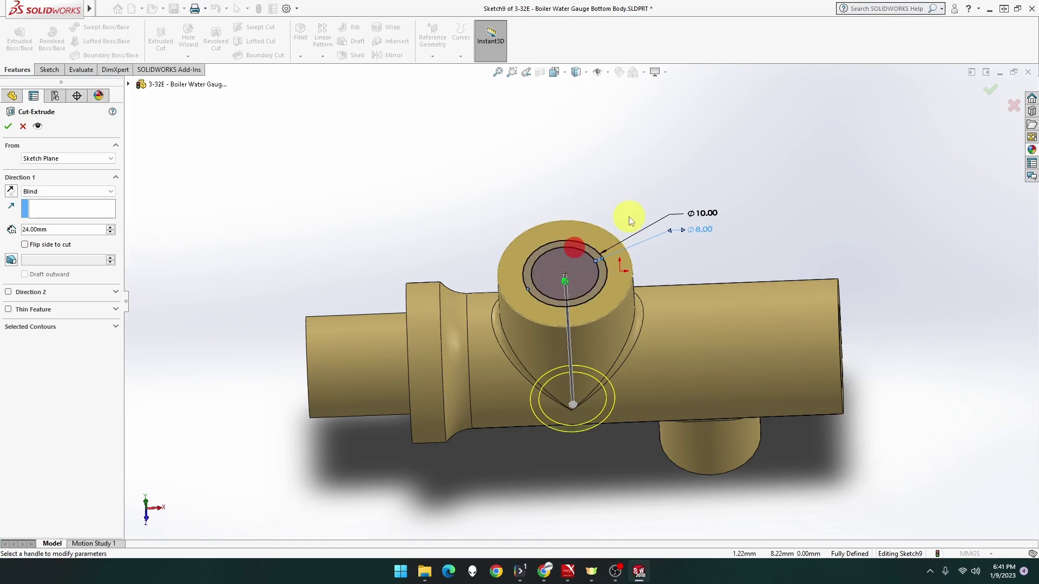
pyautogui.click(583, 250)
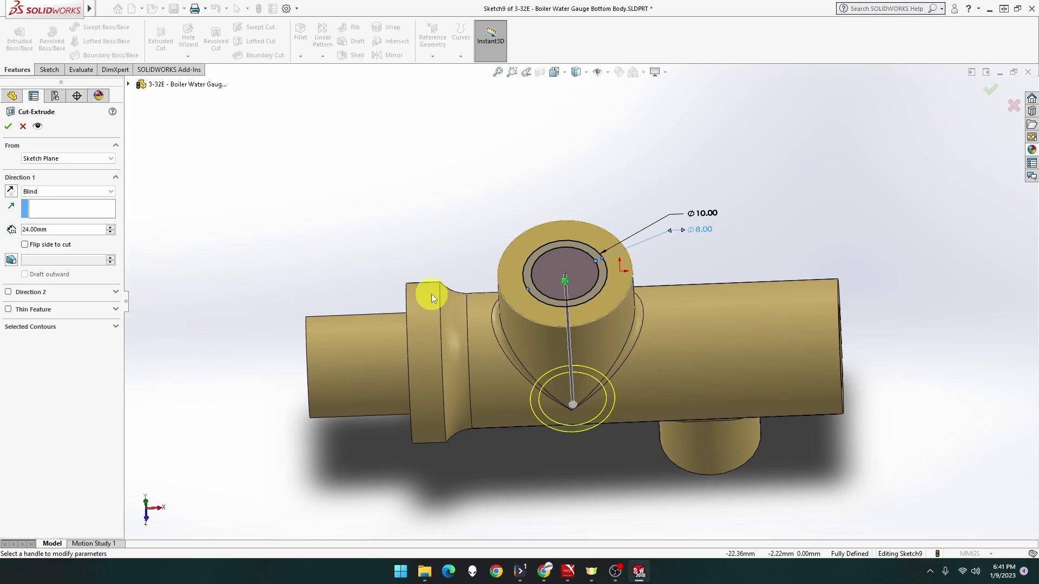
pyautogui.moveTo(434, 295); pyautogui.dragTo(441, 169, button='middle')
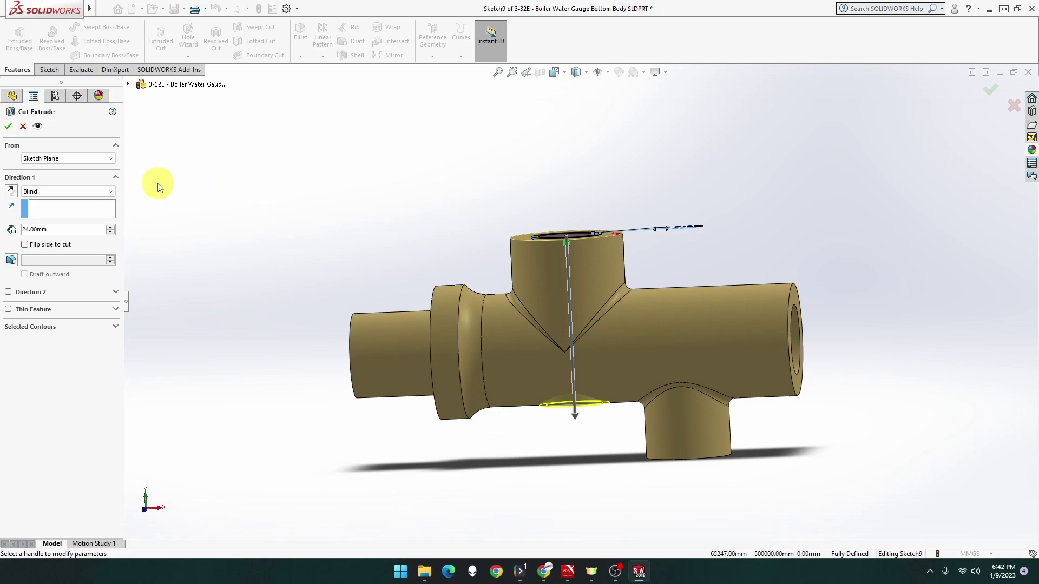
pyautogui.click(63, 192)
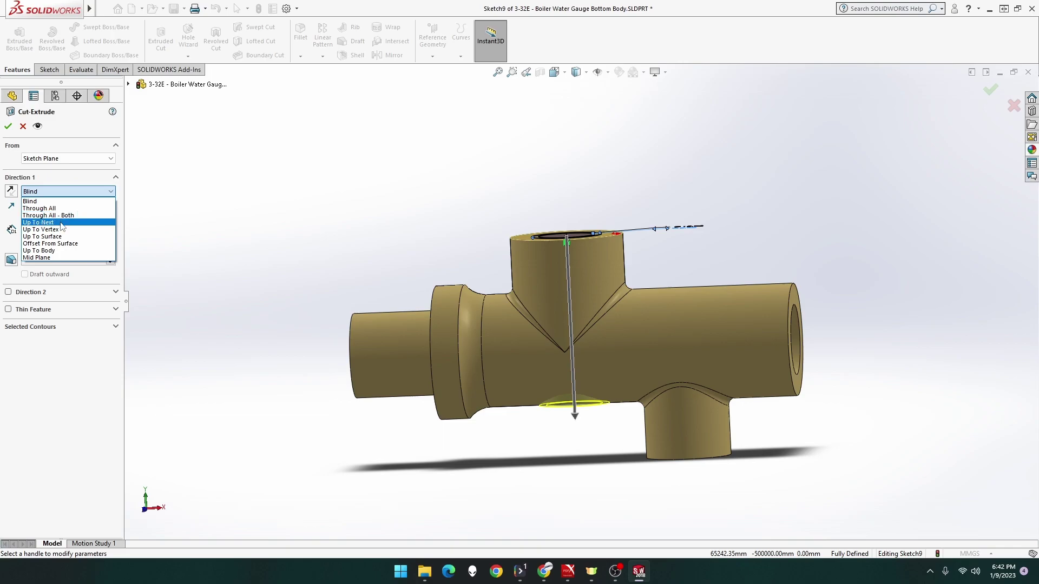
pyautogui.click(209, 204)
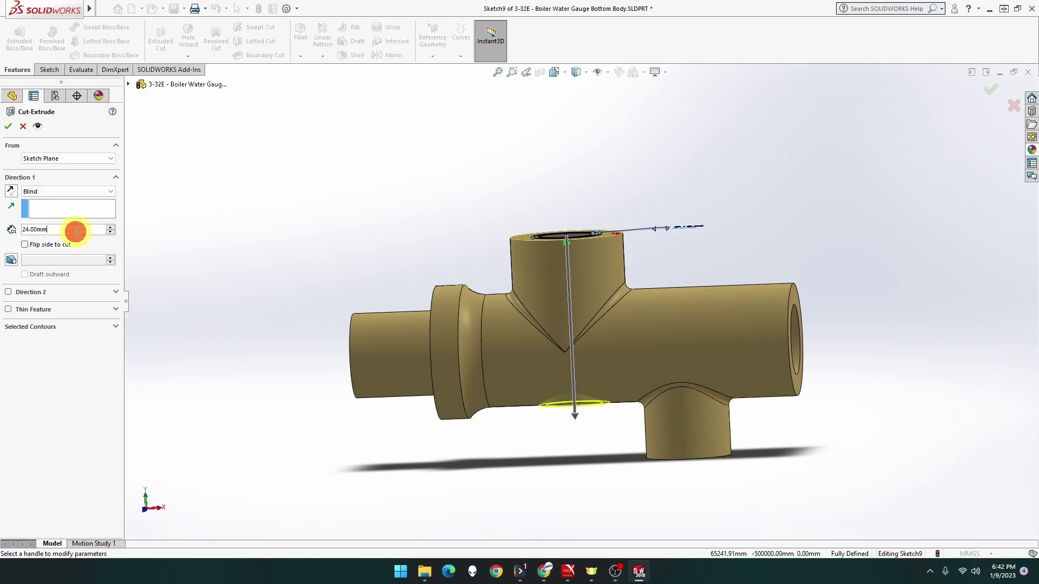
pyautogui.doubleClick(76, 231)
pyautogui.write('6')
pyautogui.press('Return')
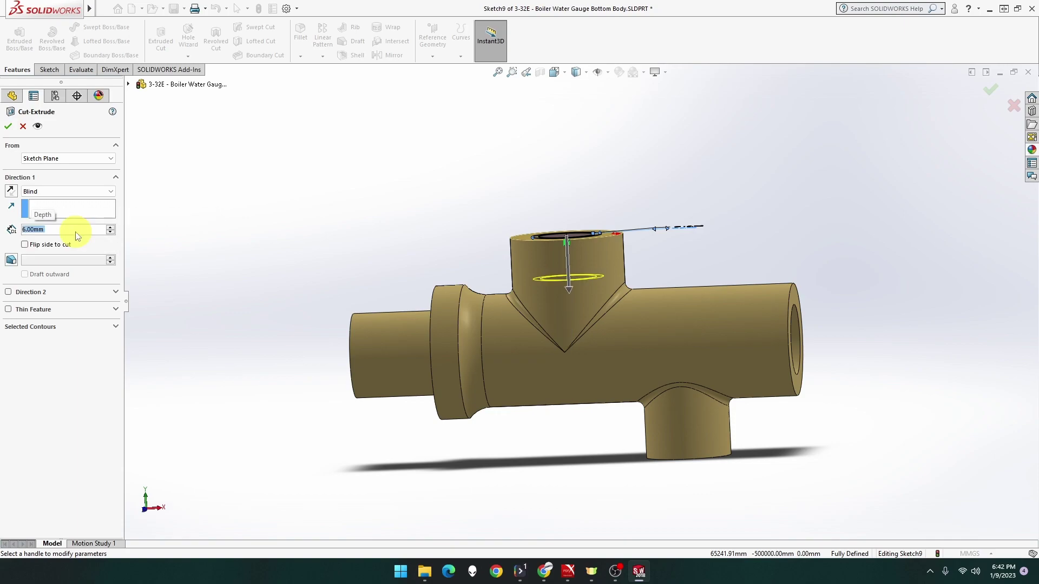
pyautogui.moveTo(215, 260); pyautogui.dragTo(229, 241, button='middle')
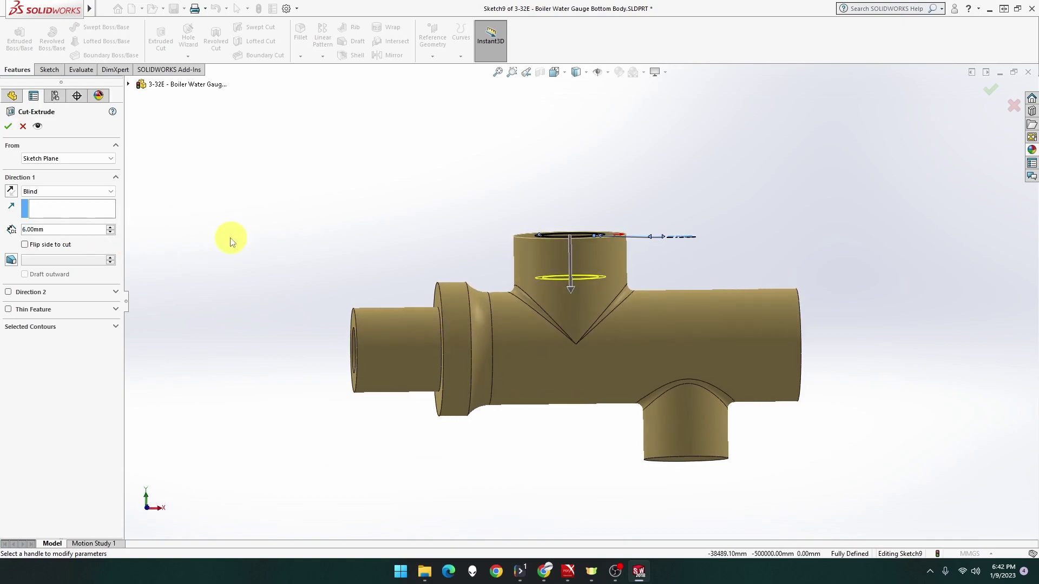
pyautogui.click(8, 126)
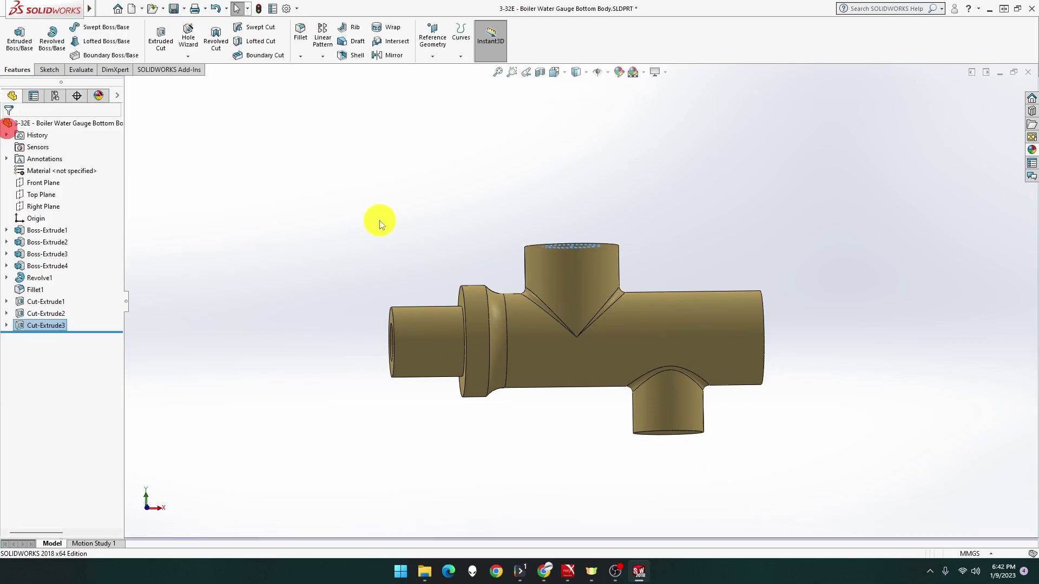
# Zoom in and inspect the ring-shaped recess in the top boss
pyautogui.moveTo(416, 216)
pyautogui.mouseDown(button='middle')
pyautogui.moveTo(551, 330)
pyautogui.moveTo(603, 326)
pyautogui.moveTo(584, 278)
pyautogui.mouseUp(button='middle')
pyautogui.scroll(4, 602, 326)
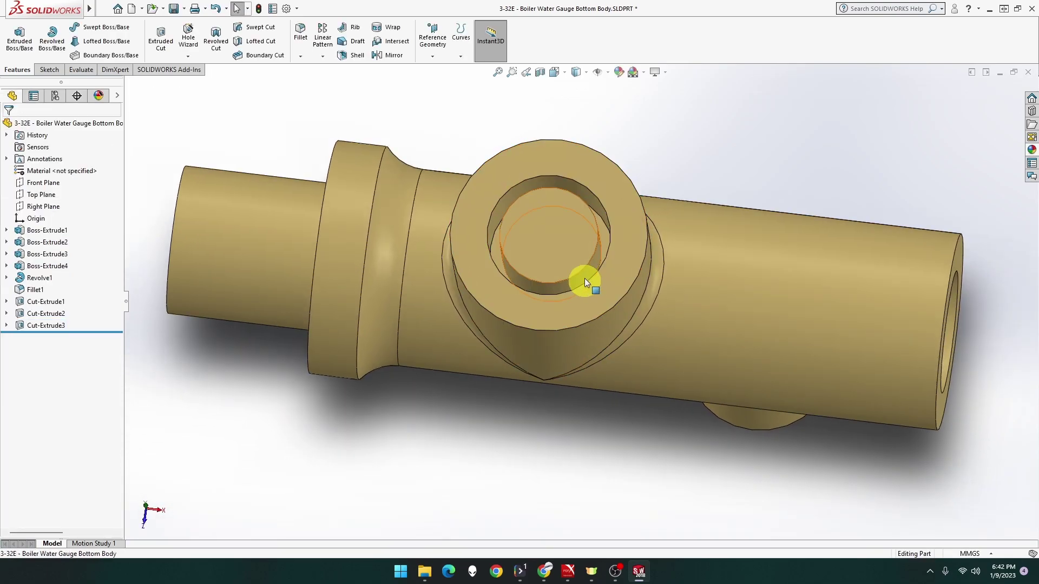
pyautogui.scroll(1, 584, 273)
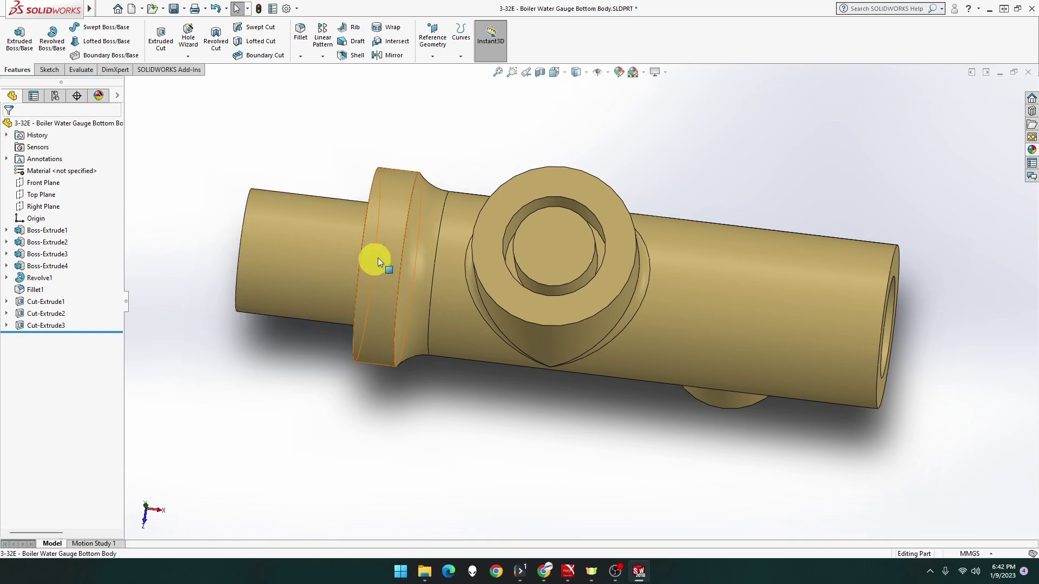
pyautogui.click(549, 247)
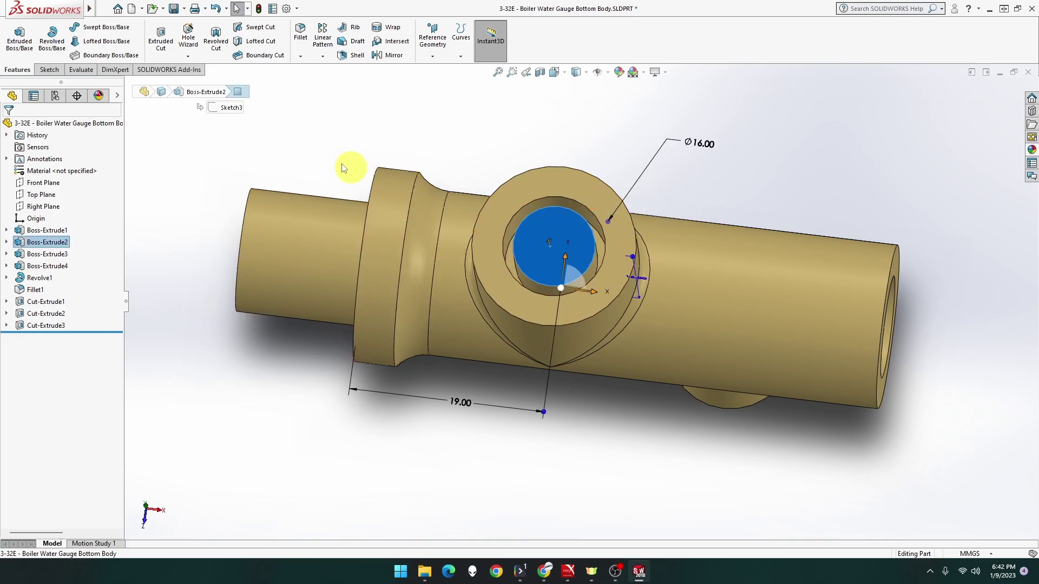
pyautogui.click(267, 136)
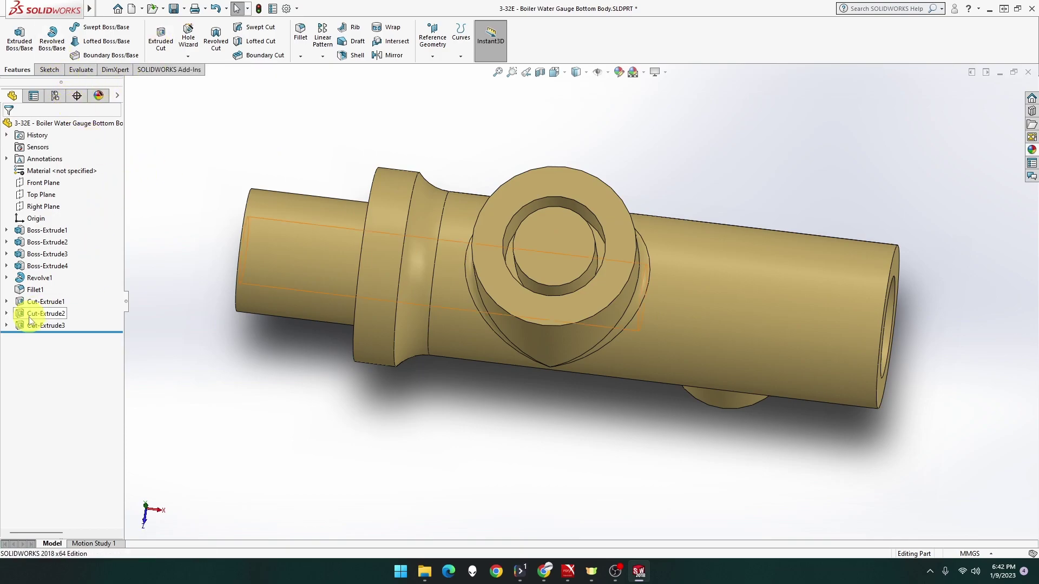
# Expand Cut-Extrude3 and select its sketch, cancelling a stray extruded cut
pyautogui.click(43, 326)
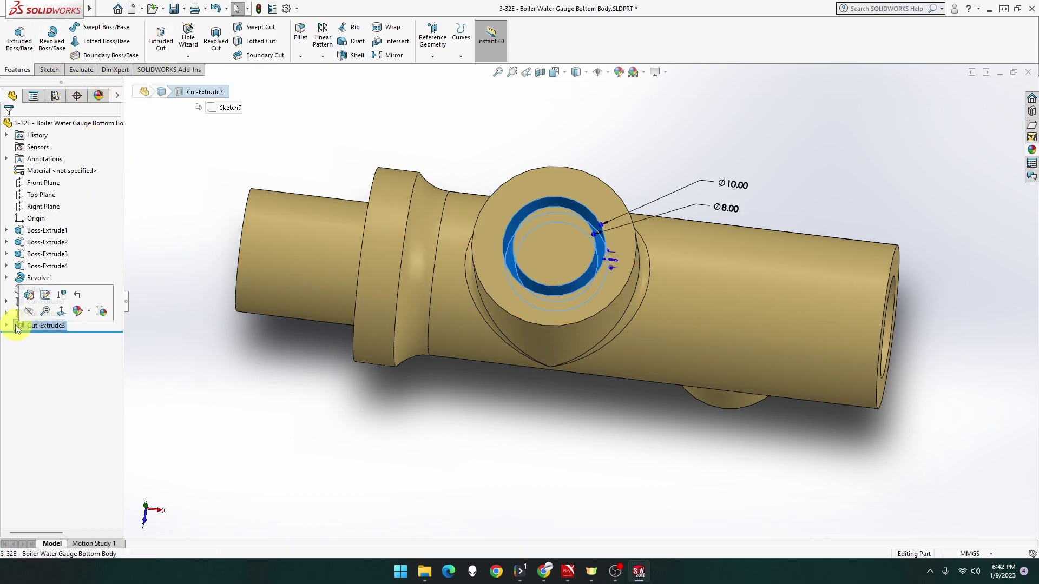
pyautogui.click(6, 325)
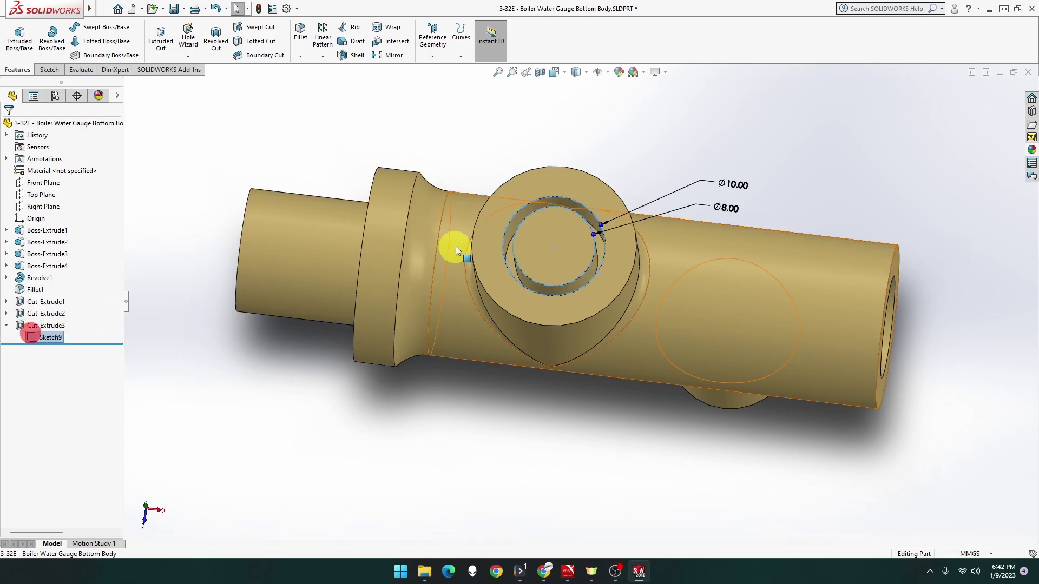
pyautogui.click(521, 271)
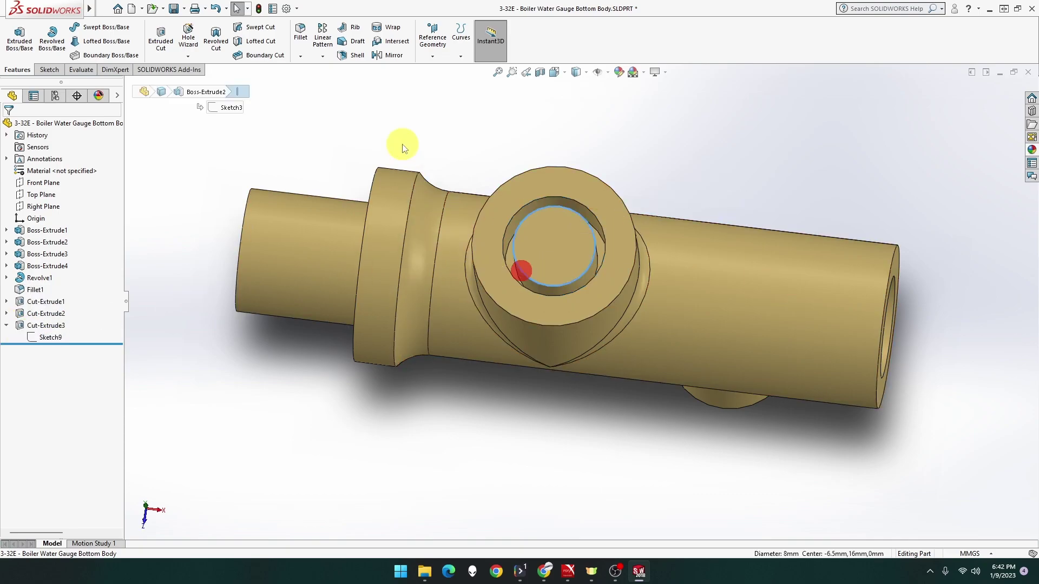
pyautogui.click(162, 42)
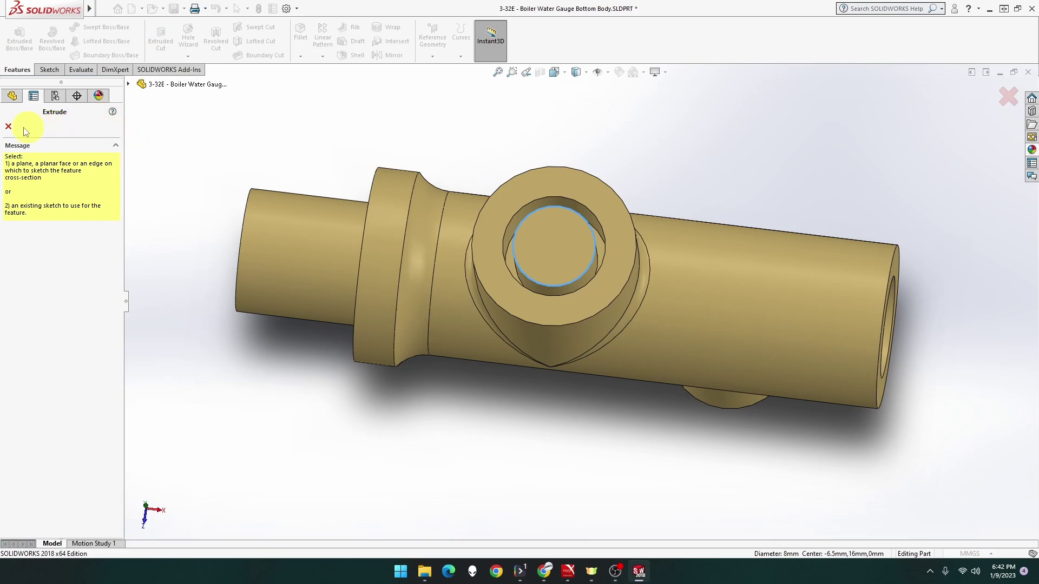
pyautogui.click(9, 129)
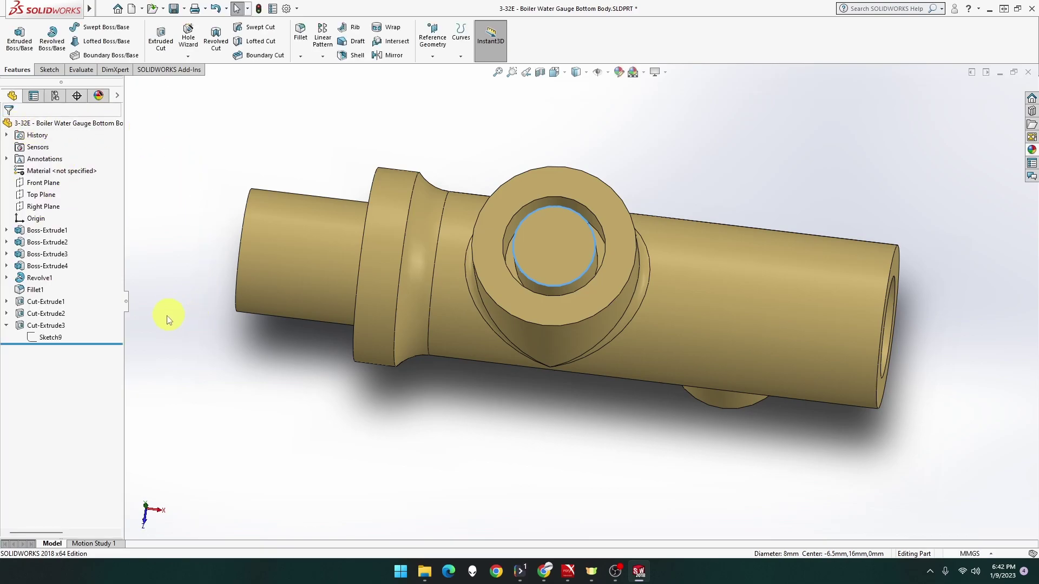
pyautogui.click(33, 338)
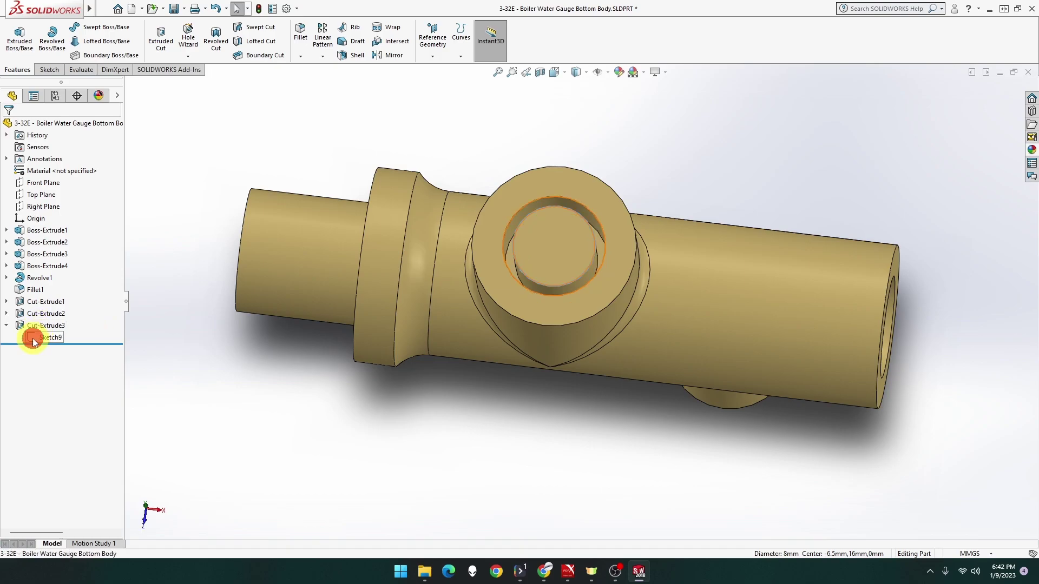
# Delete the Ø8 circle from Sketch9 so Cut-Extrude3 becomes a plain Ø10 hole
pyautogui.click(43, 307)
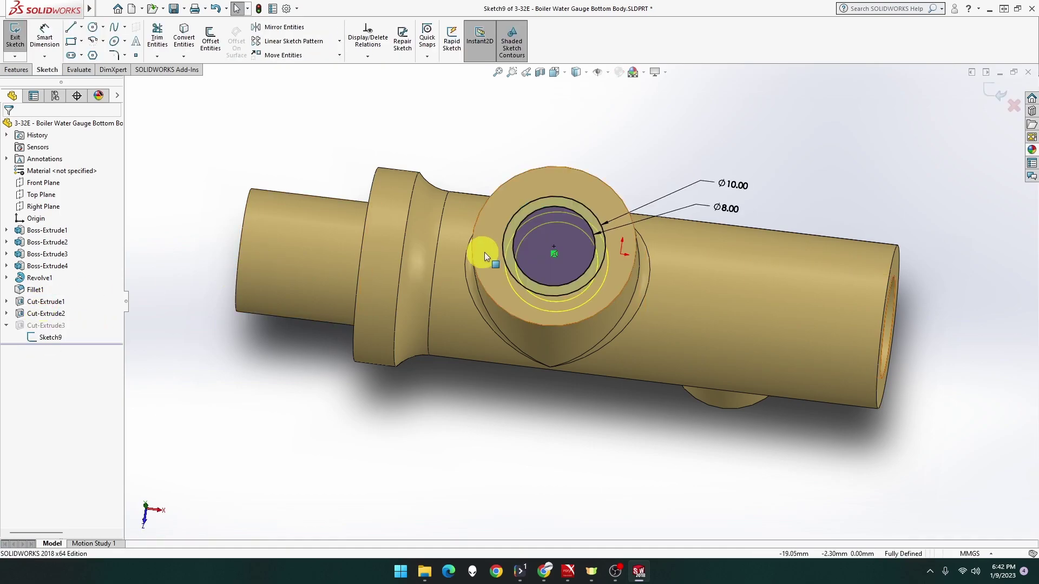
pyautogui.click(514, 253)
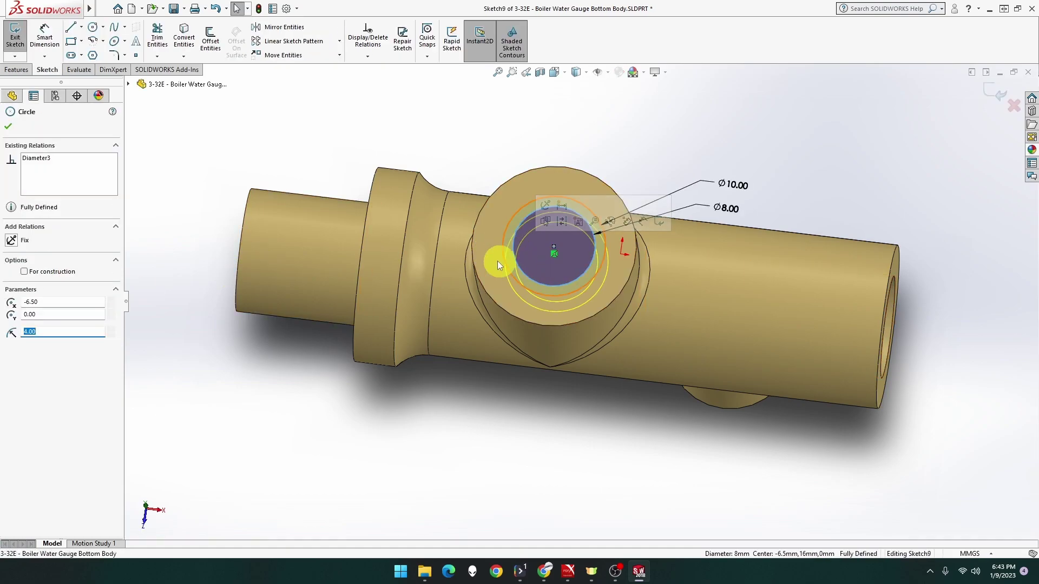
pyautogui.click(9, 127)
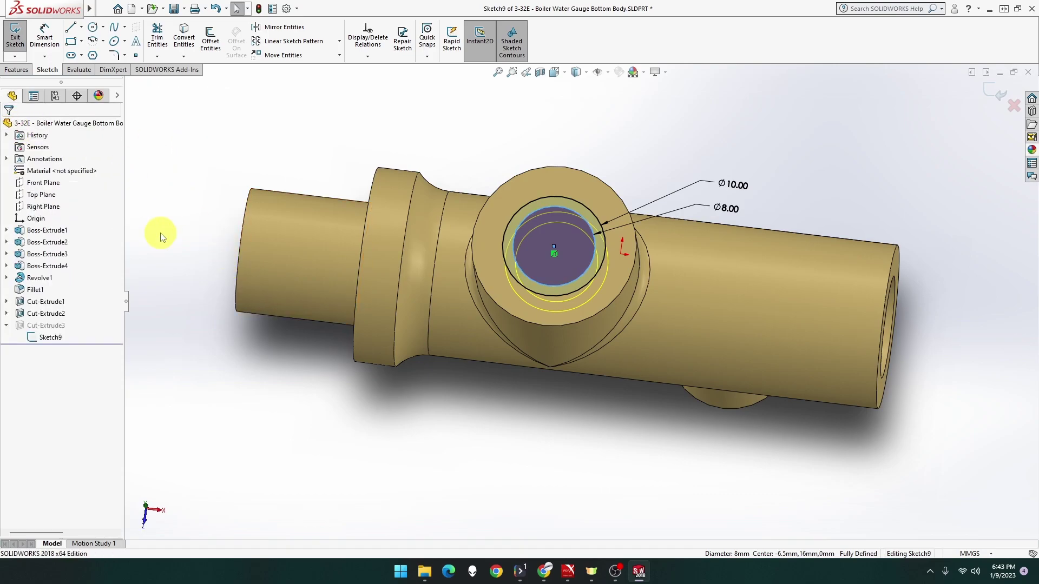
pyautogui.press('Delete')
pyautogui.click(459, 287)
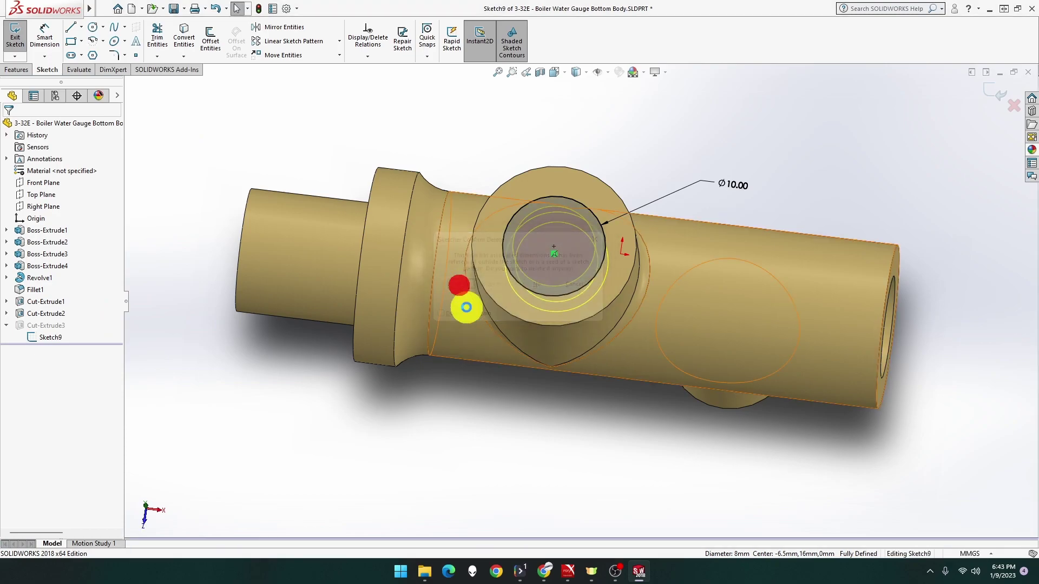
pyautogui.click(15, 35)
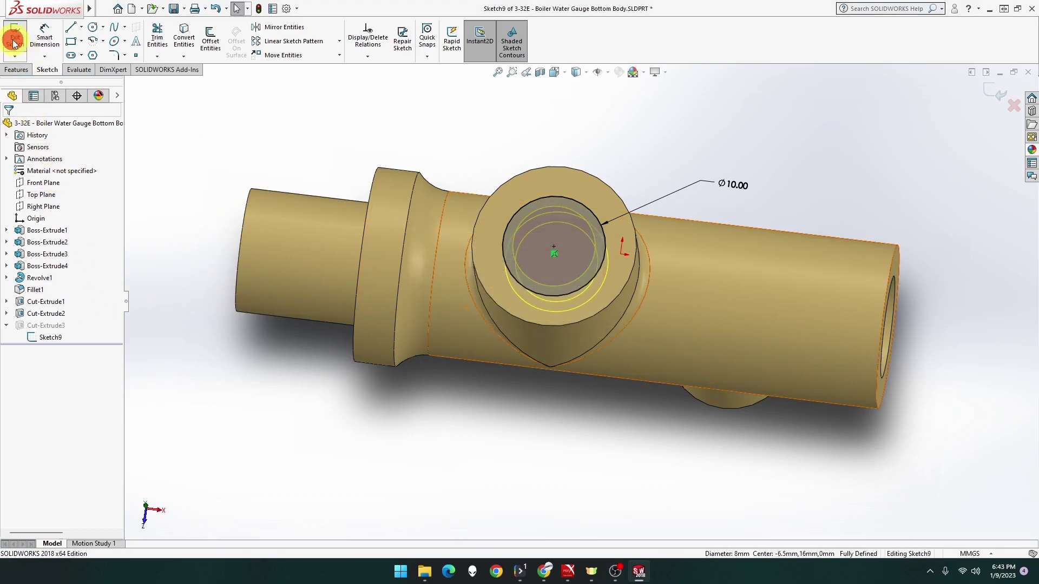
pyautogui.moveTo(195, 144); pyautogui.dragTo(249, 145, button='middle')
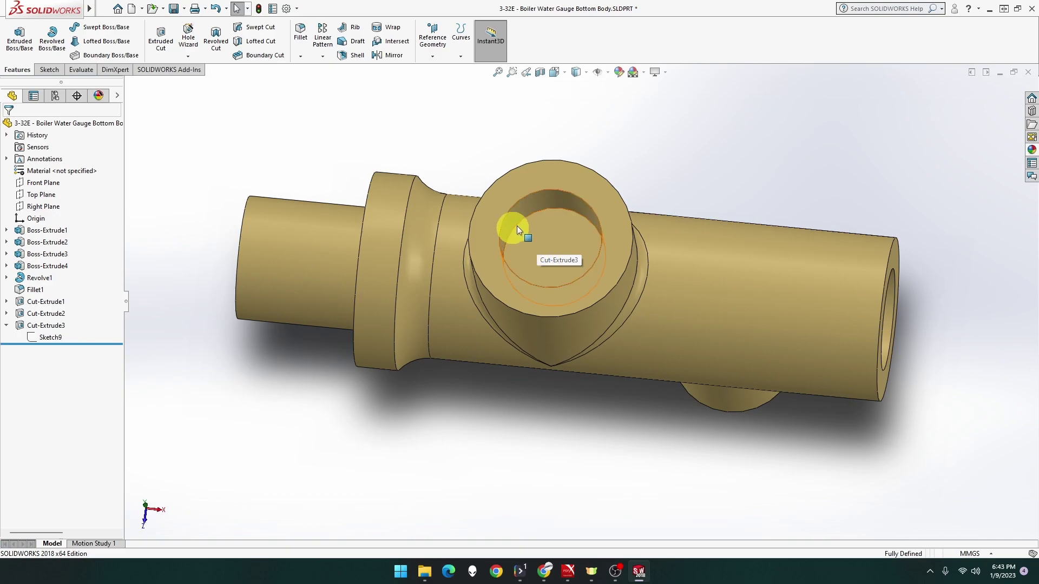
pyautogui.rightClick(552, 254)
pyautogui.click(605, 241)
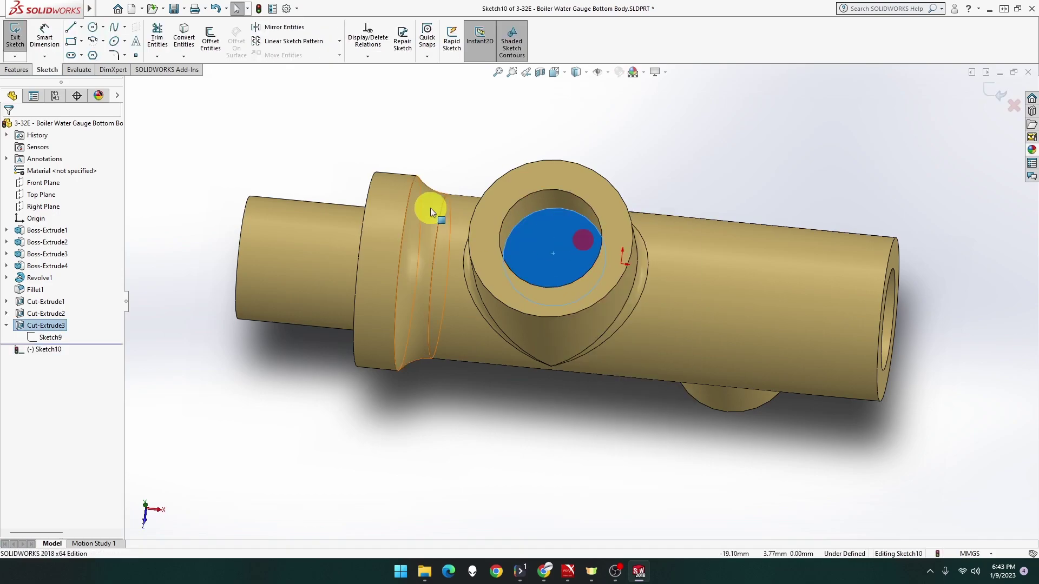
pyautogui.click(93, 27)
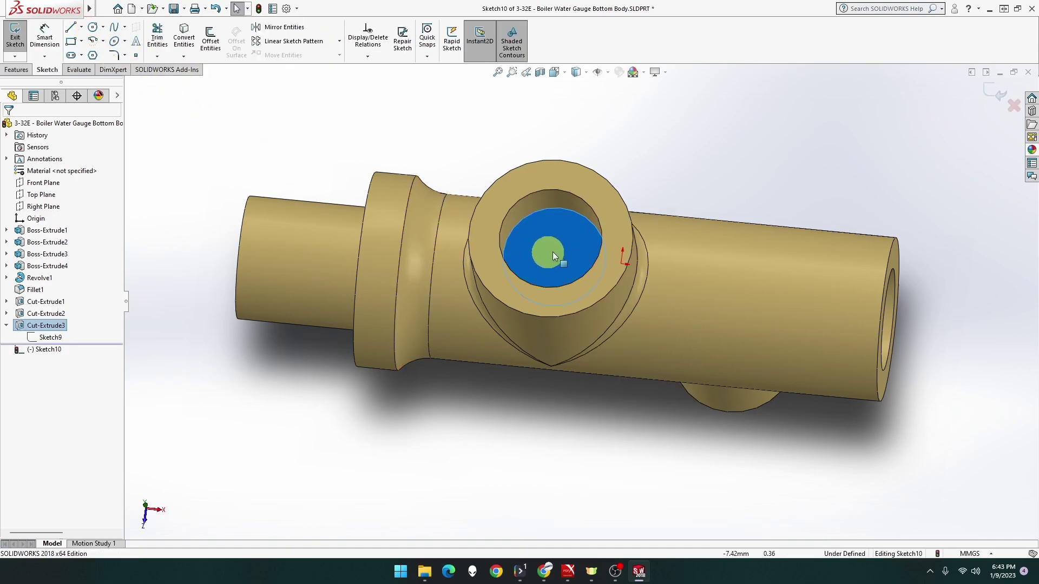
pyautogui.click(586, 219)
pyautogui.moveTo(587, 228); pyautogui.dragTo(580, 259, button='middle')
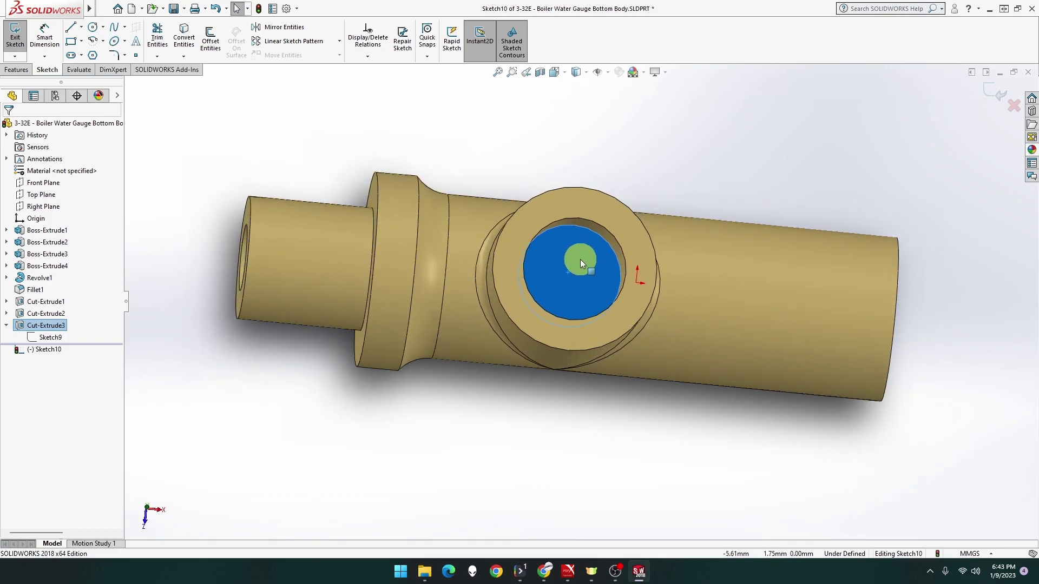
pyautogui.click(574, 274)
pyautogui.moveTo(596, 273); pyautogui.dragTo(572, 286, button='middle')
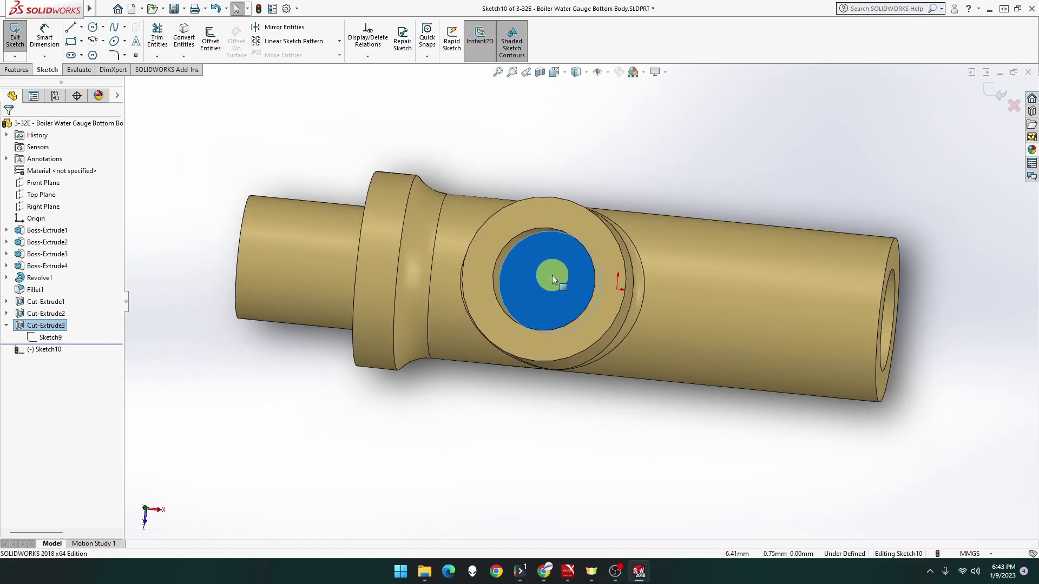
pyautogui.moveTo(552, 275); pyautogui.dragTo(573, 248, button='middle')
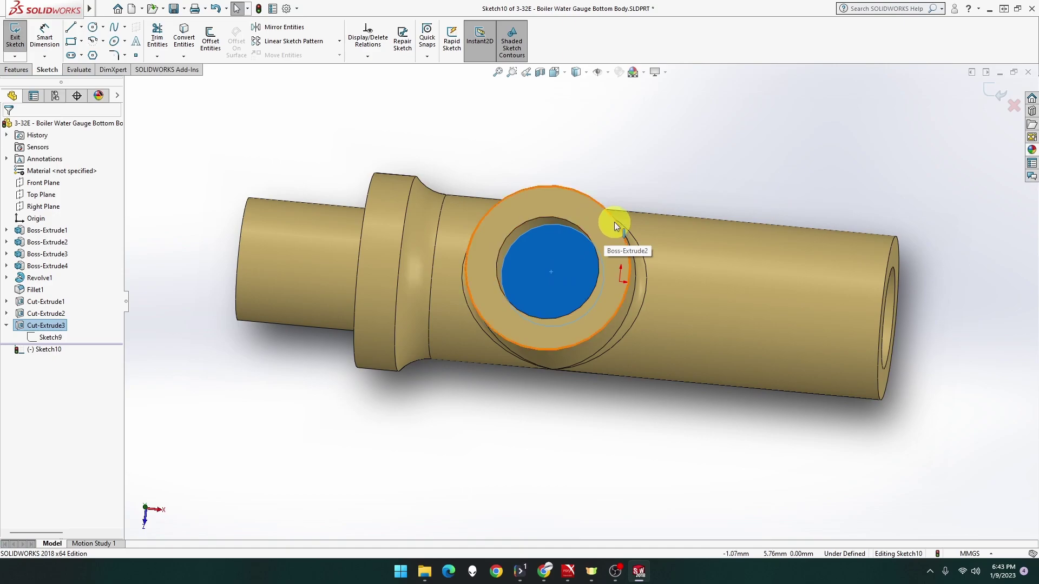
pyautogui.click(544, 275)
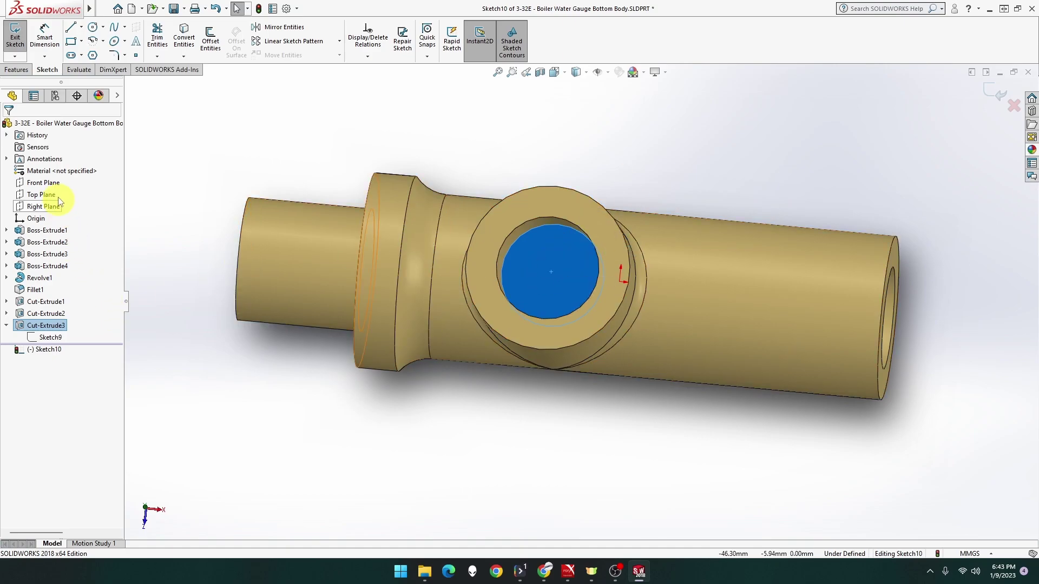
pyautogui.click(15, 37)
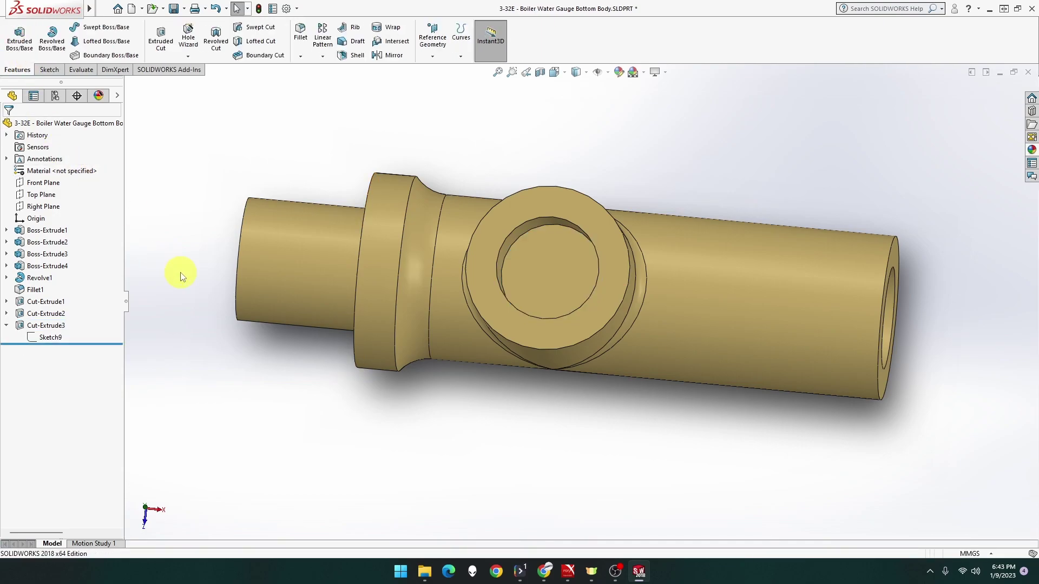
pyautogui.click(7, 325)
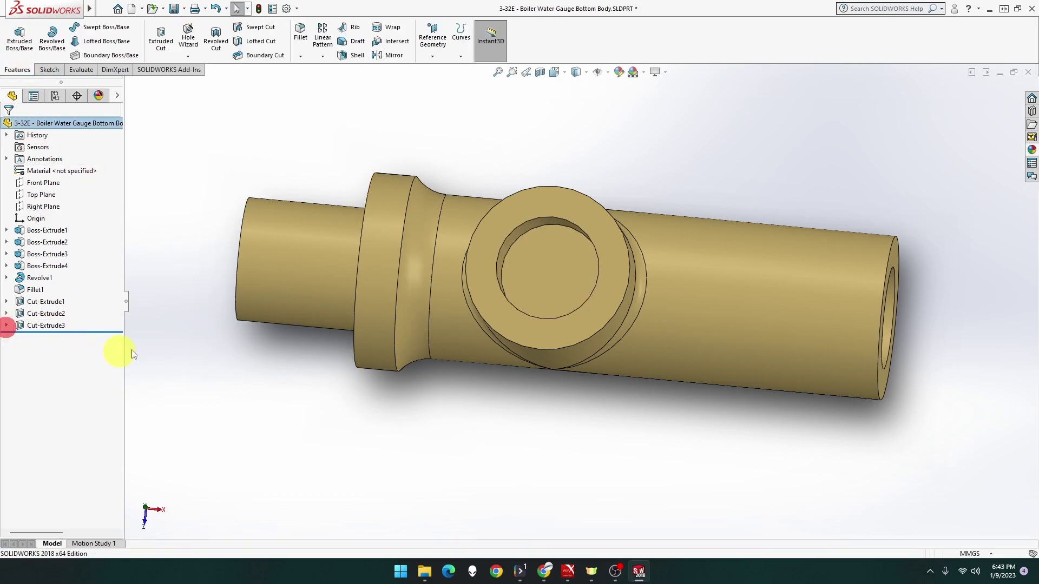
pyautogui.click(162, 324)
# Start a sketch on the top hole's floor and draw a circle from its centre
pyautogui.click(529, 271)
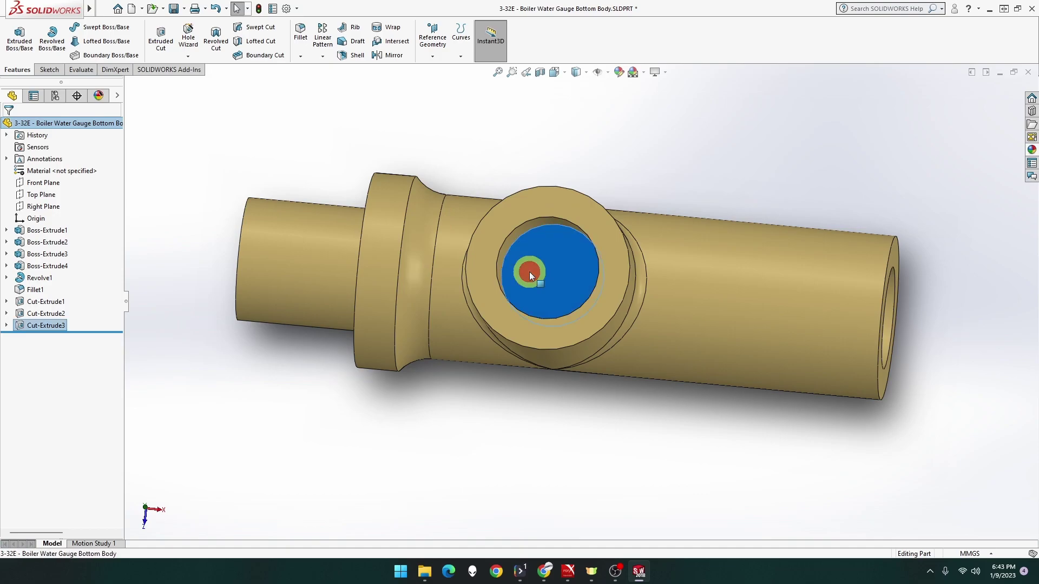
pyautogui.rightClick(529, 271)
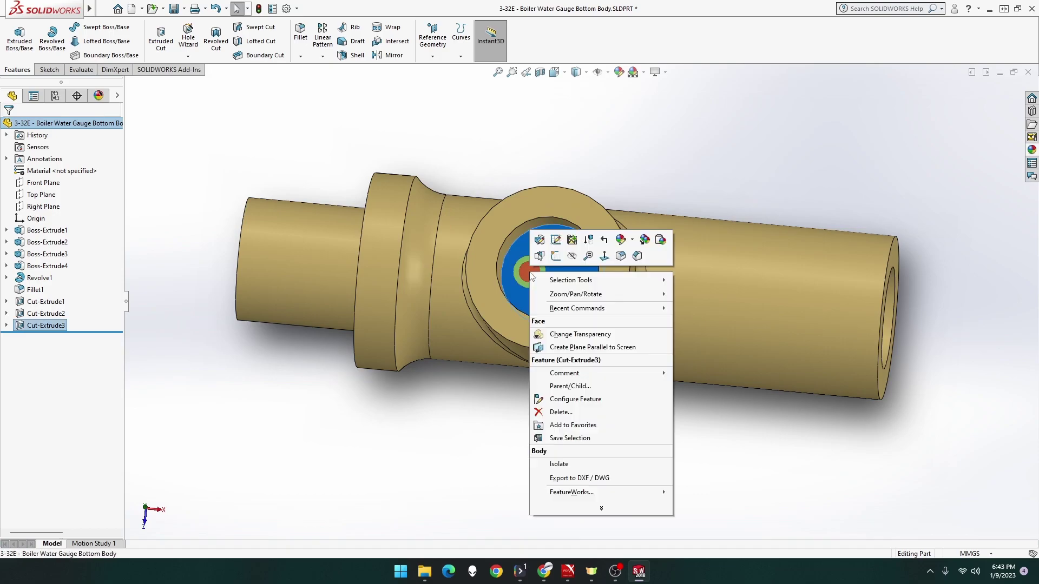
pyautogui.click(554, 259)
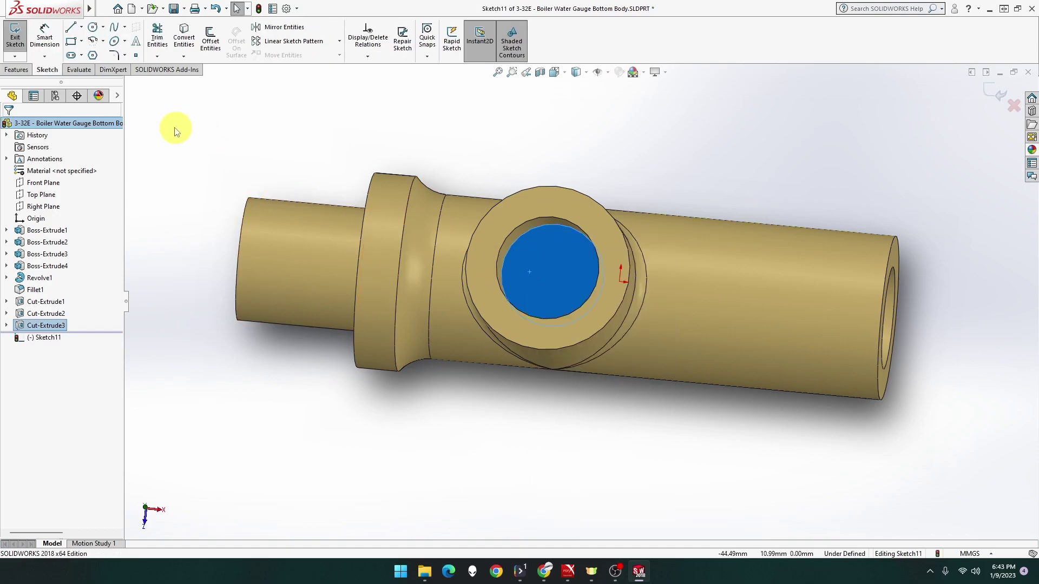
pyautogui.click(93, 27)
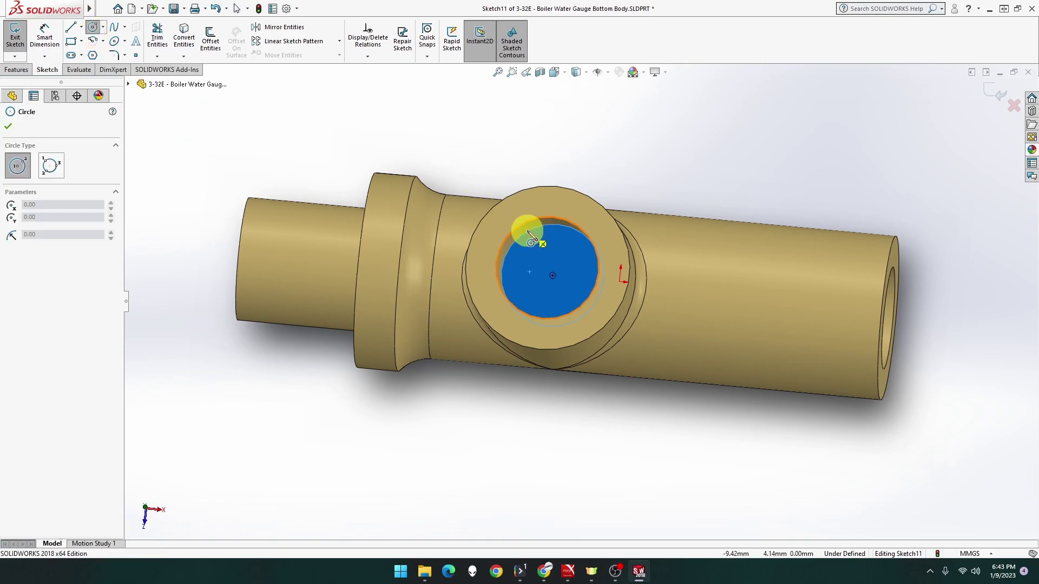
pyautogui.click(545, 269)
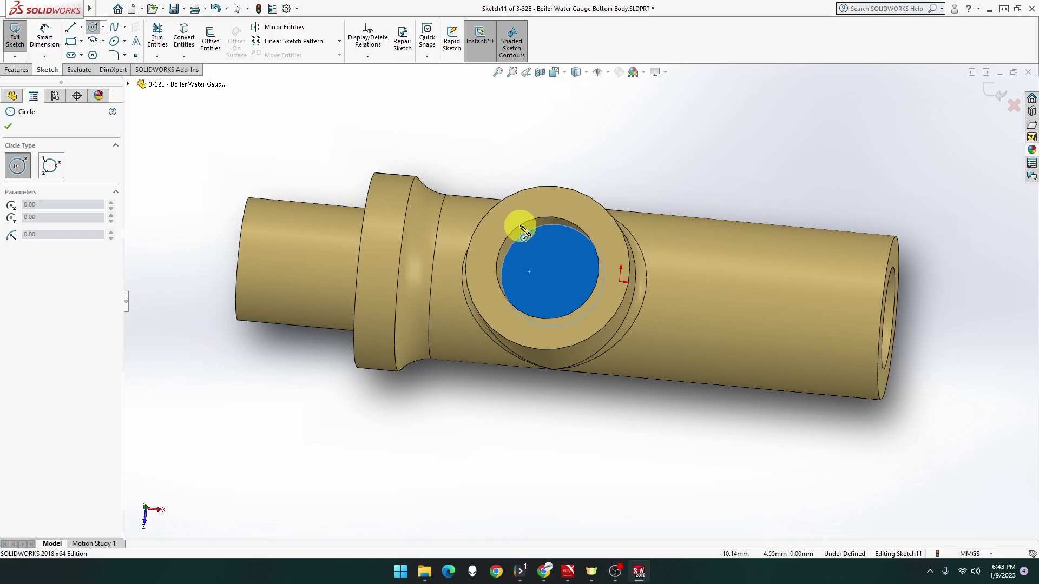
pyautogui.click(552, 276)
pyautogui.click(583, 295)
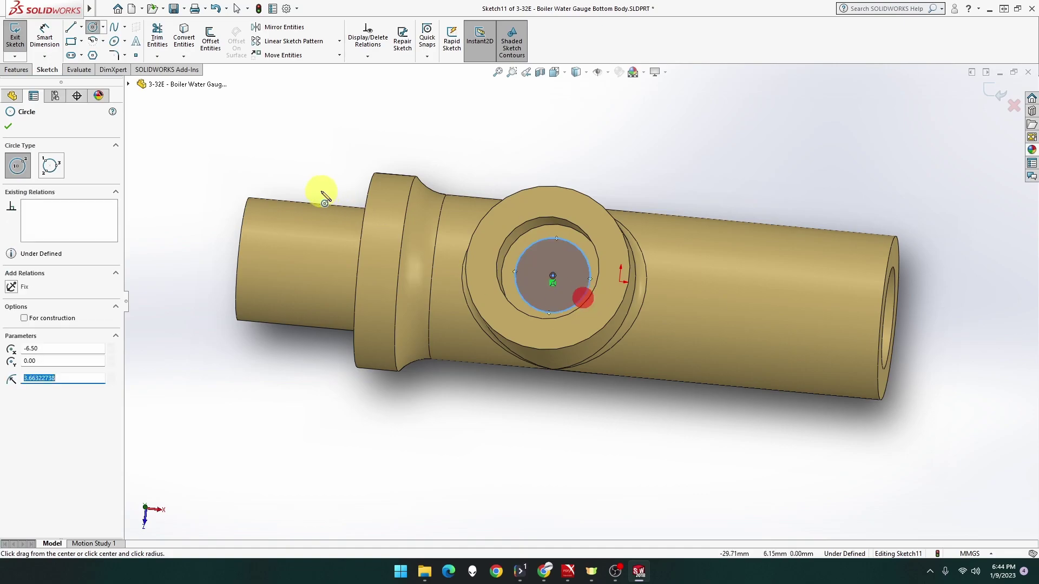
# Dimension the circle to an 8 mm diameter
pyautogui.click(44, 38)
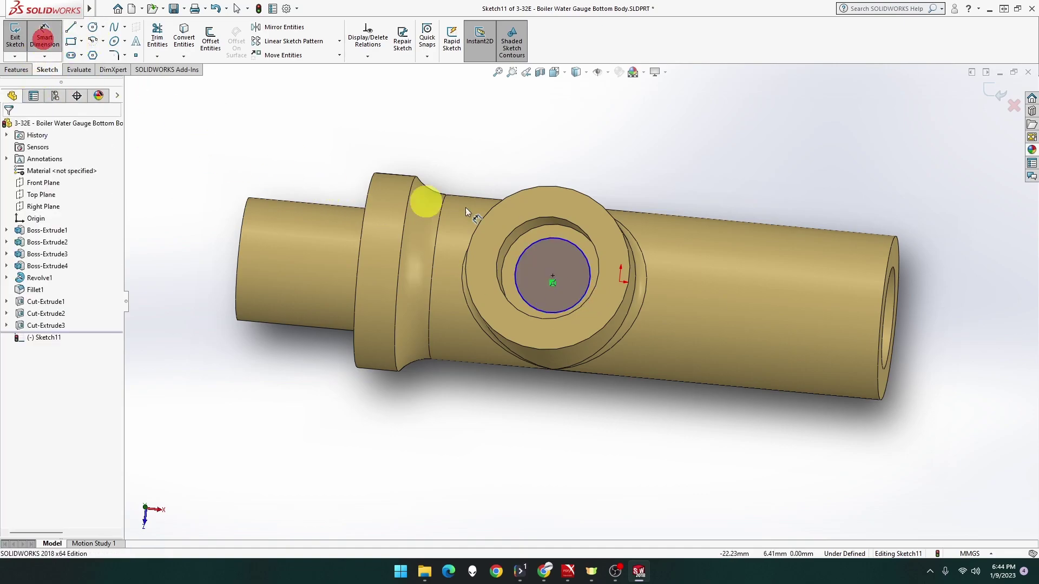
pyautogui.click(553, 237)
pyautogui.click(672, 170)
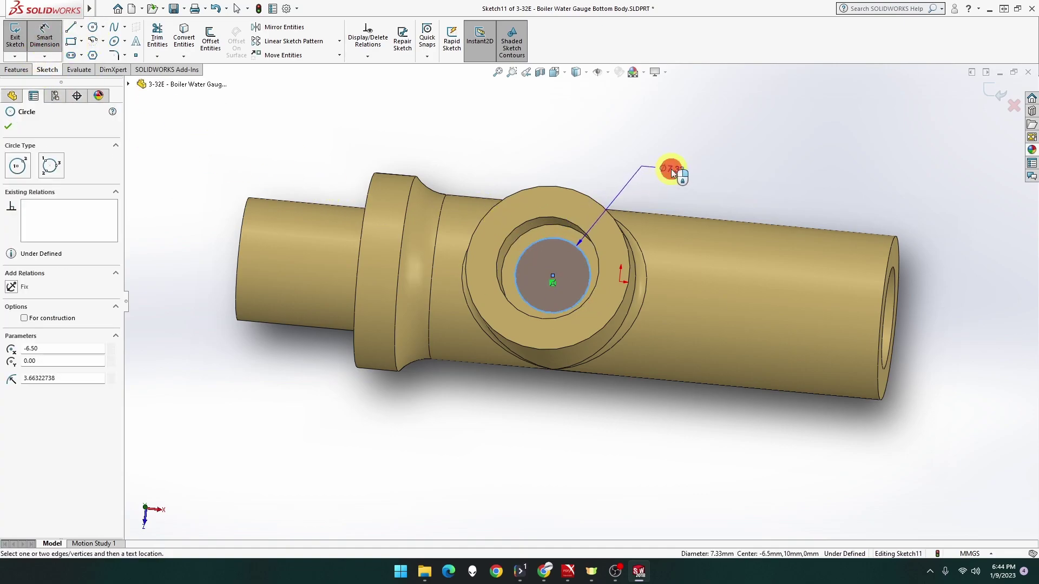
pyautogui.write('8')
pyautogui.click(624, 166)
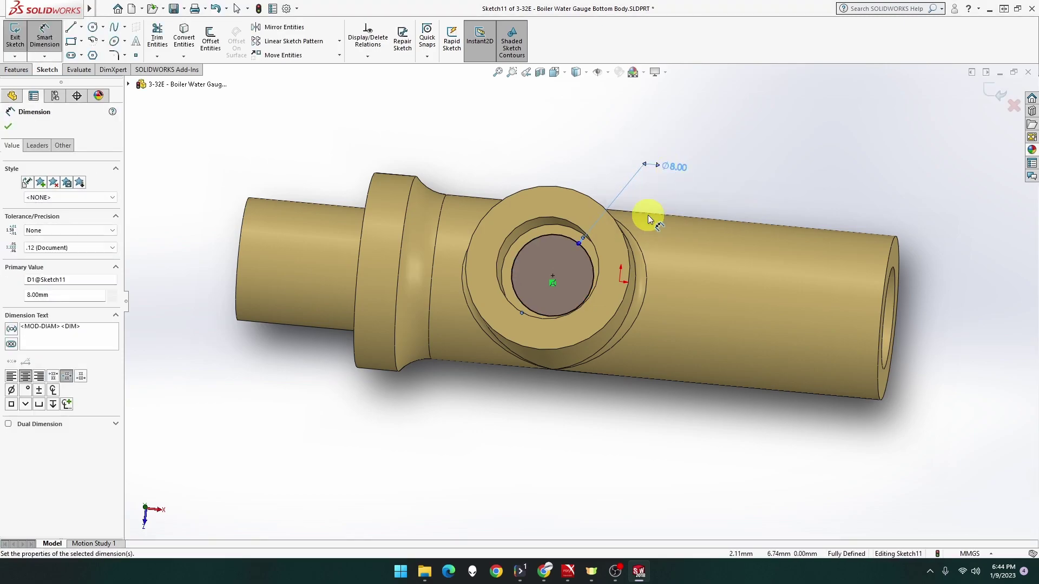
pyautogui.moveTo(592, 370)
pyautogui.mouseDown(button='middle')
pyautogui.moveTo(587, 285)
pyautogui.moveTo(591, 314)
pyautogui.mouseUp(button='middle')
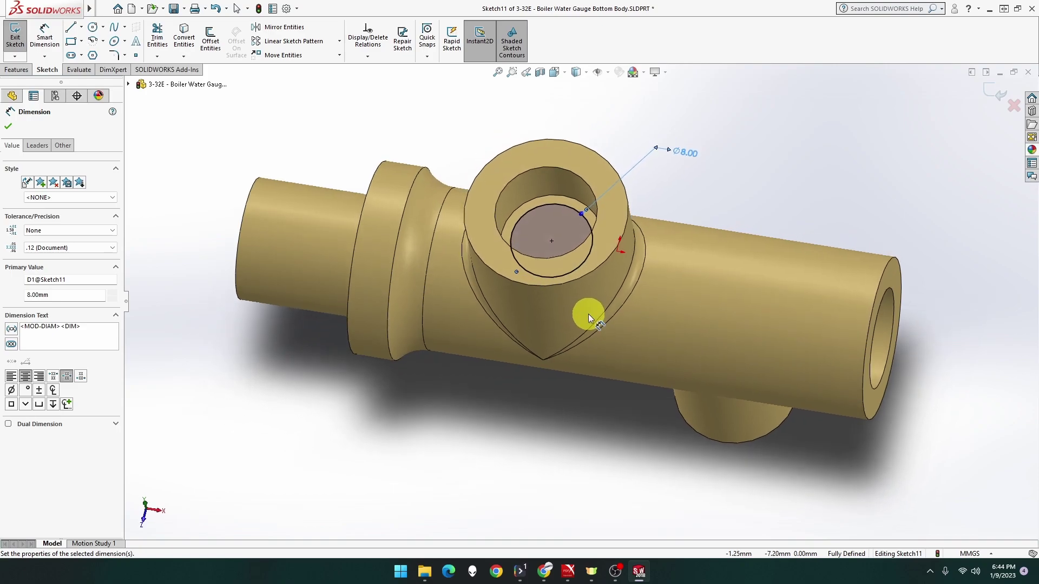
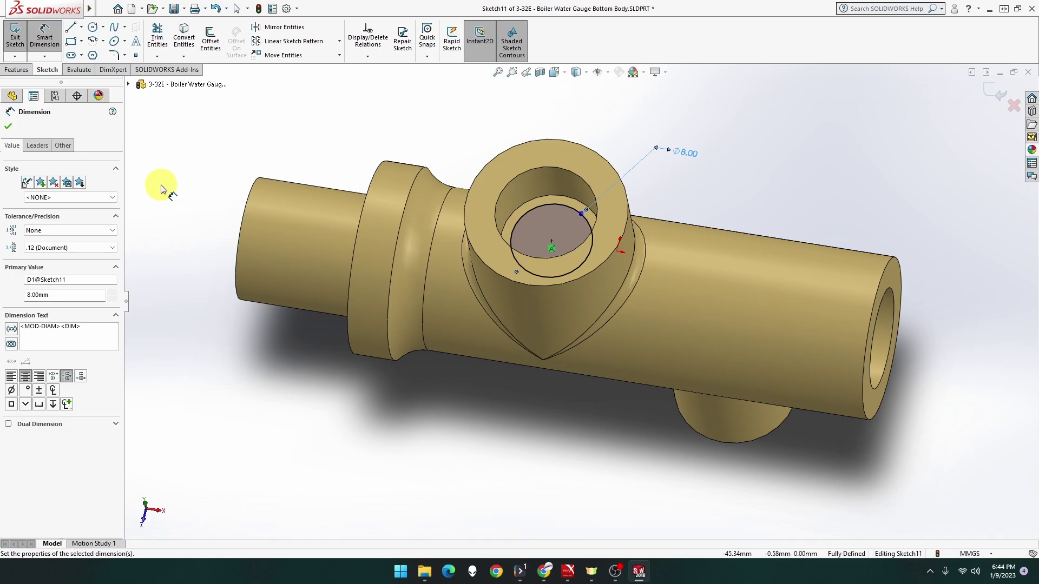
# Extrude-cut the 8 mm circle with Up To Surface, ending at the inner bore face
pyautogui.click(18, 68)
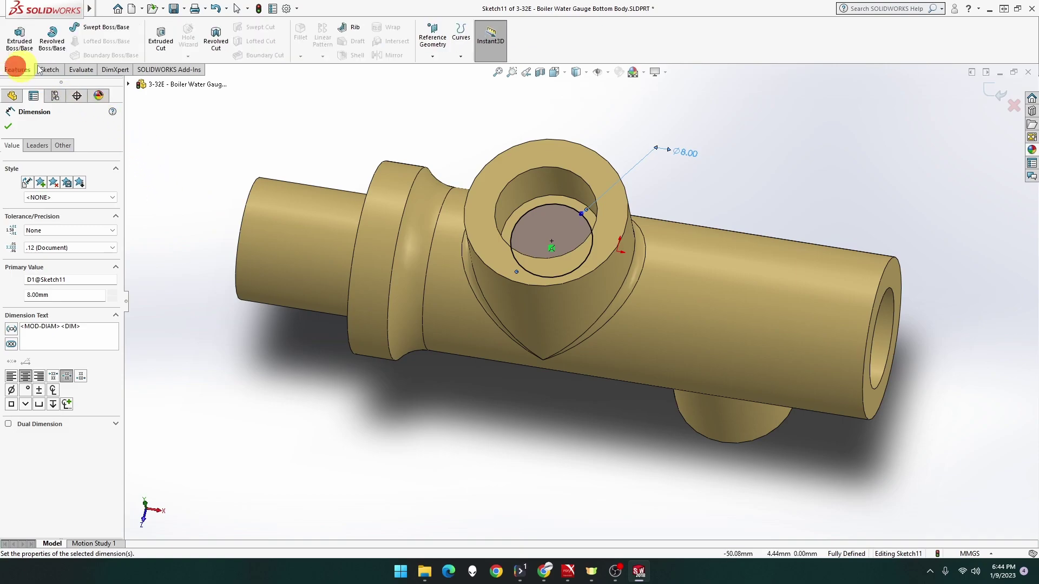
pyautogui.click(155, 47)
pyautogui.moveTo(420, 236)
pyautogui.mouseDown(button='middle')
pyautogui.moveTo(362, 201)
pyautogui.moveTo(309, 195)
pyautogui.moveTo(336, 194)
pyautogui.mouseUp(button='middle')
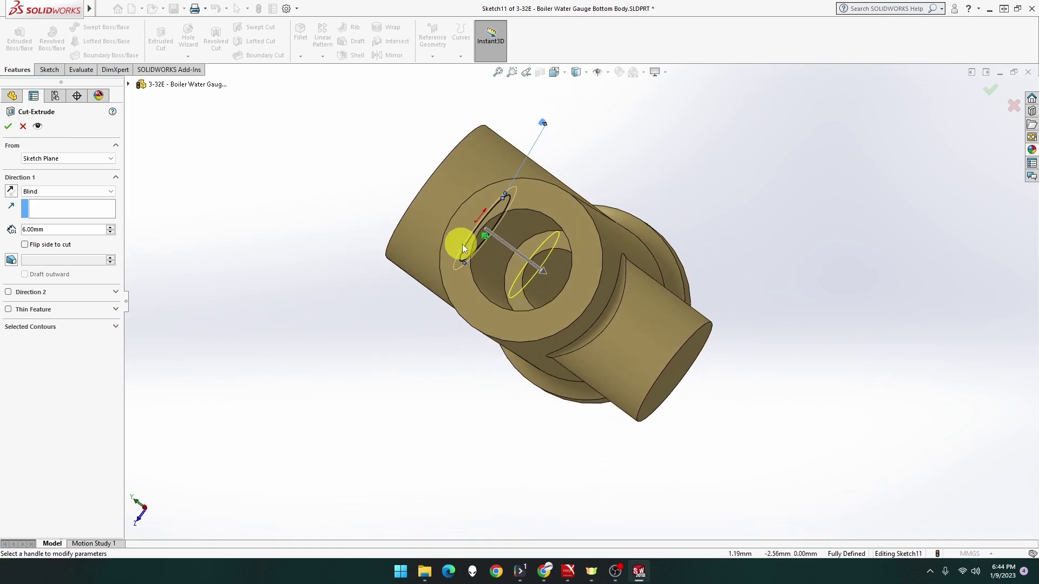
pyautogui.click(33, 192)
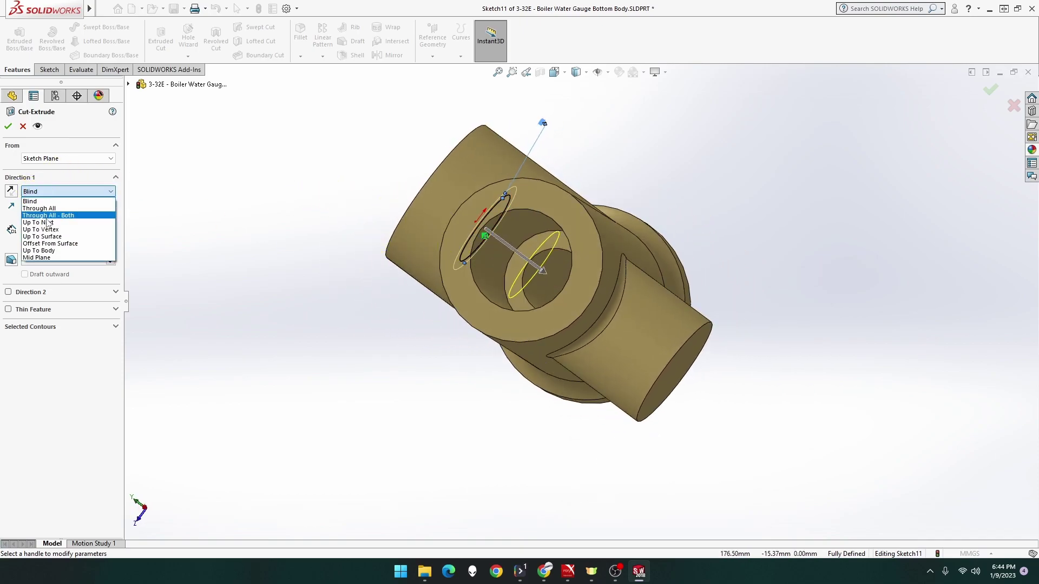
pyautogui.click(43, 236)
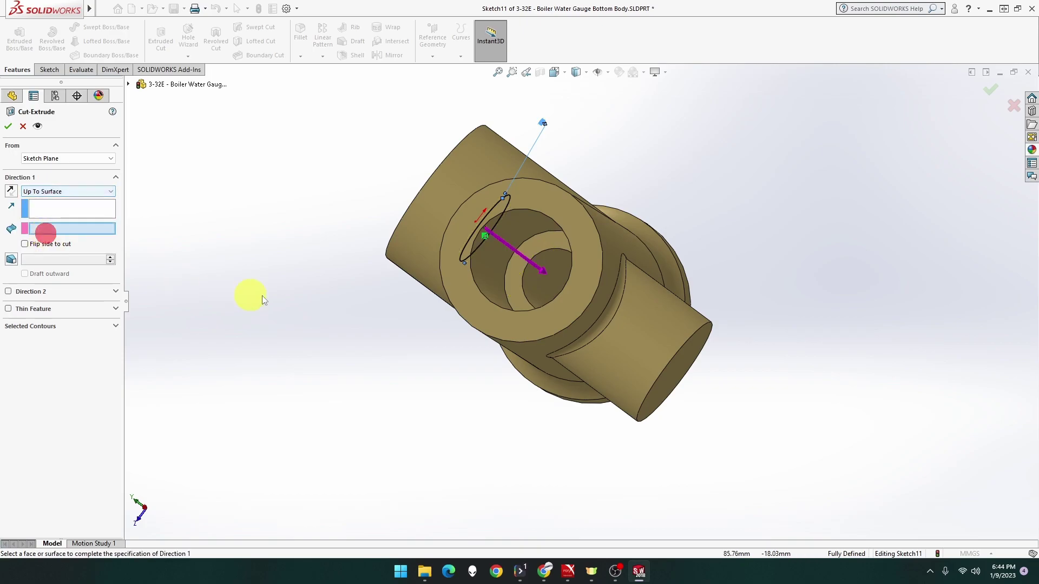
pyautogui.click(542, 294)
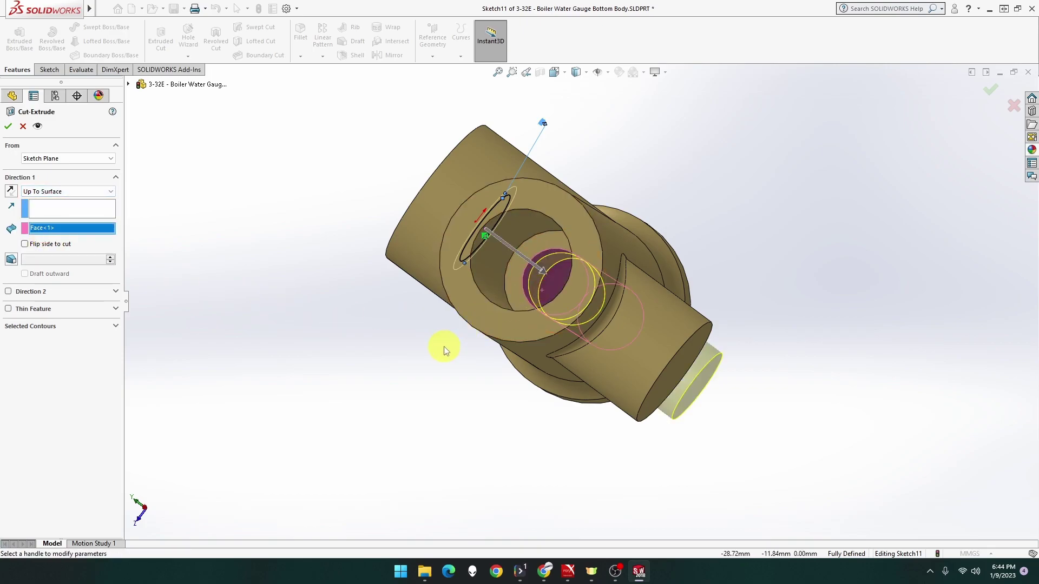
pyautogui.moveTo(443, 346)
pyautogui.mouseDown(button='middle')
pyautogui.moveTo(452, 355)
pyautogui.moveTo(433, 346)
pyautogui.moveTo(460, 364)
pyautogui.mouseUp(button='middle')
pyautogui.moveTo(333, 290); pyautogui.dragTo(347, 297, button='middle')
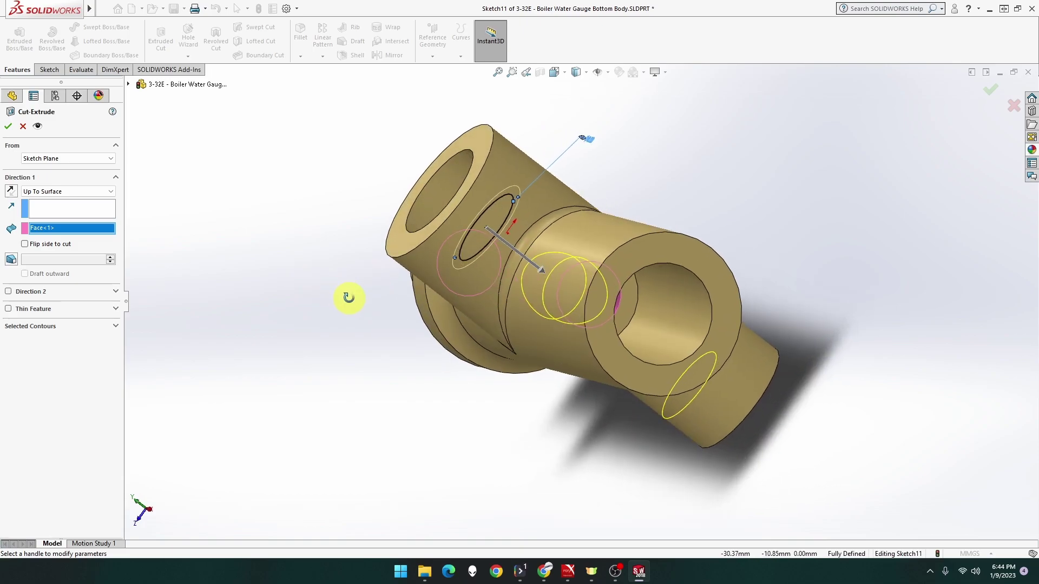
# Confirm the cut as Cut-Extrude4 and select it in the feature tree
pyautogui.click(9, 128)
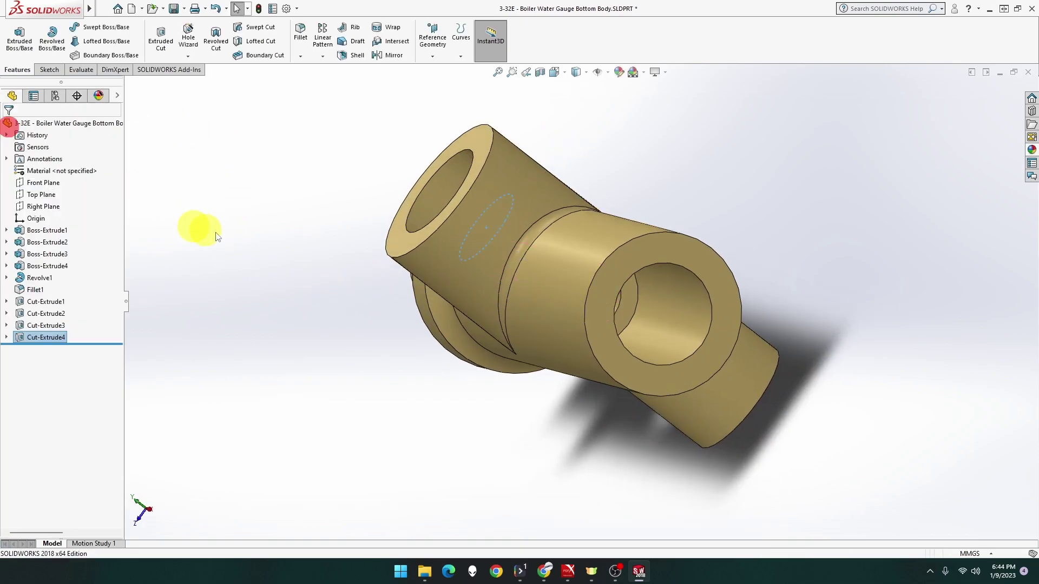
pyautogui.moveTo(196, 224)
pyautogui.mouseDown(button='middle')
pyautogui.moveTo(181, 206)
pyautogui.moveTo(188, 231)
pyautogui.moveTo(204, 239)
pyautogui.moveTo(152, 171)
pyautogui.moveTo(99, 148)
pyautogui.moveTo(92, 128)
pyautogui.moveTo(113, 149)
pyautogui.mouseUp(button='middle')
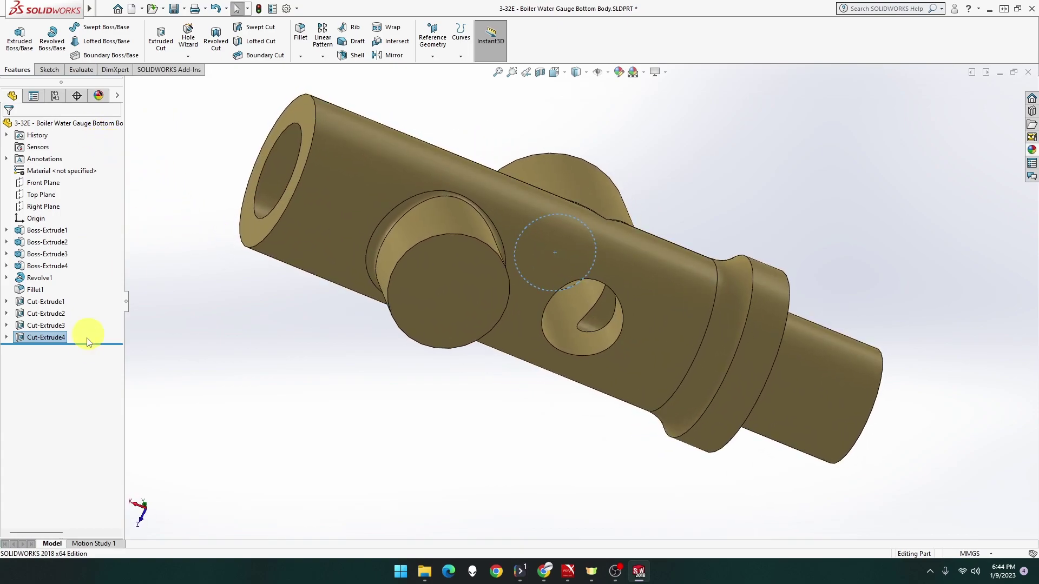
pyautogui.click(25, 339)
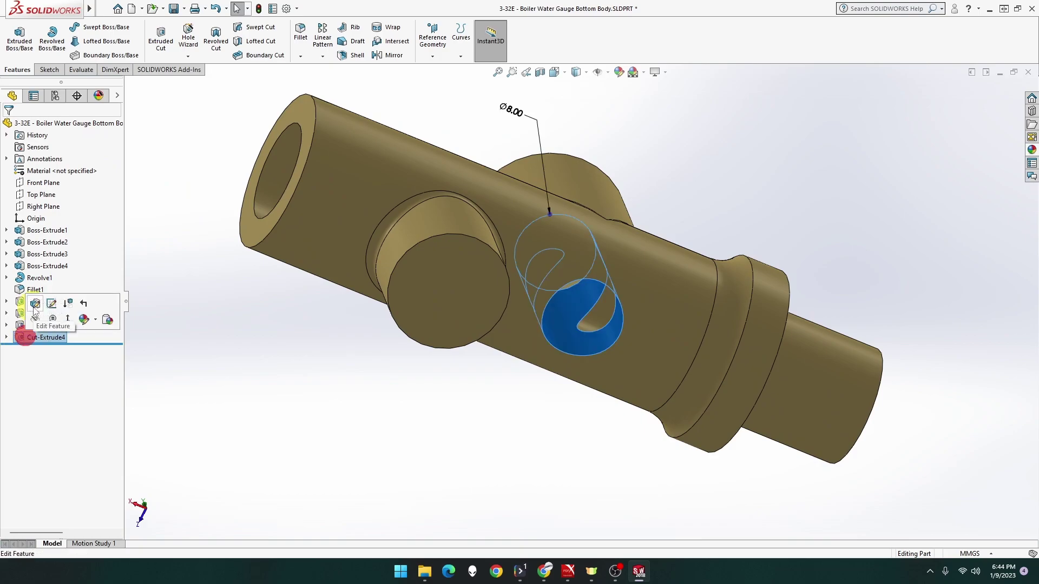
# Reopen Cut-Extrude4 and try Up To Next, a flipped direction and Up To Body
pyautogui.click(33, 304)
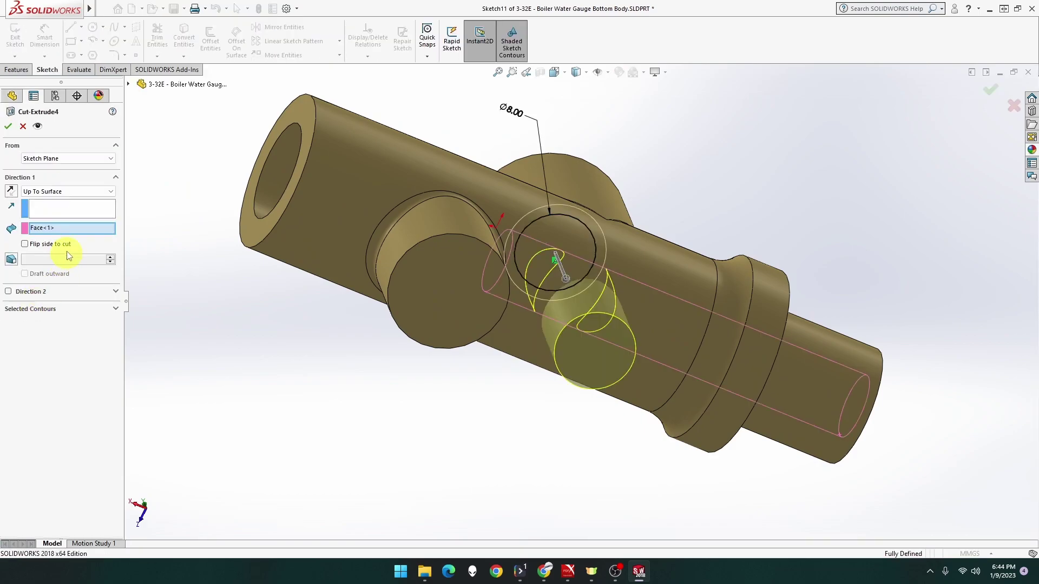
pyautogui.click(72, 229)
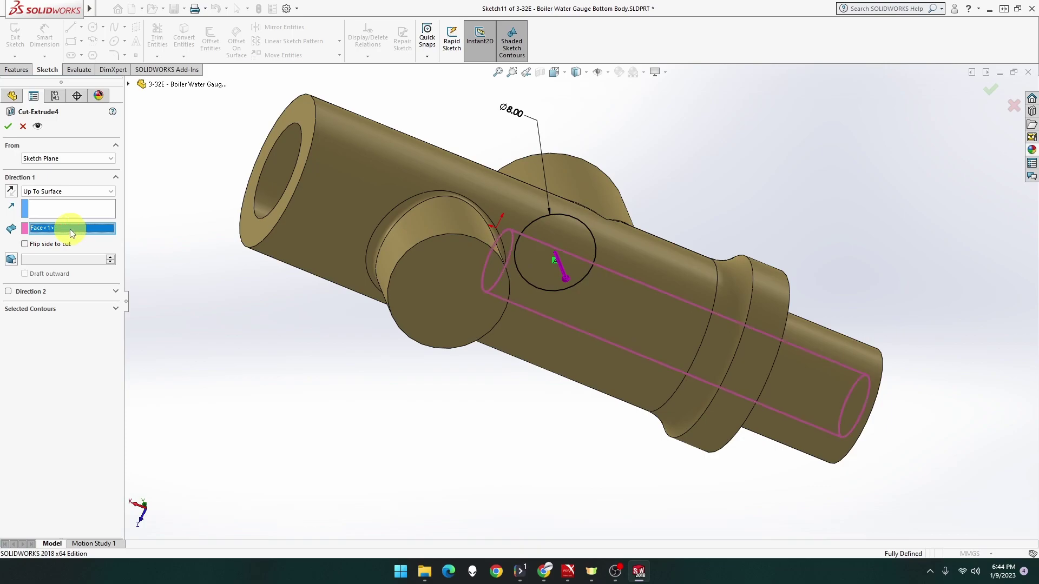
pyautogui.moveTo(204, 238); pyautogui.dragTo(295, 306, button='middle')
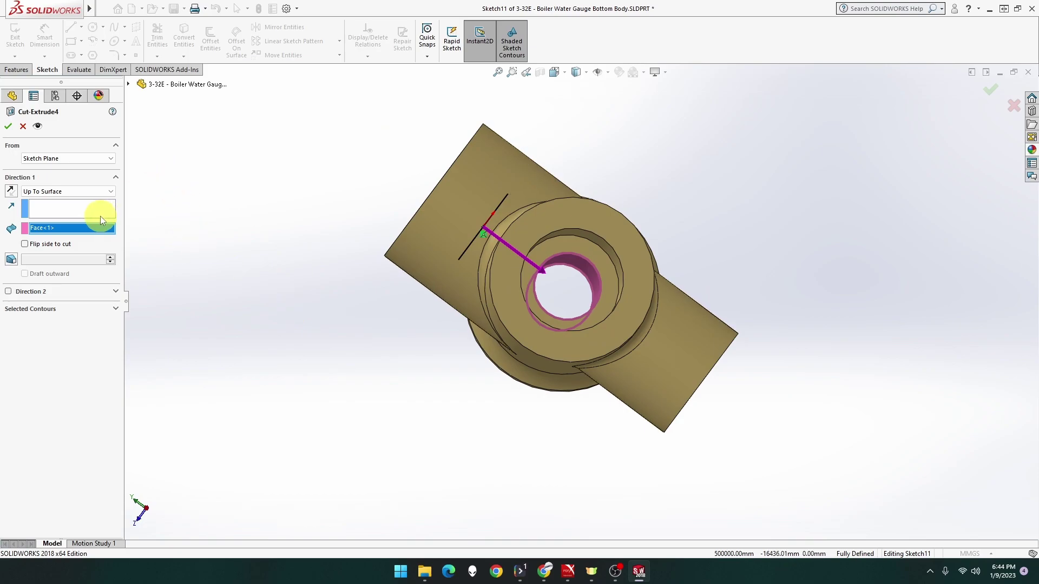
pyautogui.click(79, 192)
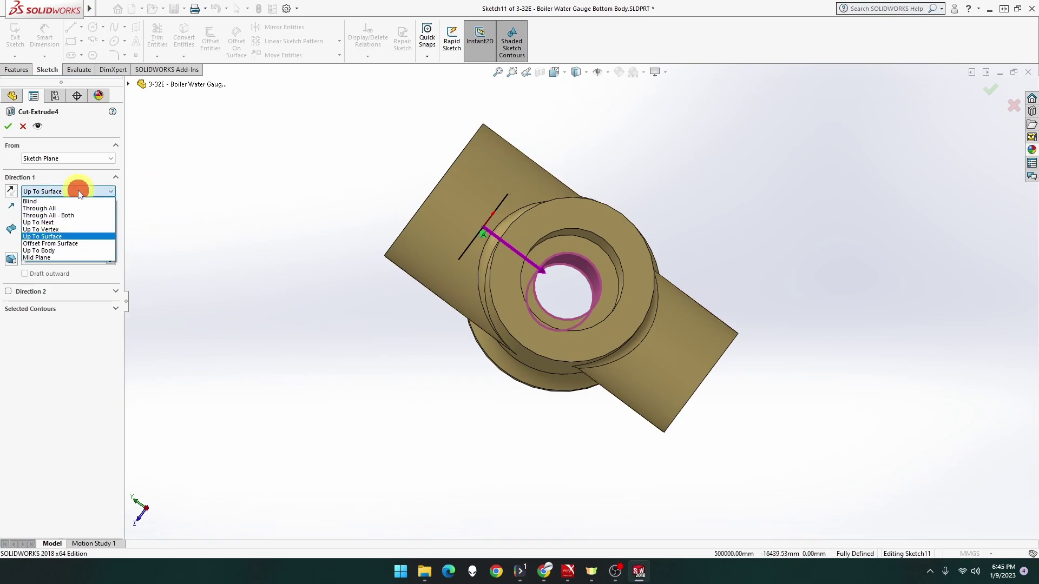
pyautogui.click(78, 223)
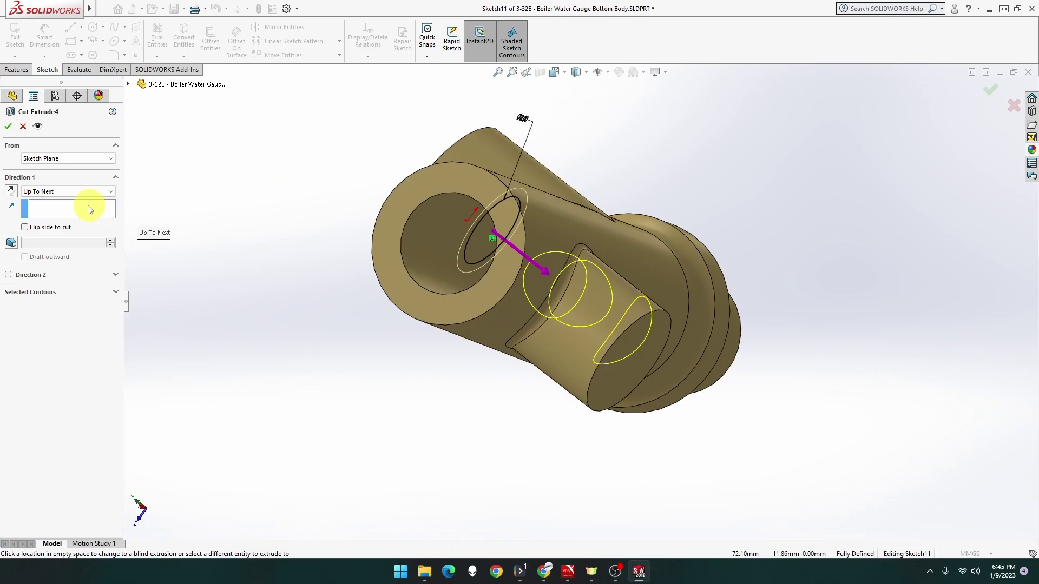
pyautogui.click(65, 233)
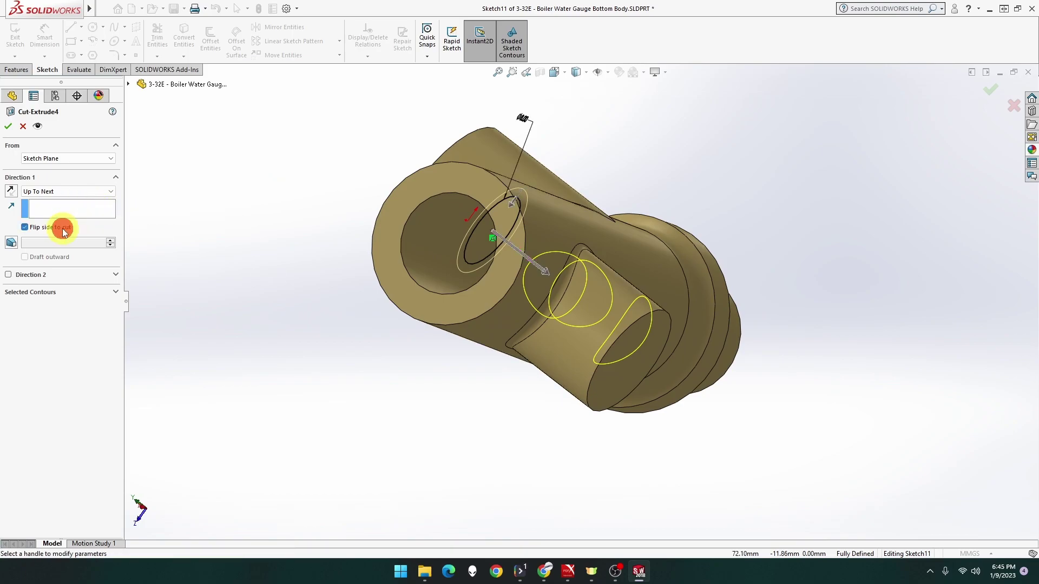
pyautogui.click(65, 192)
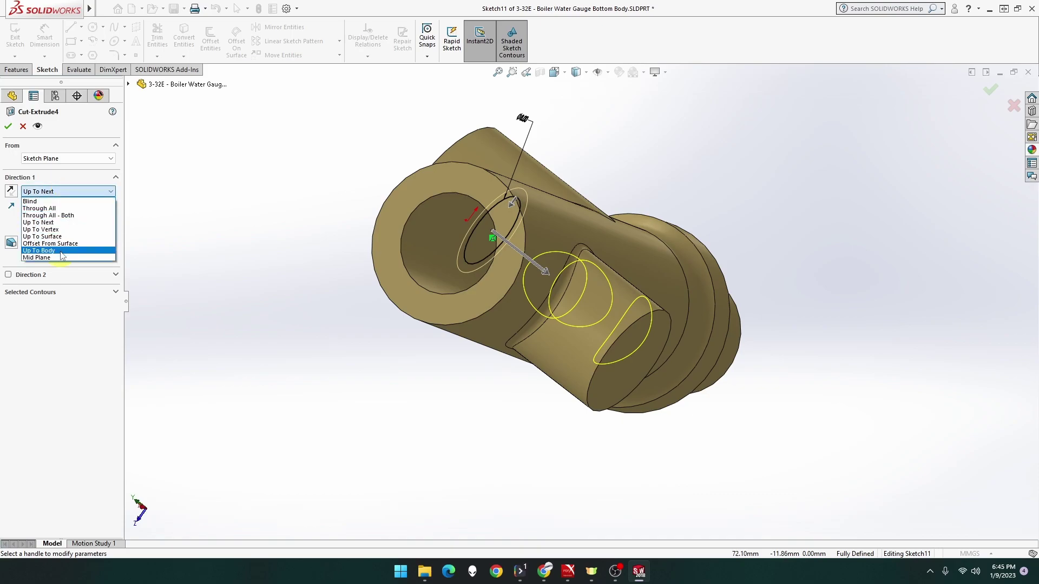
pyautogui.click(62, 251)
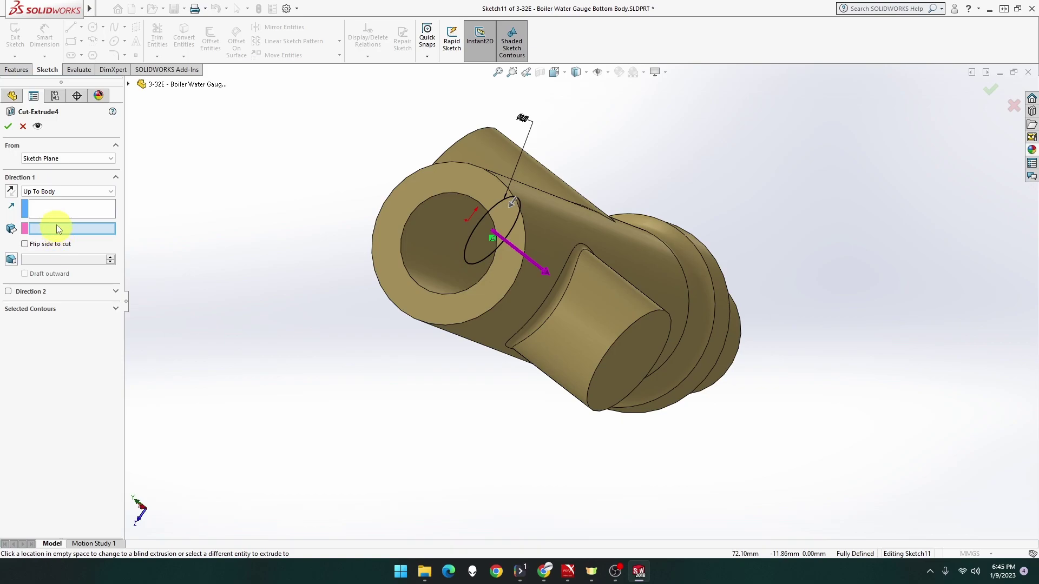
# Set the cut to Mid Plane with a 20 mm depth
pyautogui.click(62, 192)
pyautogui.click(67, 256)
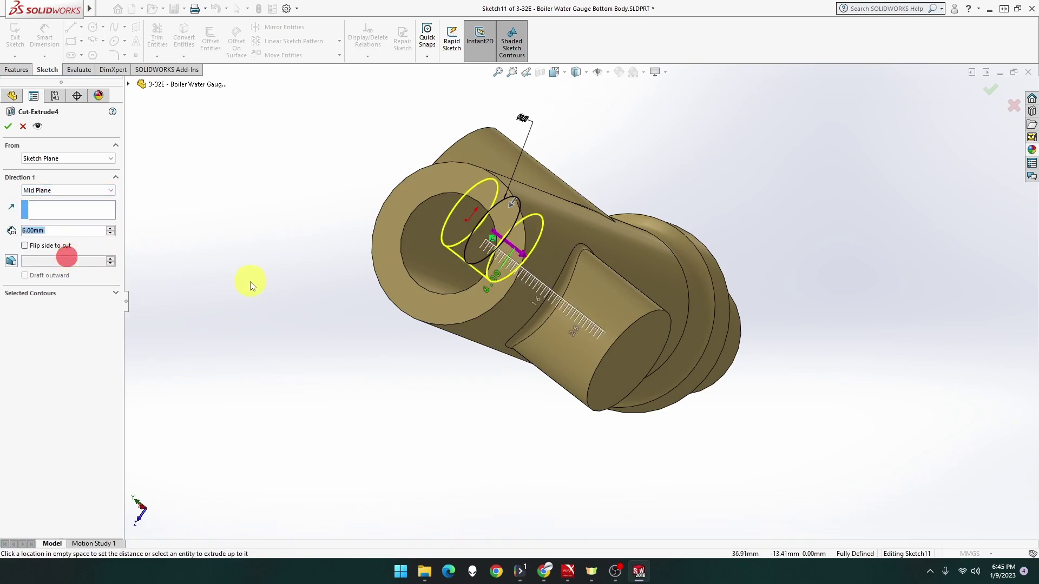
pyautogui.moveTo(250, 286)
pyautogui.mouseDown(button='middle')
pyautogui.moveTo(331, 294)
pyautogui.moveTo(316, 303)
pyautogui.mouseUp(button='middle')
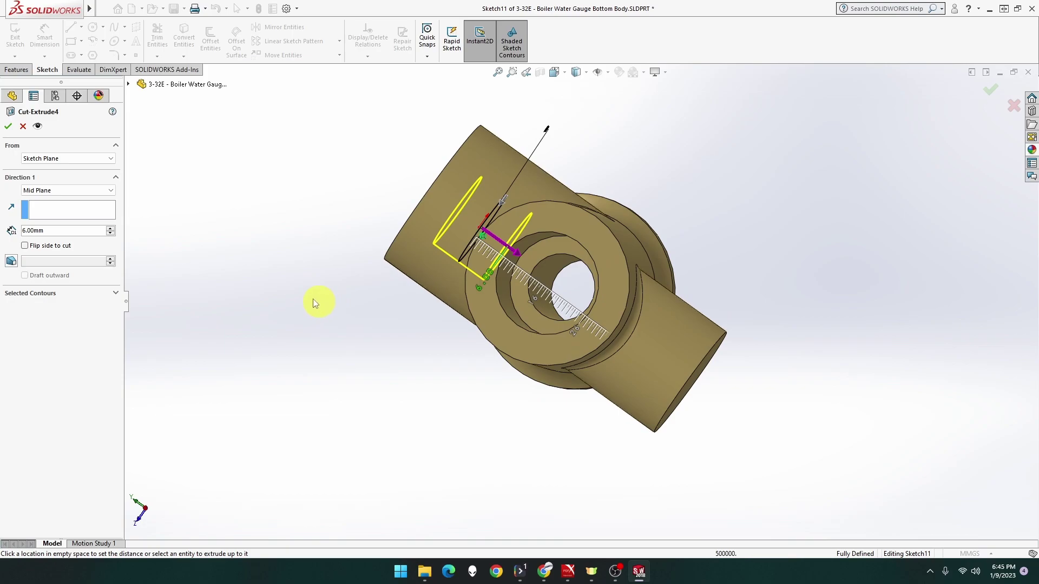
pyautogui.click(111, 231)
pyautogui.moveTo(202, 248); pyautogui.dragTo(208, 252, button='middle')
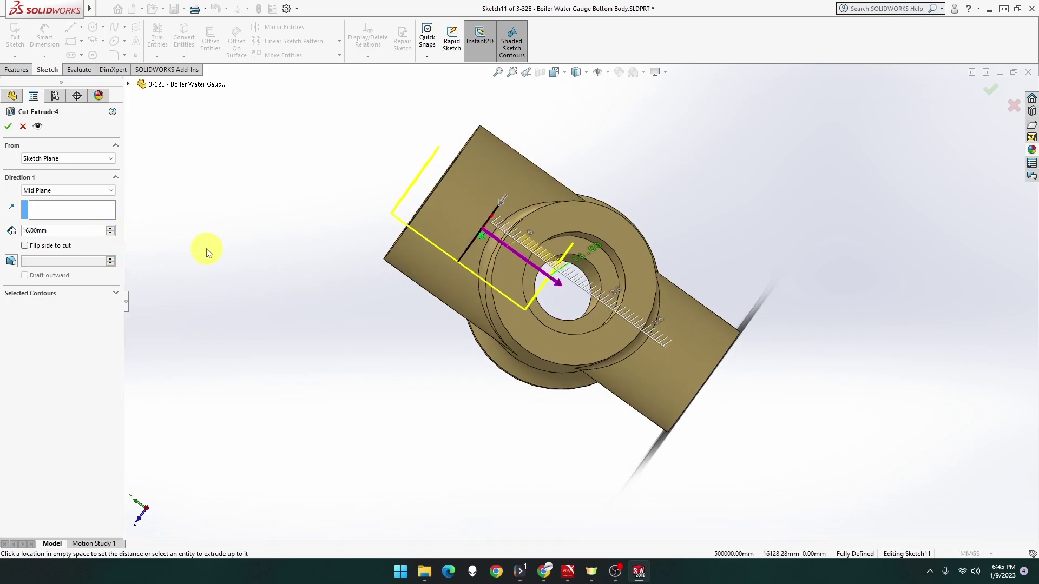
pyautogui.click(77, 234)
pyautogui.doubleClick(77, 234)
pyautogui.write('20')
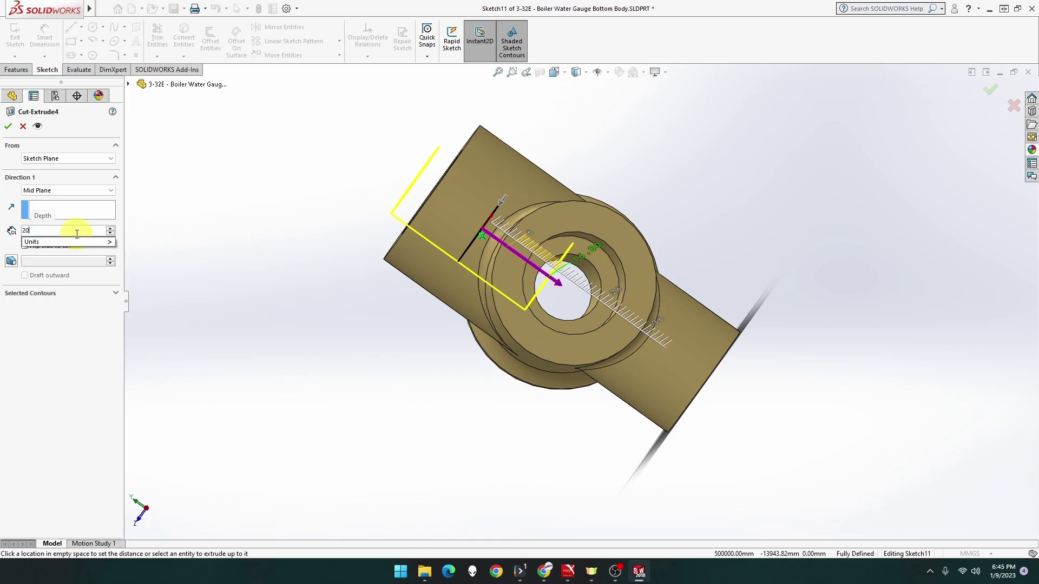
pyautogui.press('Return')
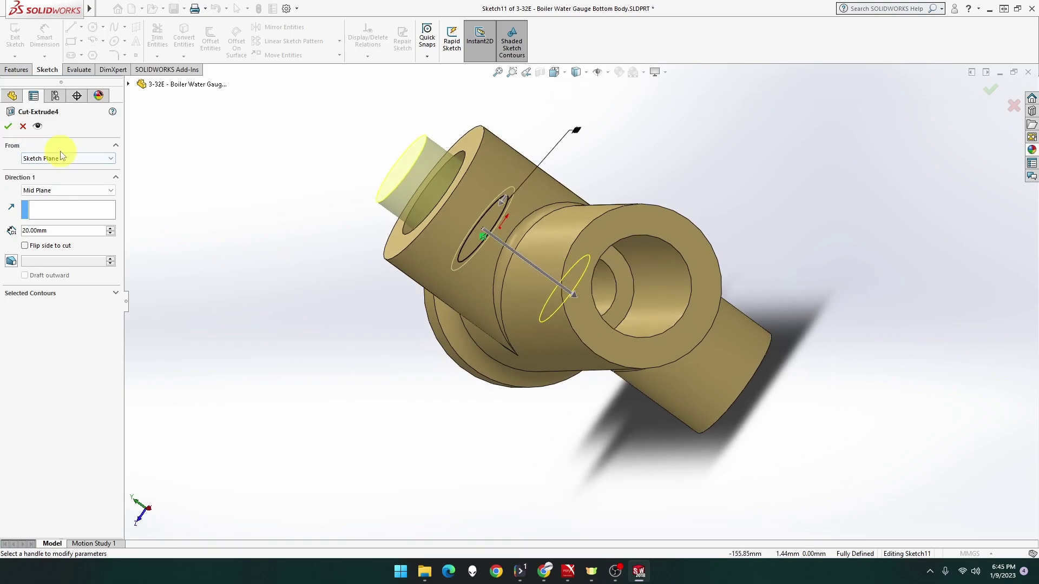
# Accept the 20 mm Mid Plane cut and select the side boss's flat end face
pyautogui.click(8, 126)
pyautogui.moveTo(378, 255)
pyautogui.mouseDown(button='middle')
pyautogui.moveTo(345, 246)
pyautogui.moveTo(456, 324)
pyautogui.moveTo(467, 357)
pyautogui.mouseUp(button='middle')
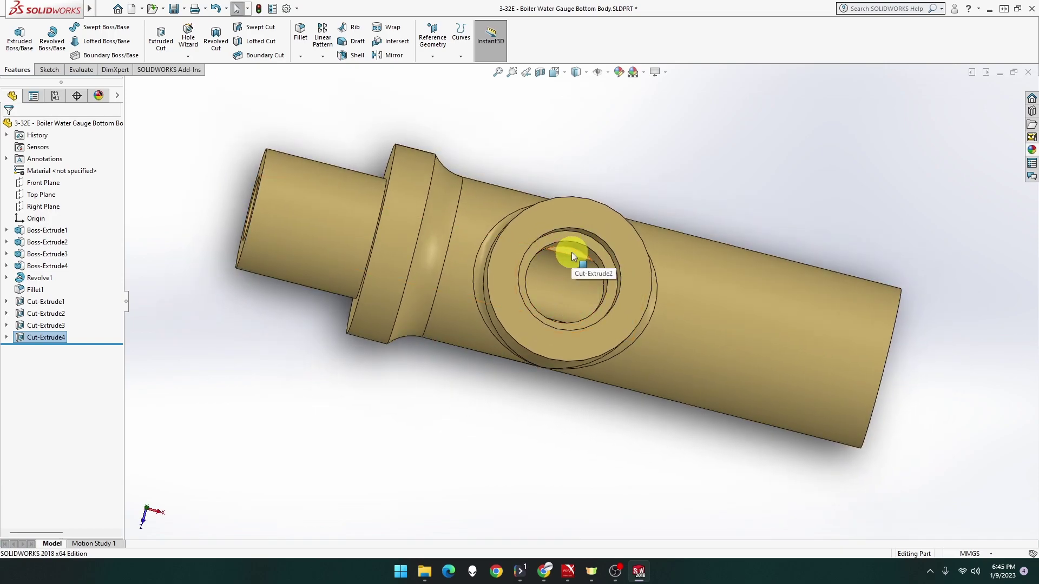
pyautogui.moveTo(568, 301)
pyautogui.mouseDown(button='middle')
pyautogui.moveTo(526, 242)
pyautogui.moveTo(538, 252)
pyautogui.moveTo(530, 262)
pyautogui.moveTo(626, 273)
pyautogui.moveTo(644, 331)
pyautogui.moveTo(640, 287)
pyautogui.moveTo(603, 327)
pyautogui.moveTo(626, 239)
pyautogui.moveTo(665, 257)
pyautogui.moveTo(494, 226)
pyautogui.moveTo(525, 299)
pyautogui.moveTo(538, 244)
pyautogui.moveTo(522, 299)
pyautogui.moveTo(547, 255)
pyautogui.moveTo(552, 299)
pyautogui.mouseUp(button='middle')
pyautogui.moveTo(612, 352); pyautogui.dragTo(650, 308, button='middle')
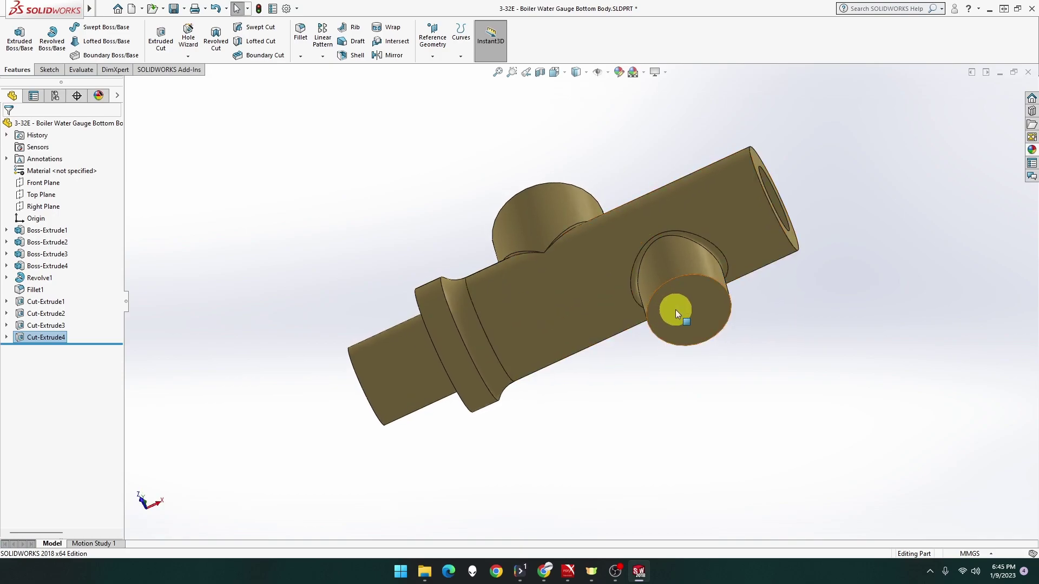
pyautogui.click(675, 309)
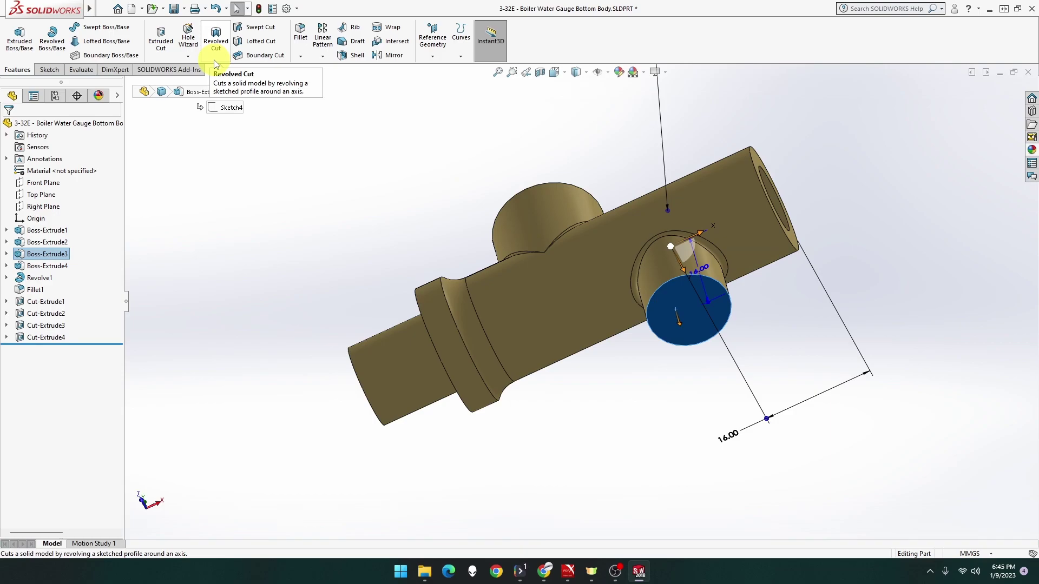
# Start a Hole Wizard countersink for a #8 ANSI Inch flat head screw, Through All
pyautogui.click(189, 56)
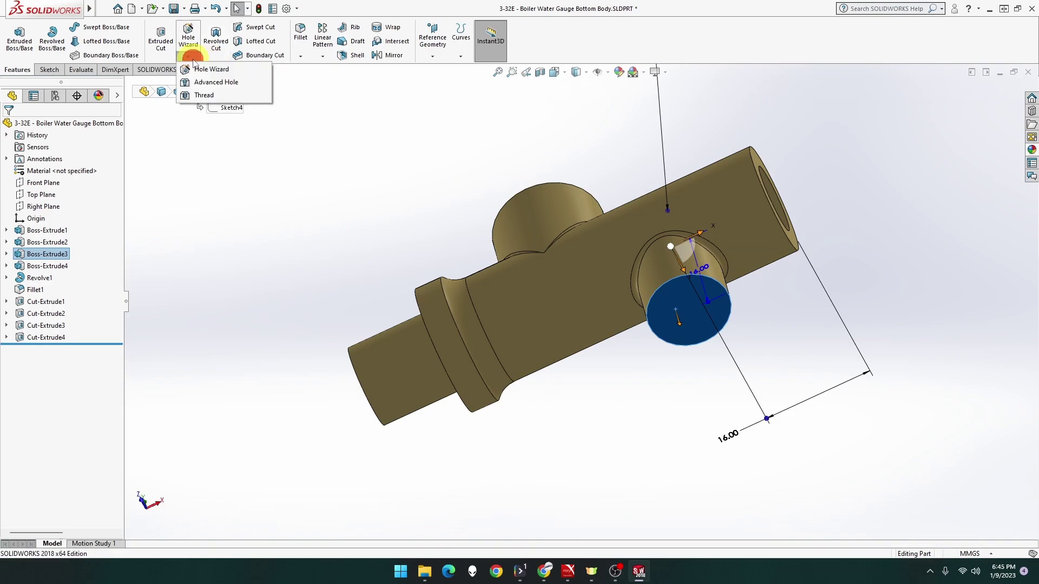
pyautogui.click(198, 67)
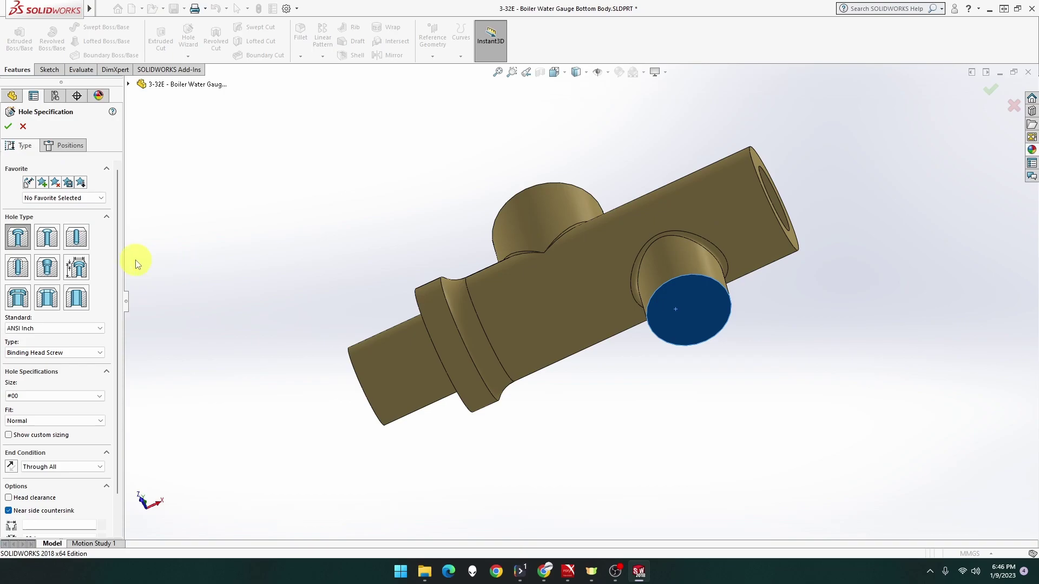
pyautogui.click(42, 240)
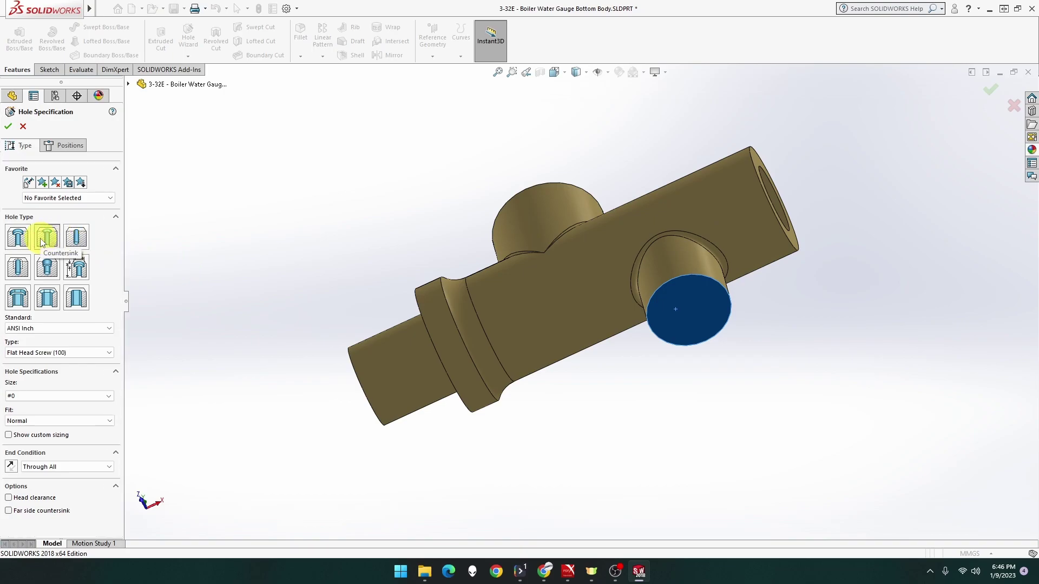
pyautogui.click(69, 401)
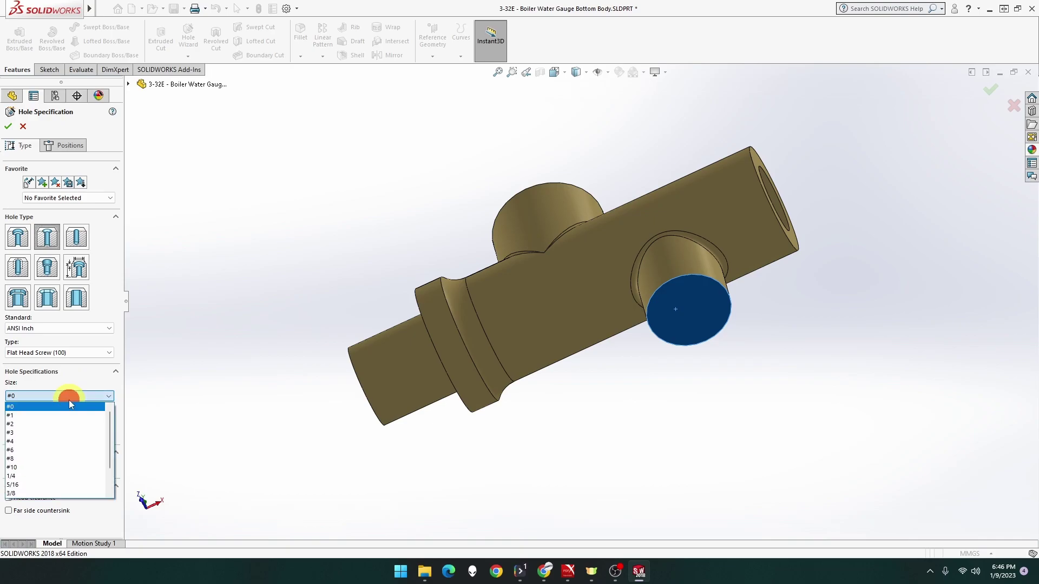
pyautogui.click(58, 458)
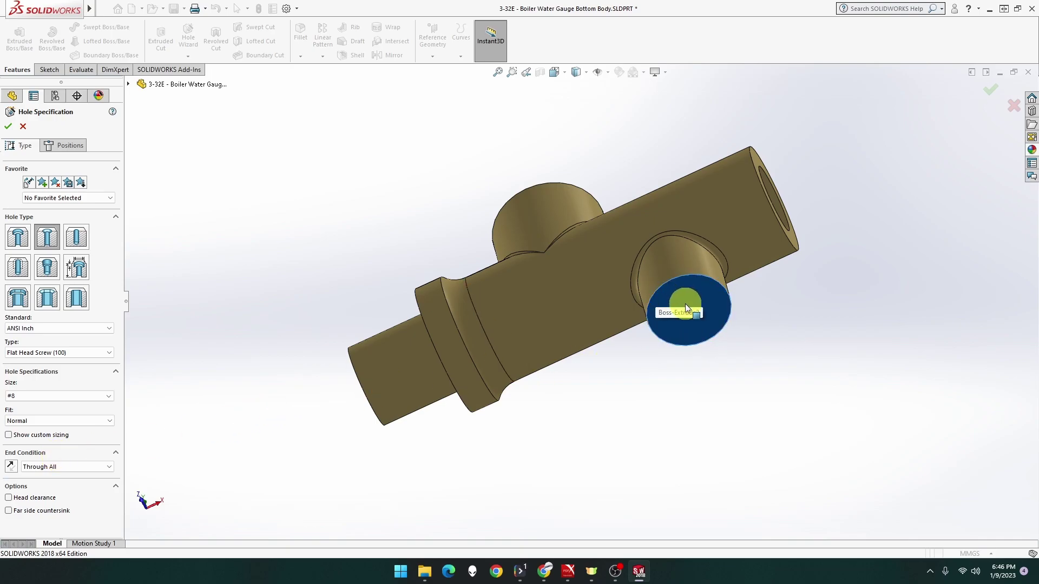
pyautogui.scroll(-4, 702, 326)
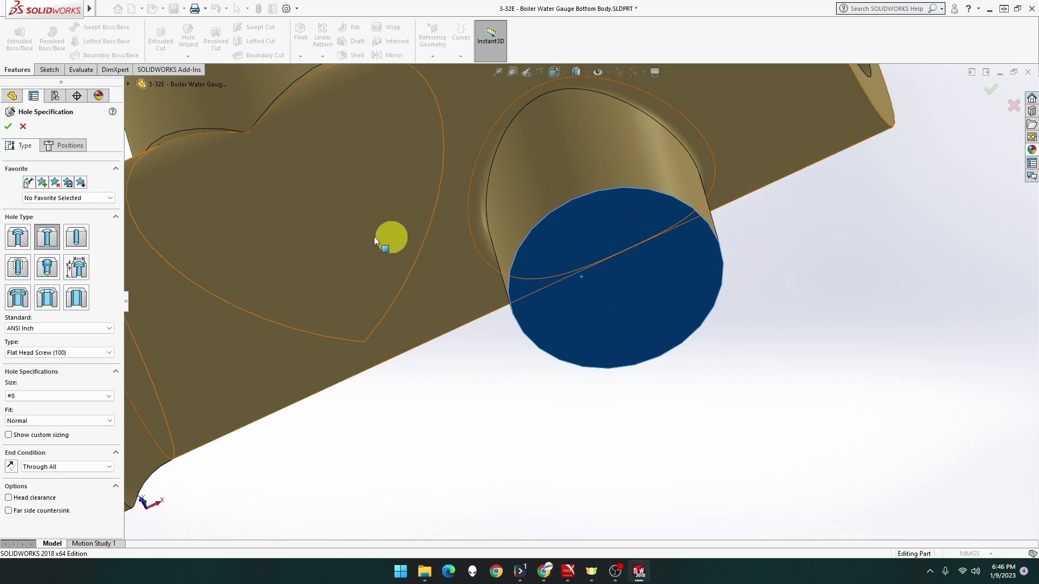
# Place the countersink hole point at the centre of the side boss's round end face
pyautogui.click(60, 146)
pyautogui.click(697, 228)
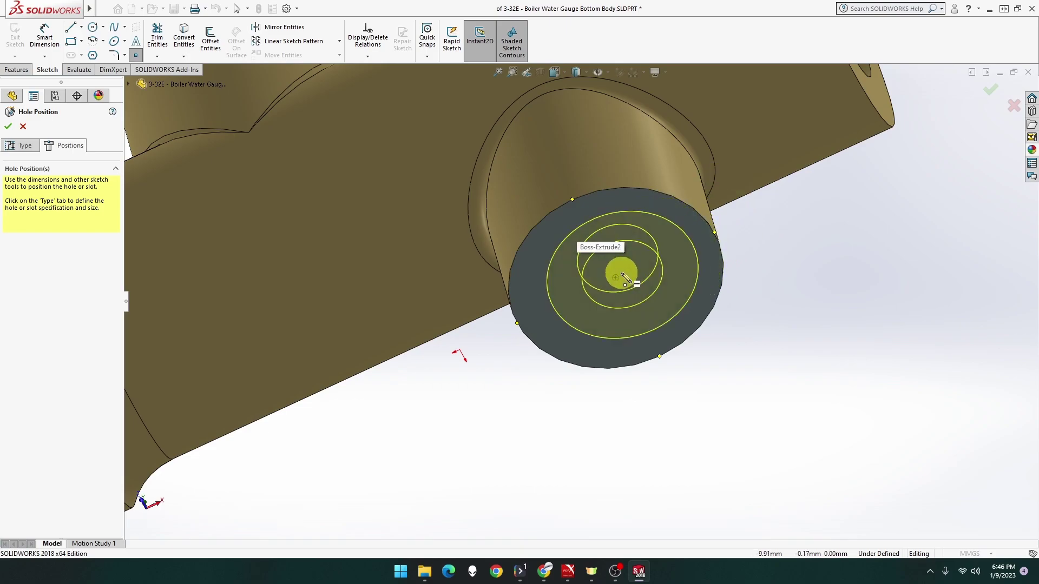
pyautogui.click(617, 279)
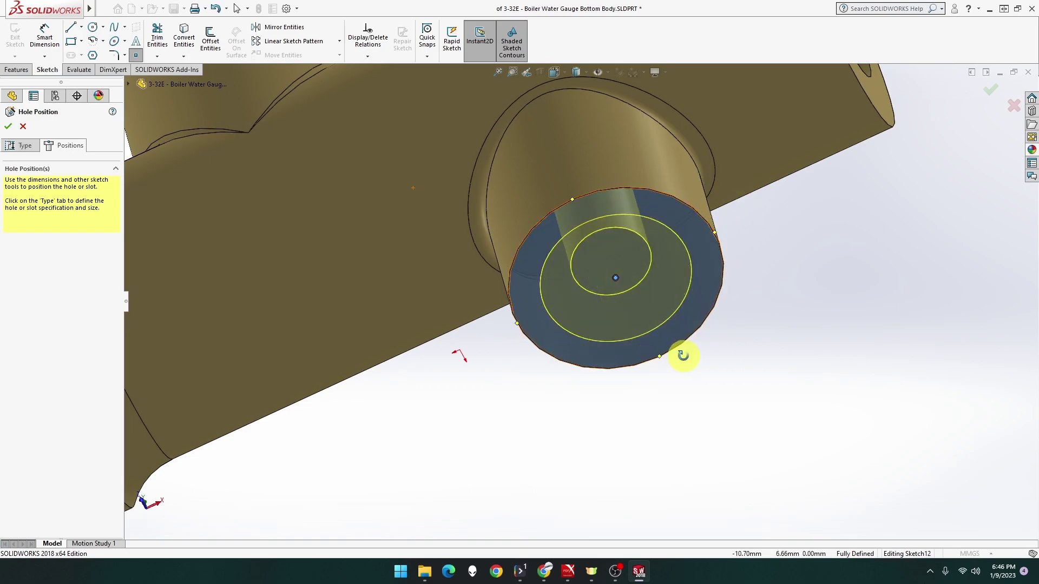
pyautogui.moveTo(684, 355)
pyautogui.mouseDown(button='middle')
pyautogui.moveTo(637, 345)
pyautogui.moveTo(594, 220)
pyautogui.mouseUp(button='middle')
pyautogui.scroll(5, 617, 348)
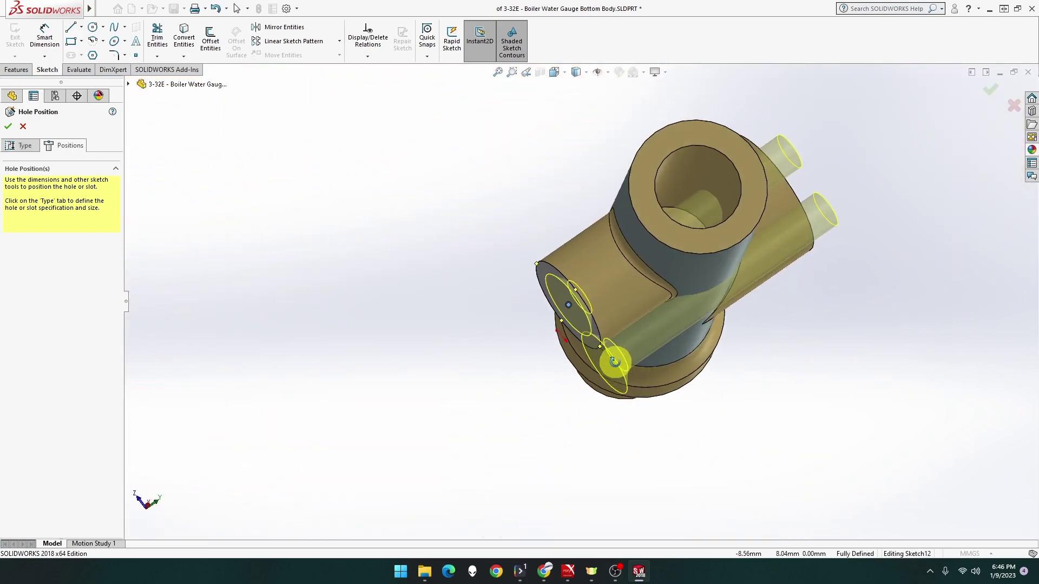
pyautogui.rightClick(252, 163)
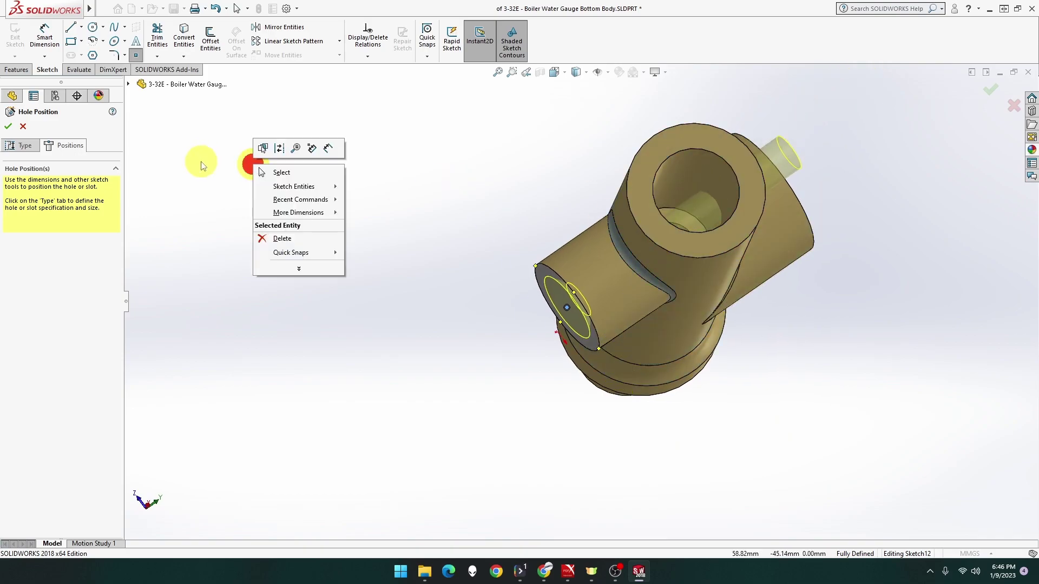
pyautogui.click(29, 150)
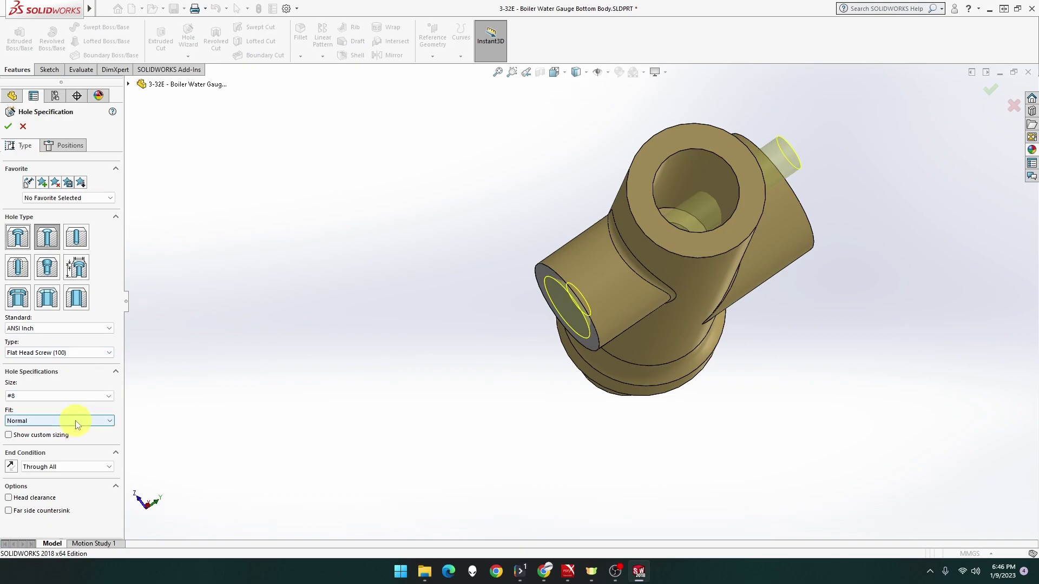
# Change the countersink hole's end condition from Through All to Up To Next
pyautogui.click(76, 467)
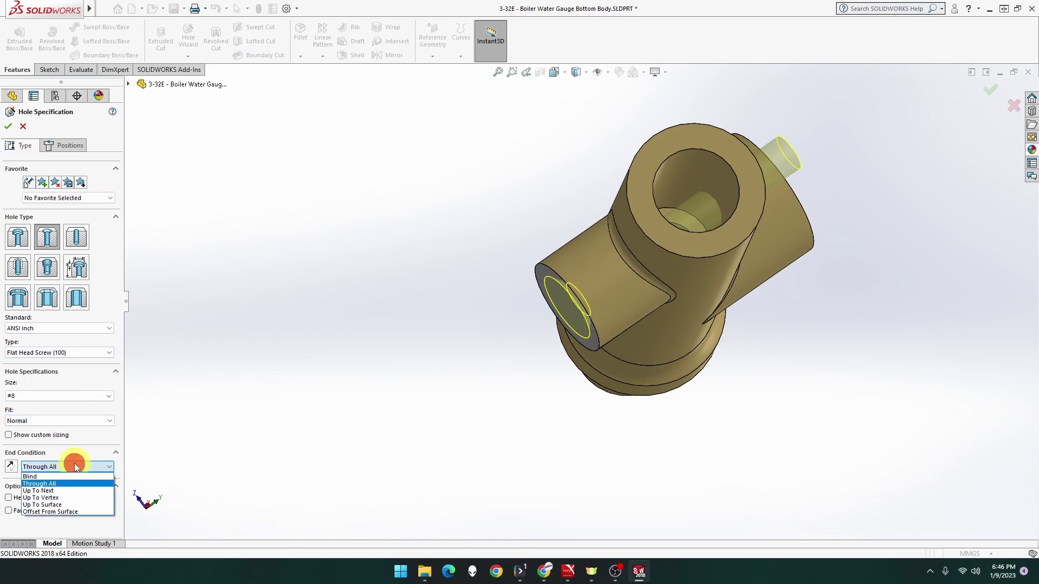
pyautogui.click(70, 490)
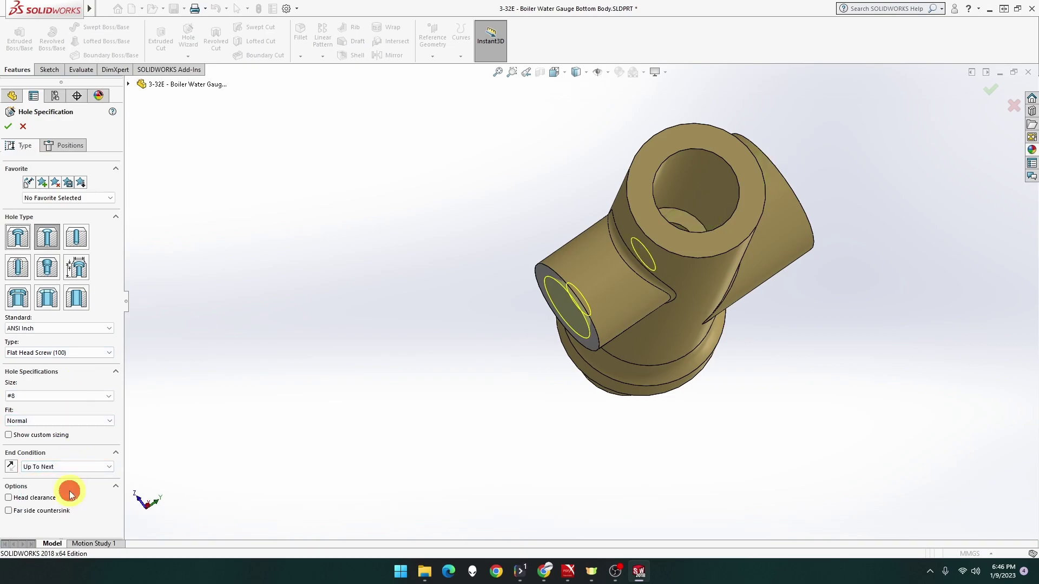
pyautogui.moveTo(366, 389)
pyautogui.mouseDown(button='middle')
pyautogui.moveTo(348, 389)
pyautogui.moveTo(343, 431)
pyautogui.moveTo(359, 432)
pyautogui.mouseUp(button='middle')
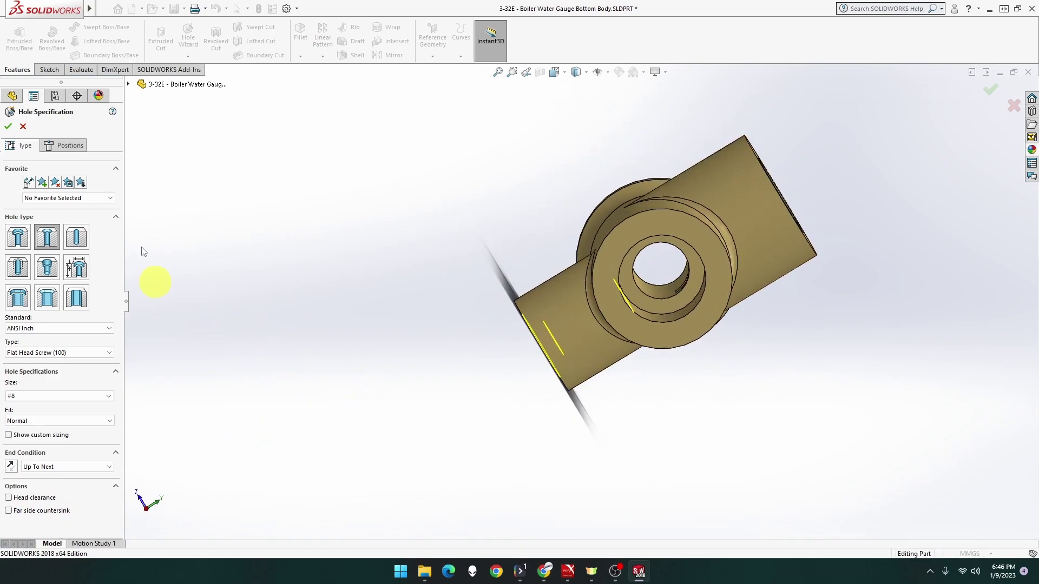
# Create the CSK hole for the #8 flat head machine screw
pyautogui.click(9, 126)
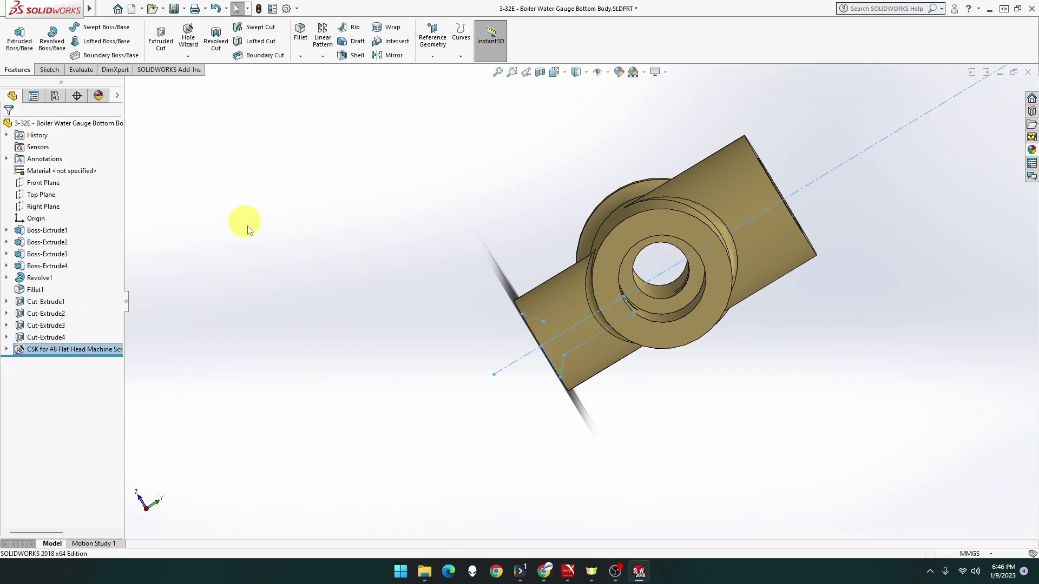
pyautogui.click(339, 270)
pyautogui.moveTo(348, 272)
pyautogui.mouseDown(button='middle')
pyautogui.moveTo(466, 190)
pyautogui.moveTo(452, 167)
pyautogui.moveTo(304, 204)
pyautogui.moveTo(471, 211)
pyautogui.mouseUp(button='middle')
pyautogui.scroll(-3, 784, 265)
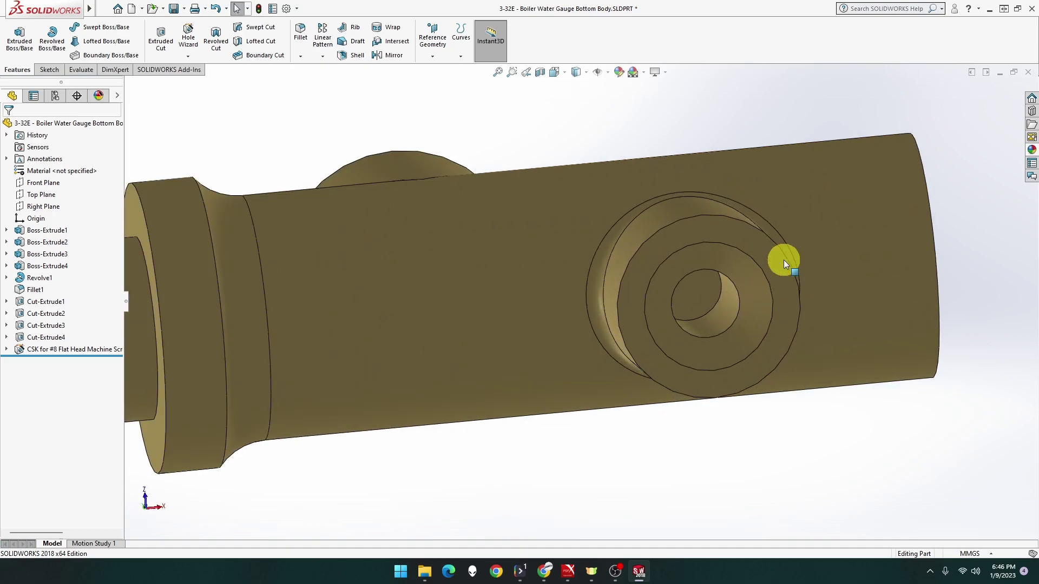
# Measure the hole's circular edge, reading a 4.5 mm diameter
pyautogui.click(82, 70)
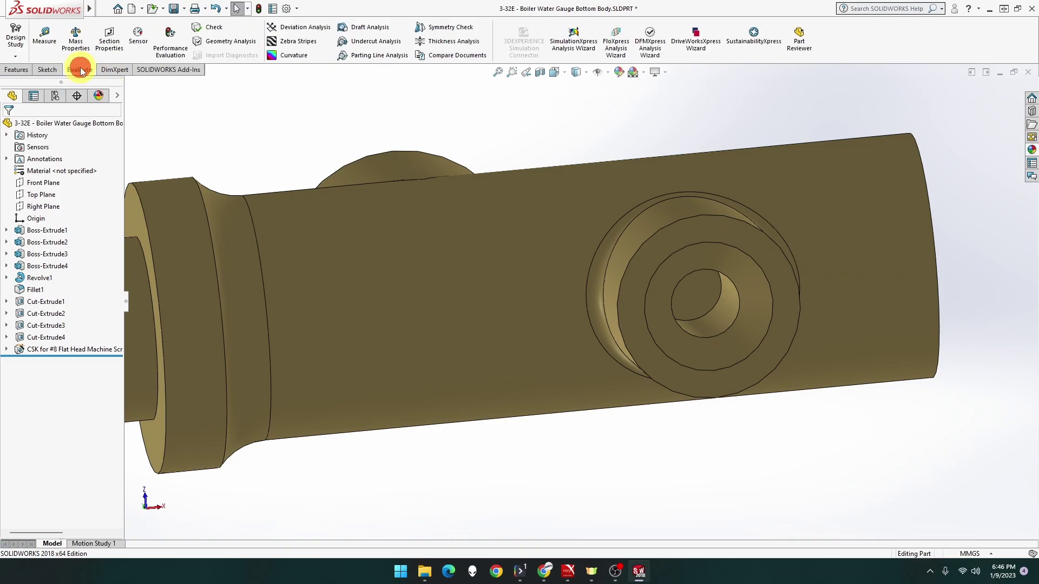
pyautogui.click(49, 43)
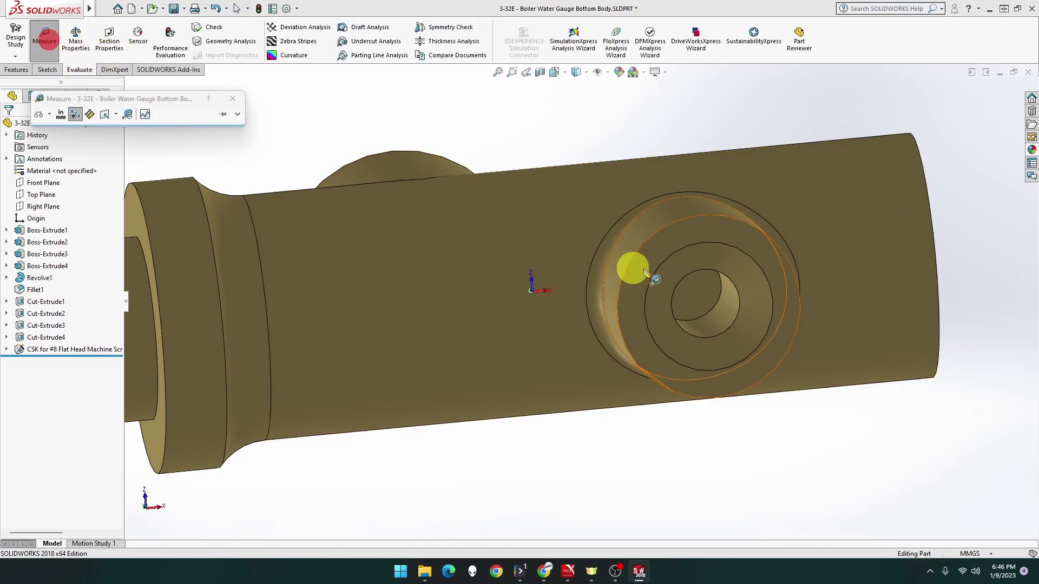
pyautogui.click(697, 276)
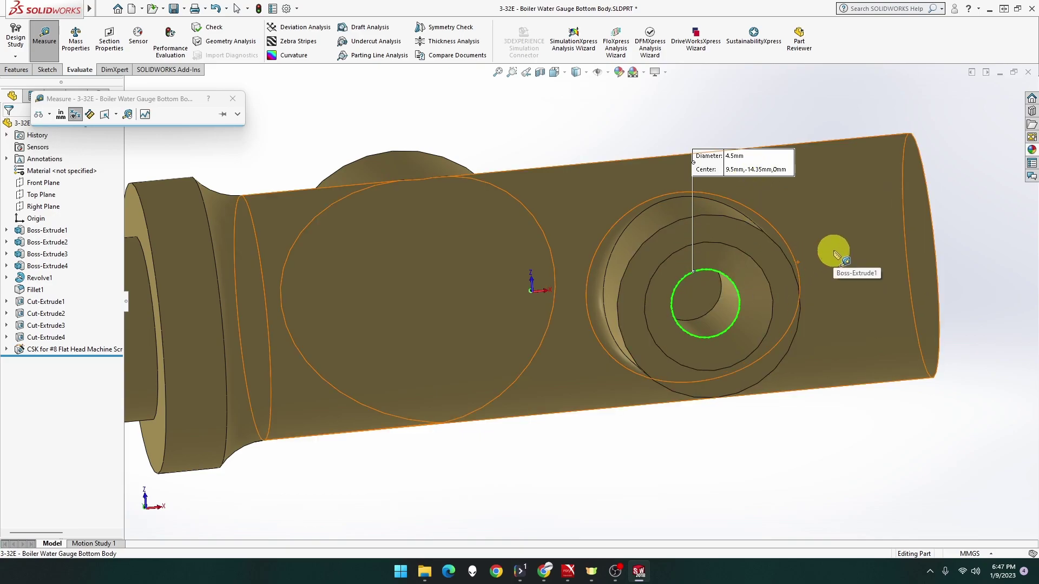
pyautogui.moveTo(837, 255)
pyautogui.mouseDown(button='middle')
pyautogui.moveTo(811, 234)
pyautogui.moveTo(820, 230)
pyautogui.mouseUp(button='middle')
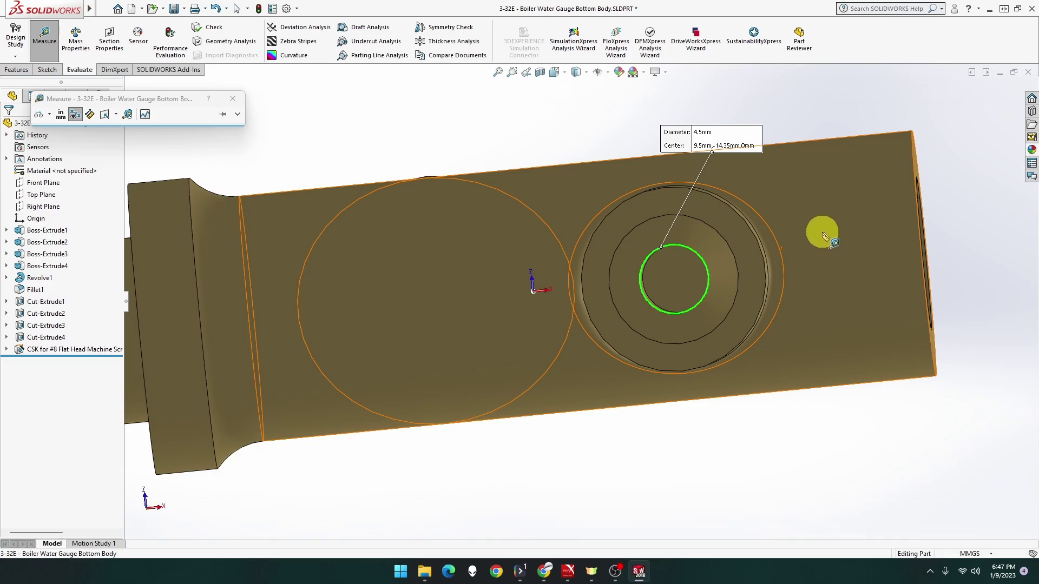
# Close the Measure tool and reopen the countersink hole feature for editing
pyautogui.click(280, 142)
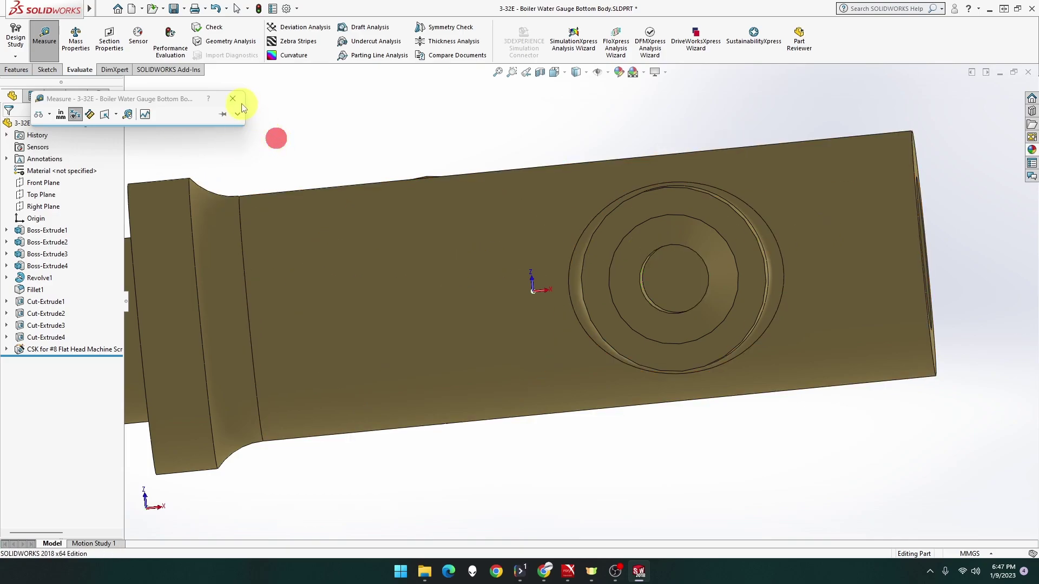
pyautogui.click(233, 99)
pyautogui.click(44, 69)
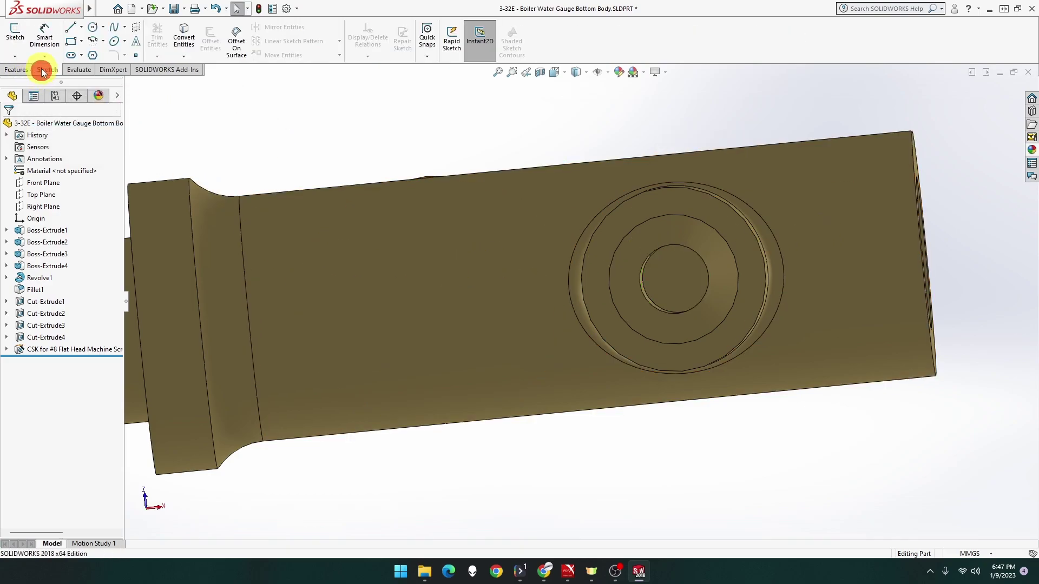
pyautogui.click(16, 69)
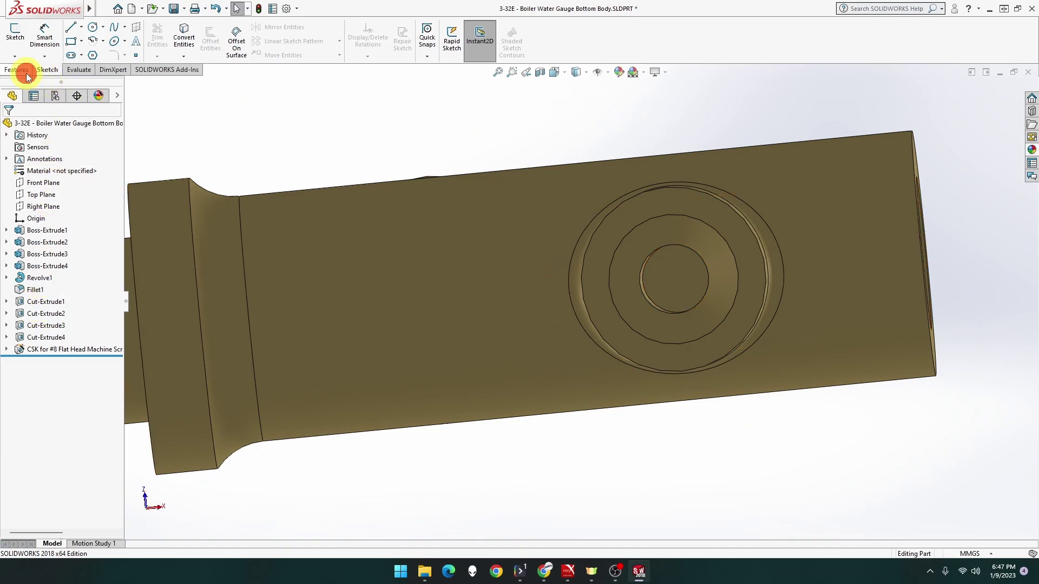
pyautogui.click(190, 148)
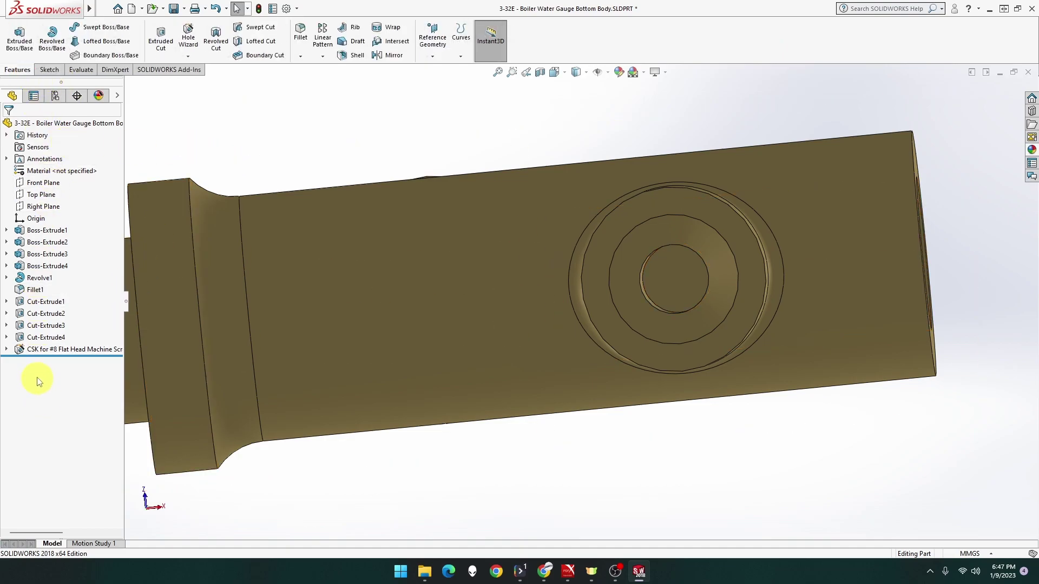
pyautogui.click(34, 350)
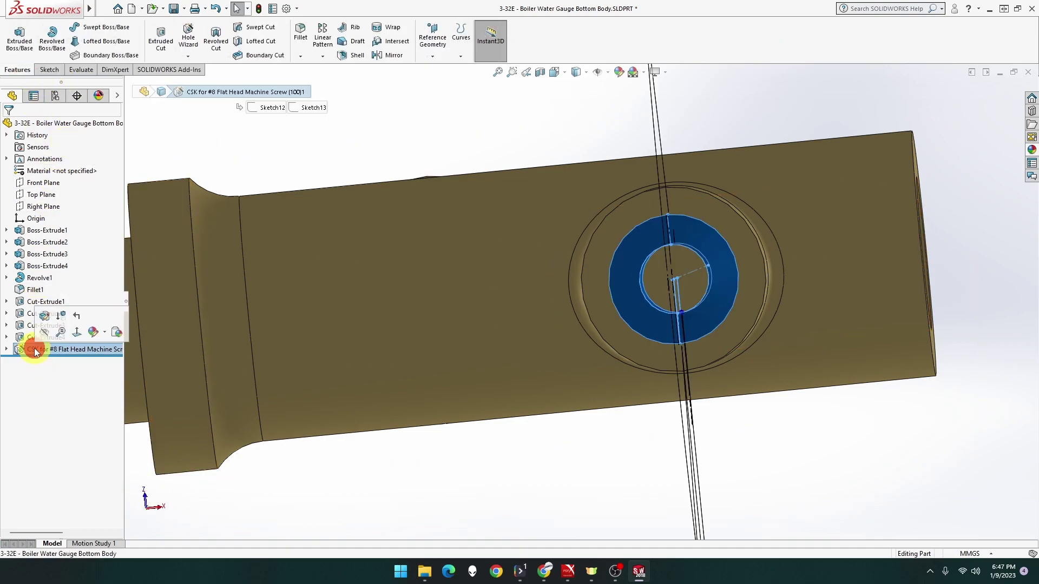
pyautogui.click(44, 316)
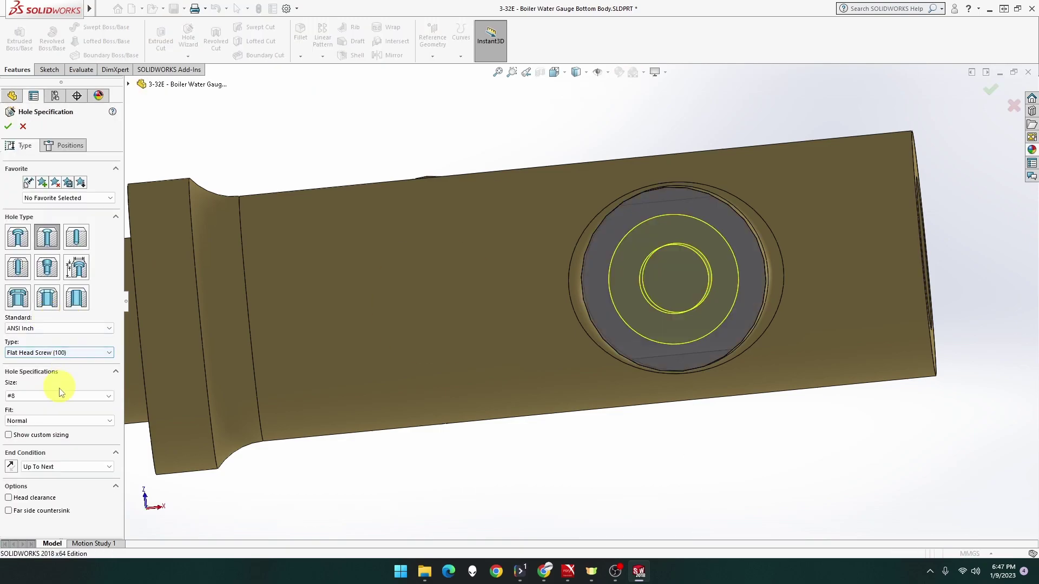
# Redefine the countersink as an ANSI Metric M8 flat head screw hole and accept it
pyautogui.click(74, 352)
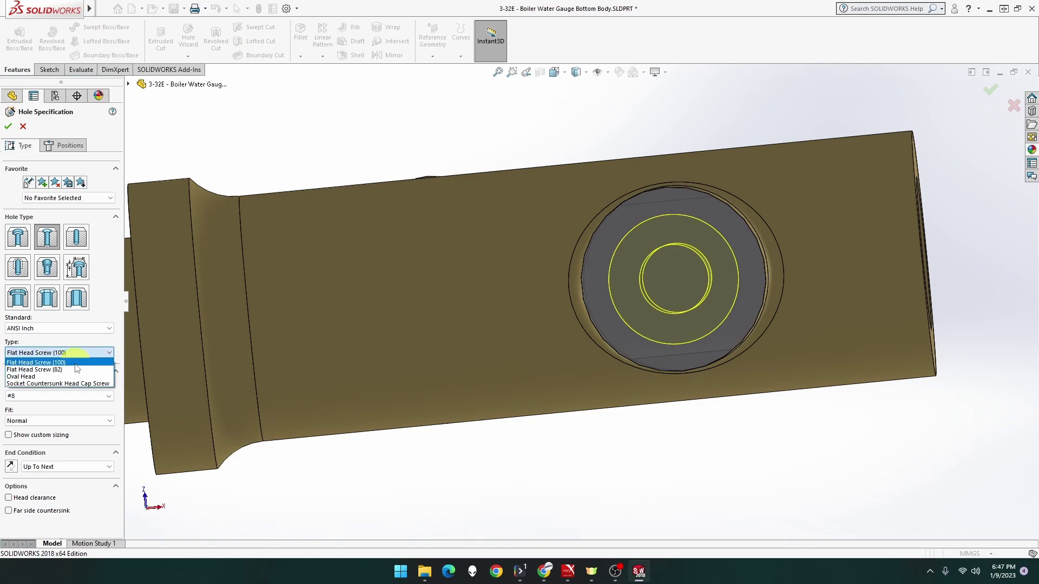
pyautogui.click(75, 362)
pyautogui.click(69, 329)
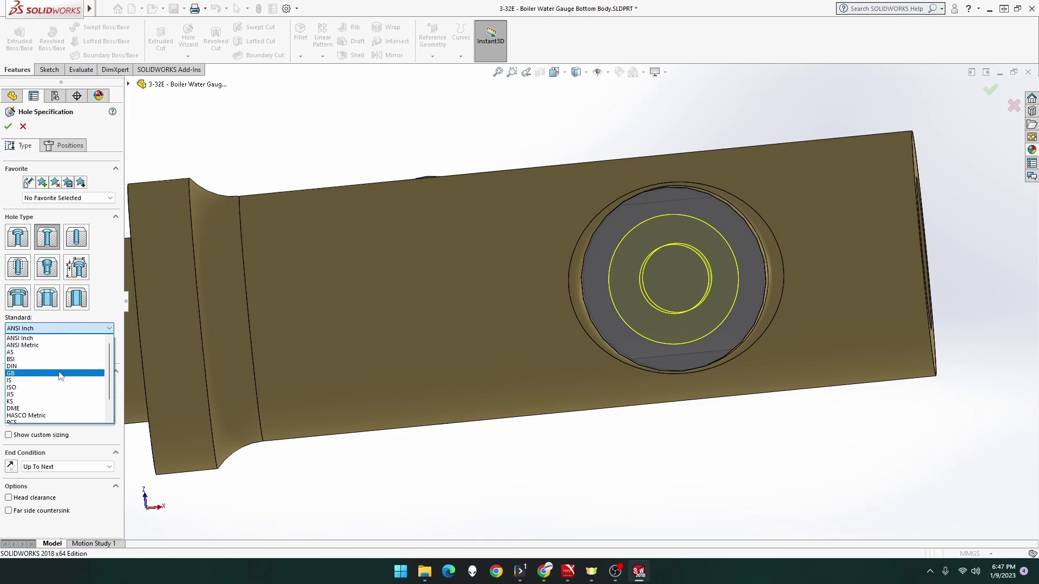
pyautogui.click(60, 345)
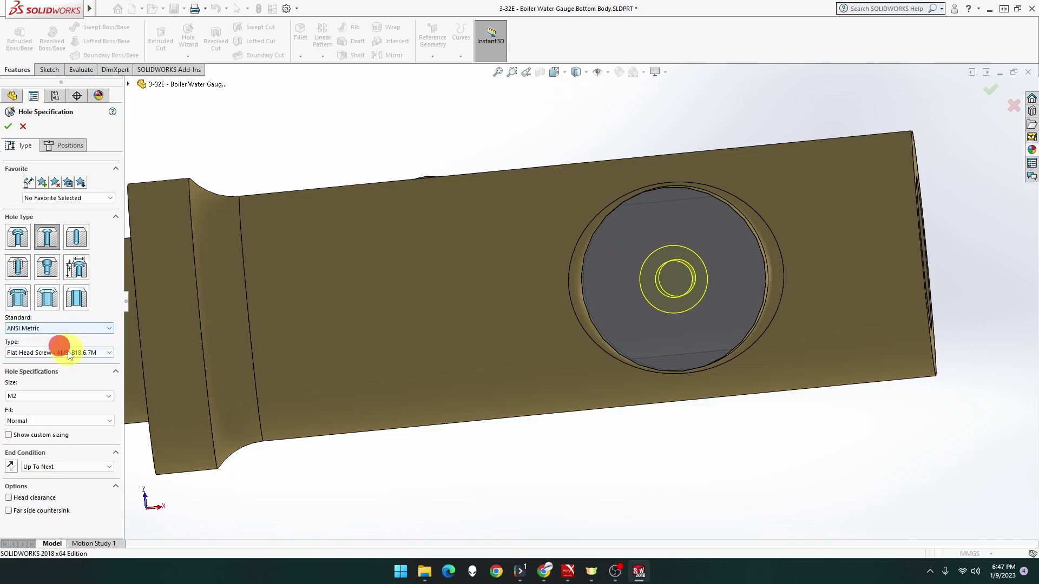
pyautogui.click(63, 397)
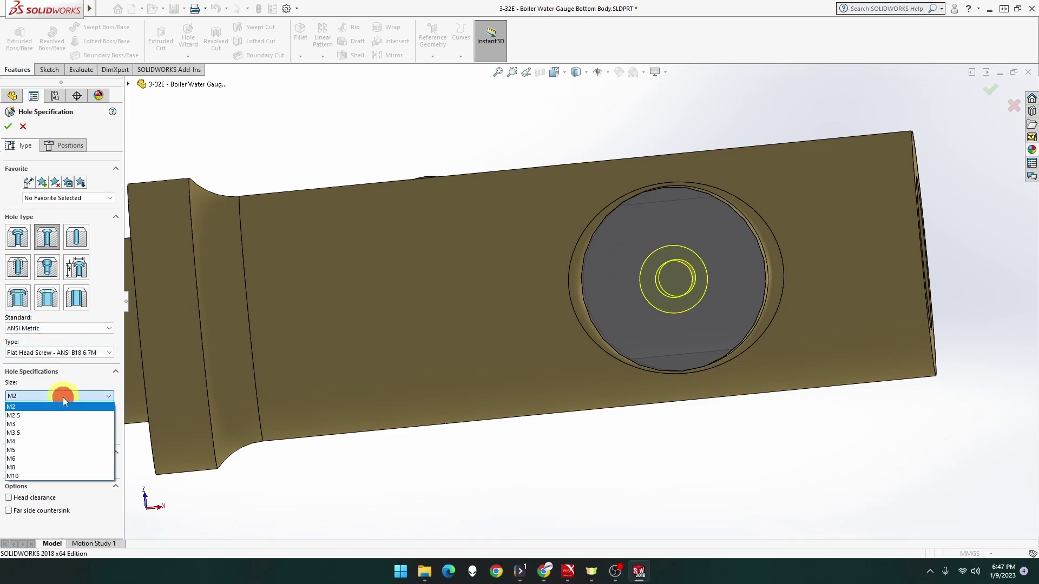
pyautogui.click(56, 467)
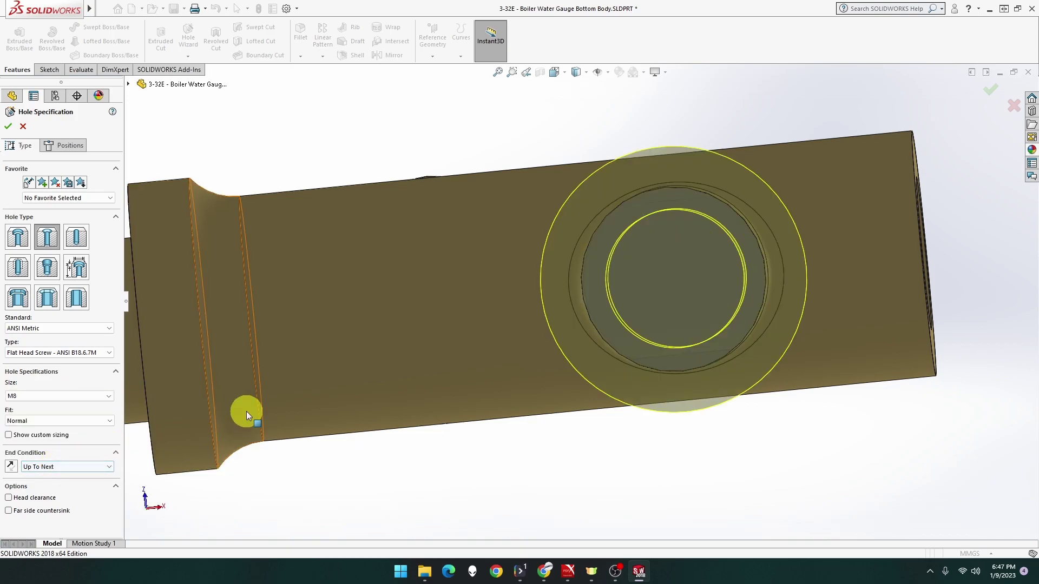
pyautogui.moveTo(499, 336)
pyautogui.mouseDown(button='middle')
pyautogui.moveTo(527, 296)
pyautogui.moveTo(524, 269)
pyautogui.moveTo(563, 246)
pyautogui.moveTo(524, 254)
pyautogui.mouseUp(button='middle')
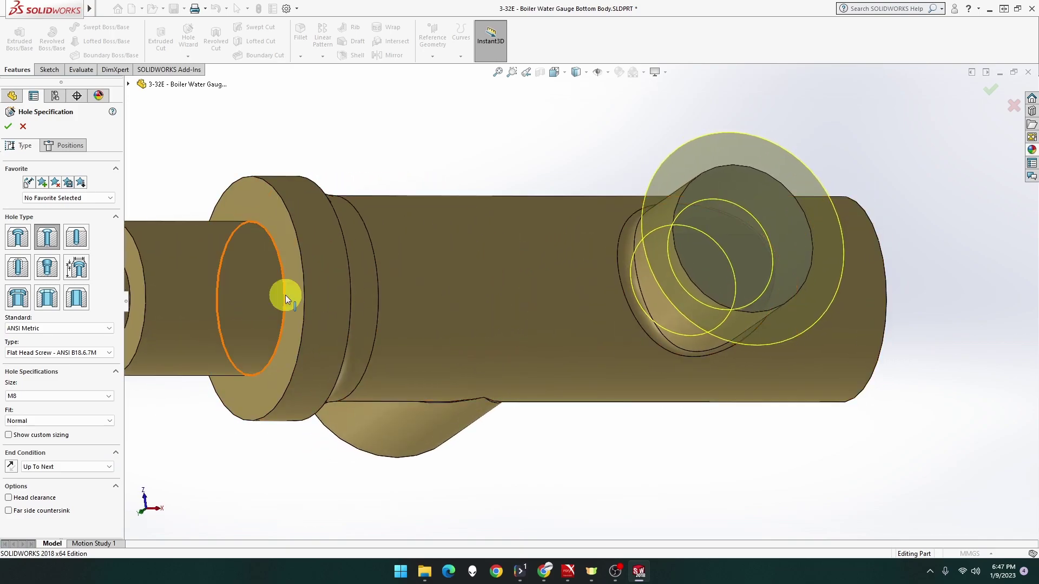
pyautogui.moveTo(325, 290); pyautogui.dragTo(314, 325, button='middle')
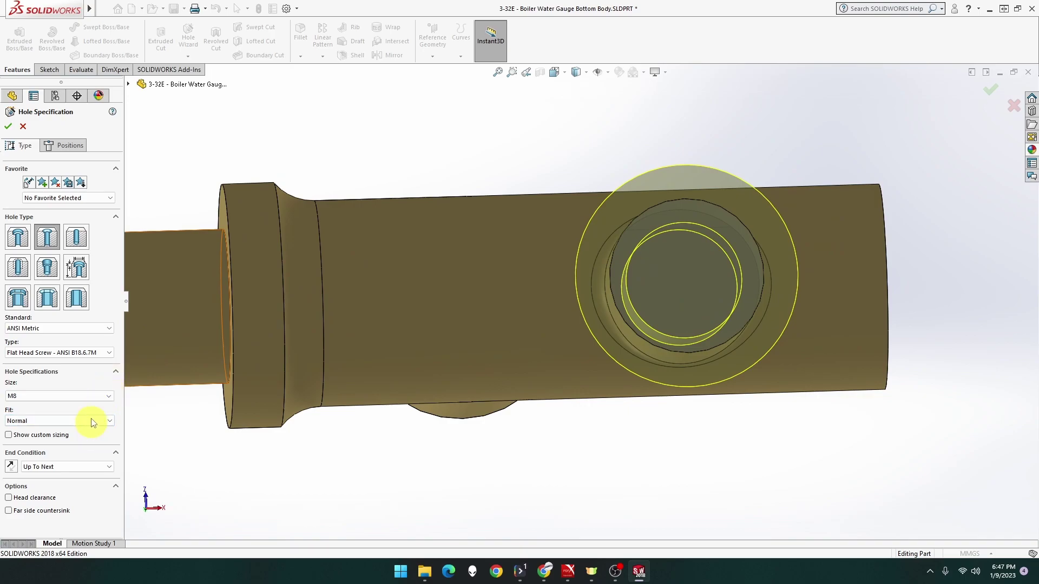
pyautogui.click(46, 497)
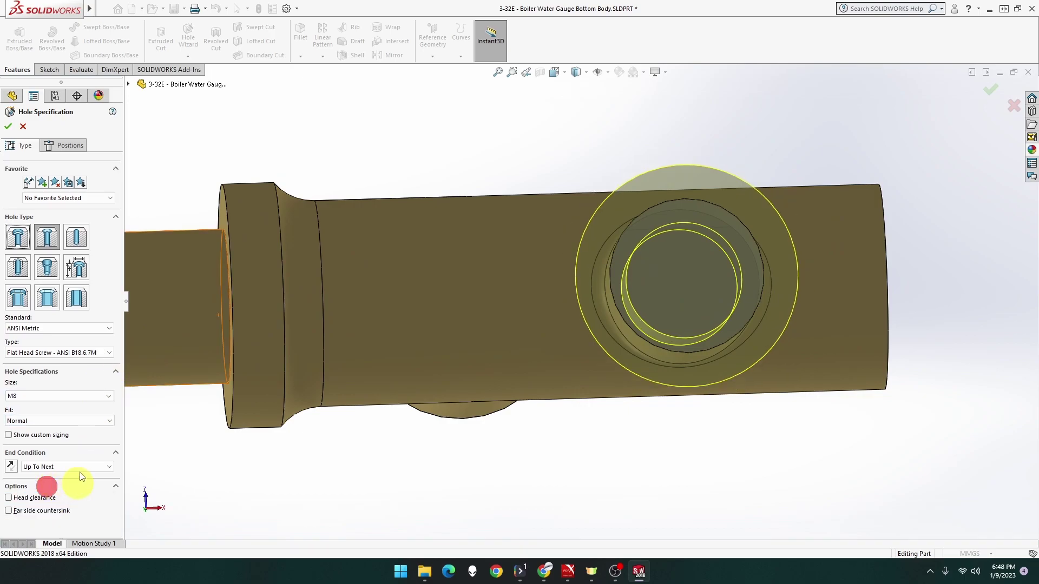
pyautogui.click(8, 126)
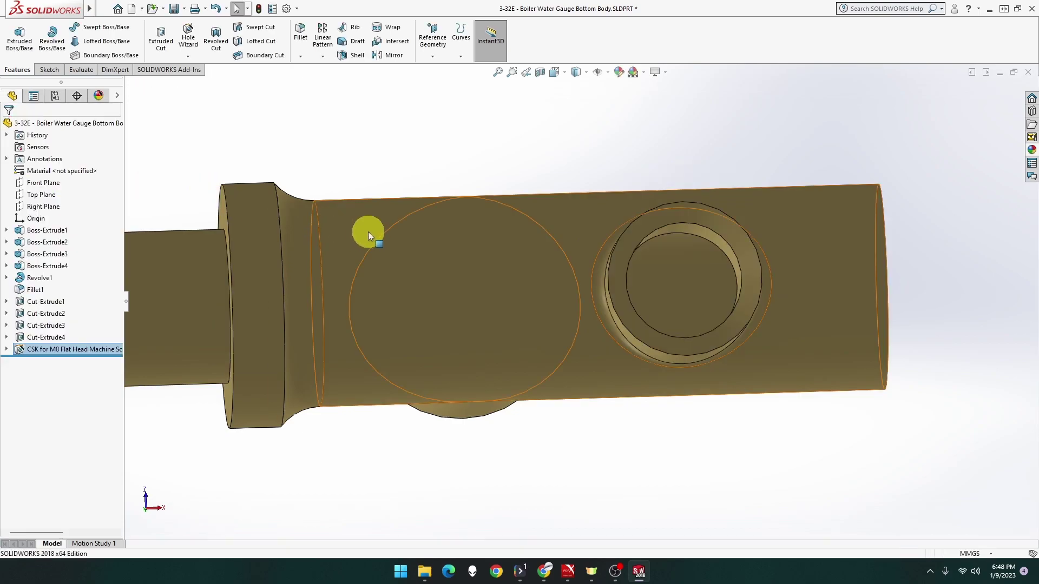
# Reopen the countersink feature and change its type to a plain Hole
pyautogui.moveTo(366, 231)
pyautogui.mouseDown(button='middle')
pyautogui.moveTo(357, 168)
pyautogui.moveTo(422, 177)
pyautogui.mouseUp(button='middle')
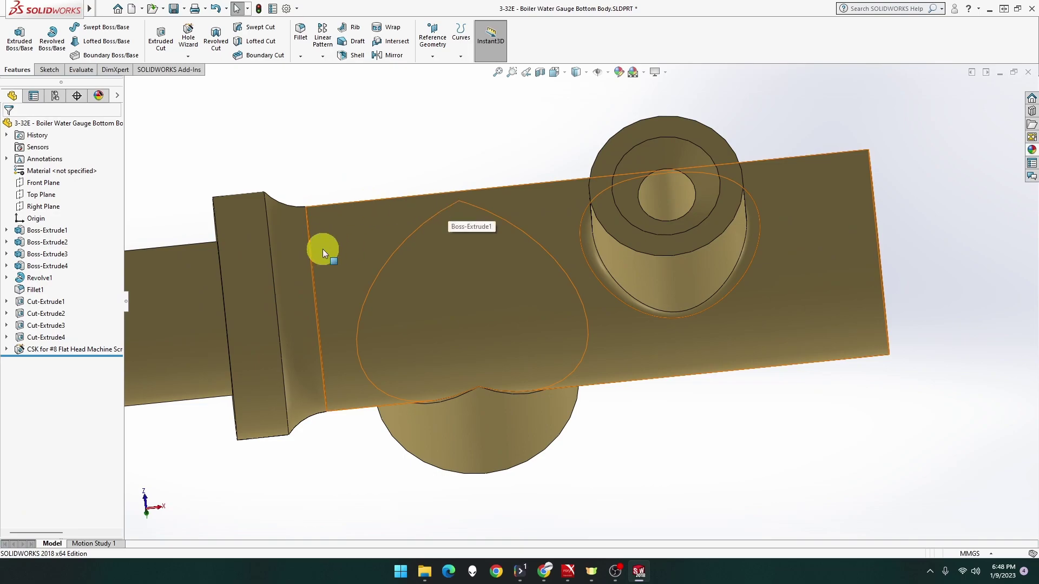
pyautogui.click(53, 351)
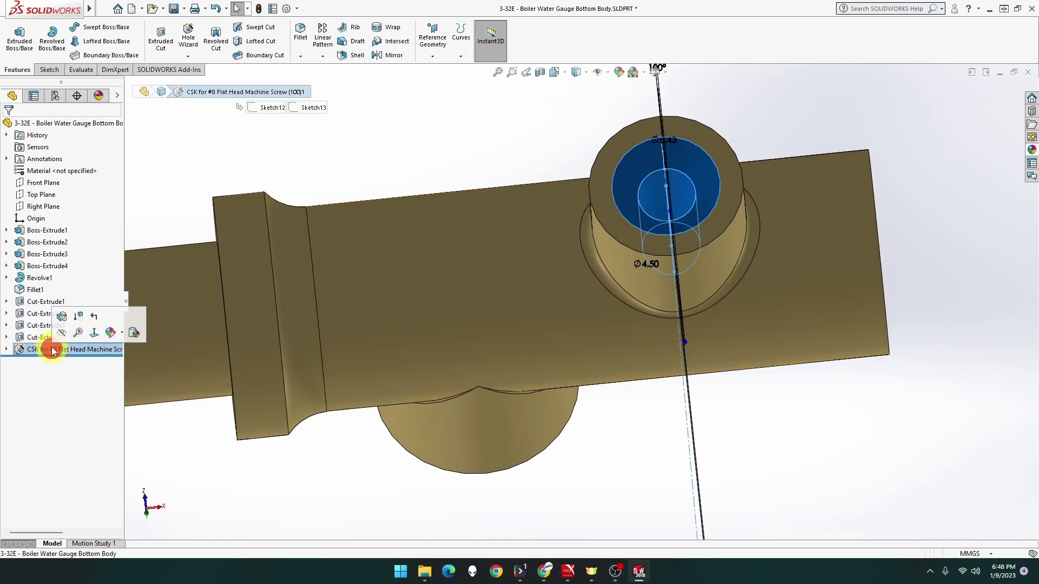
pyautogui.click(63, 318)
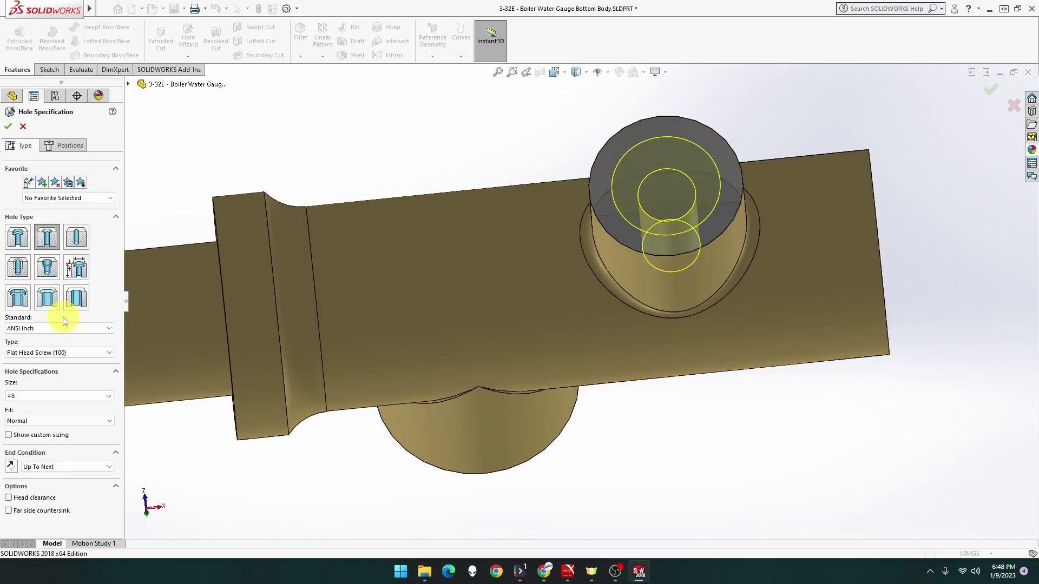
pyautogui.click(76, 243)
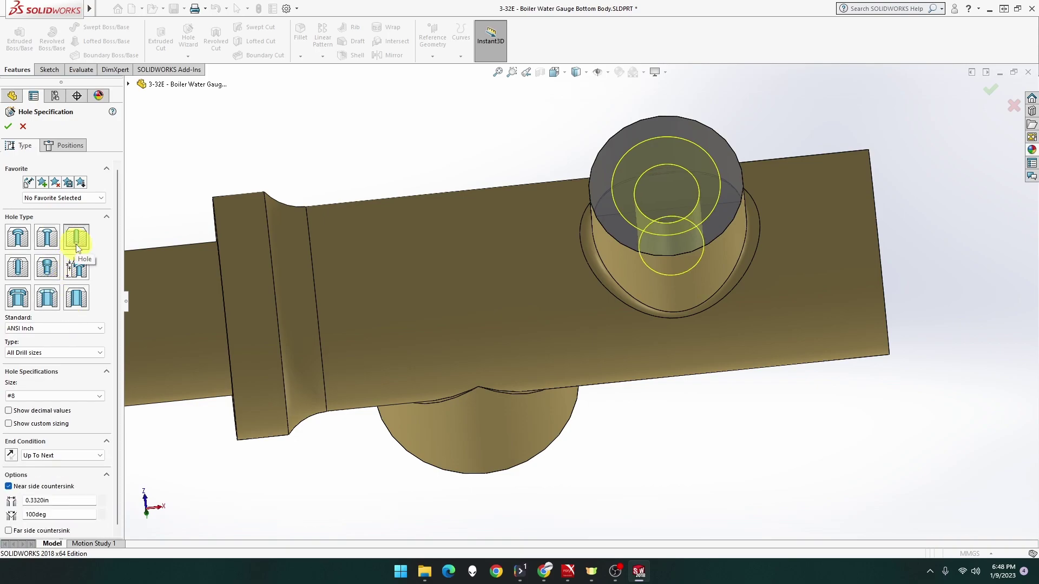
pyautogui.click(49, 264)
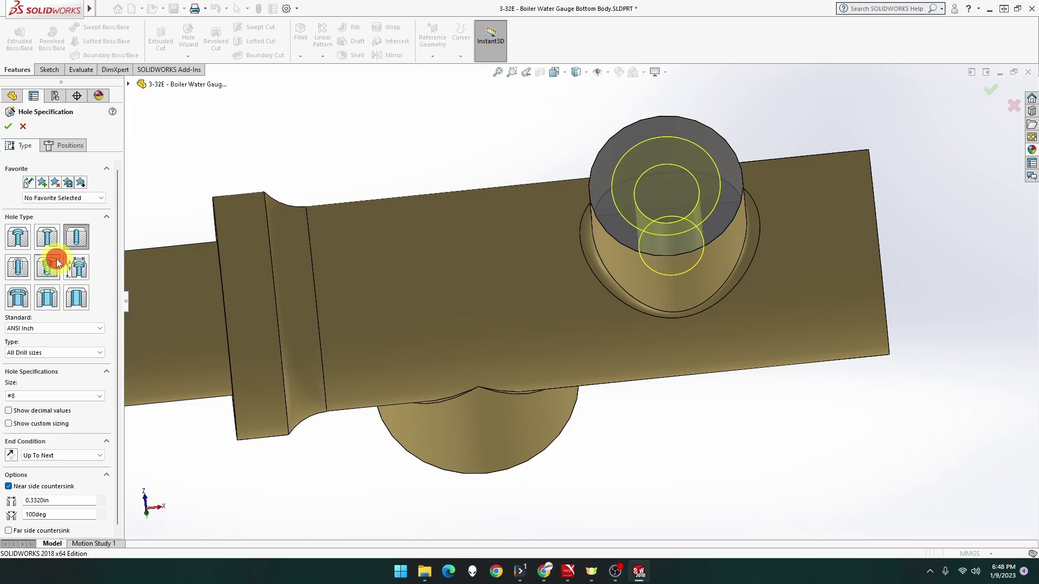
pyautogui.click(76, 238)
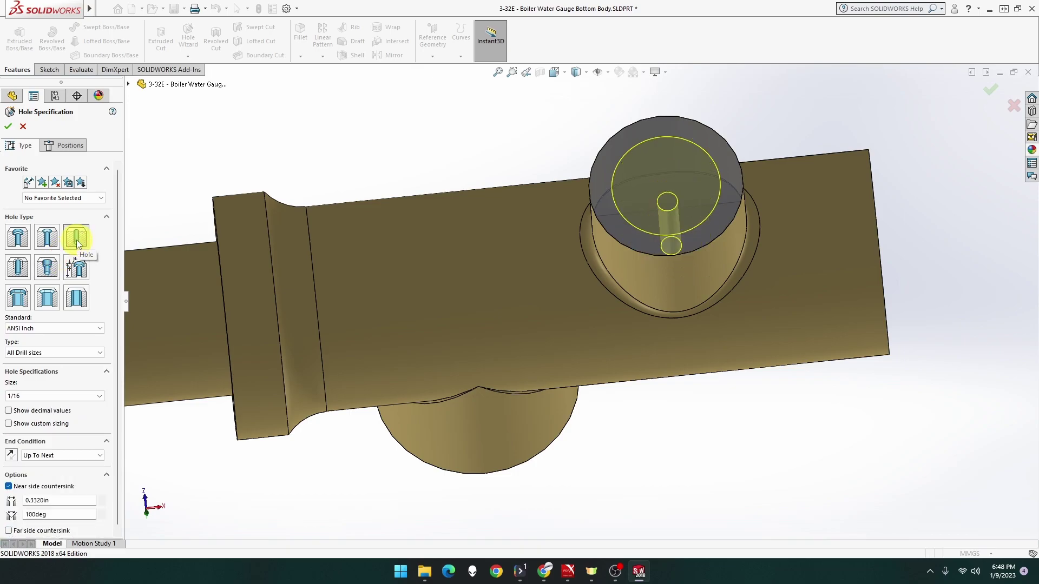
pyautogui.click(18, 238)
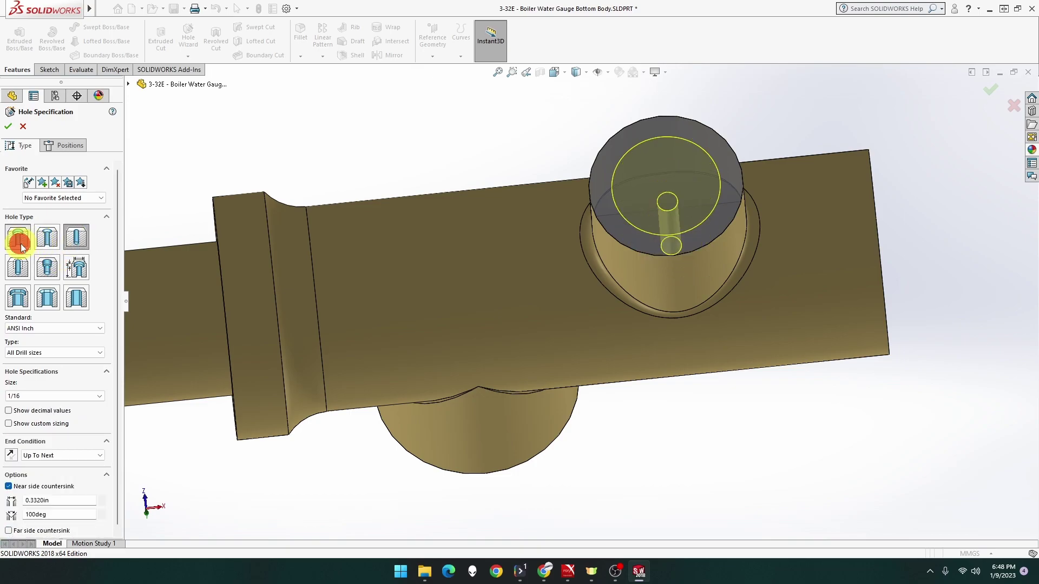
pyautogui.click(87, 241)
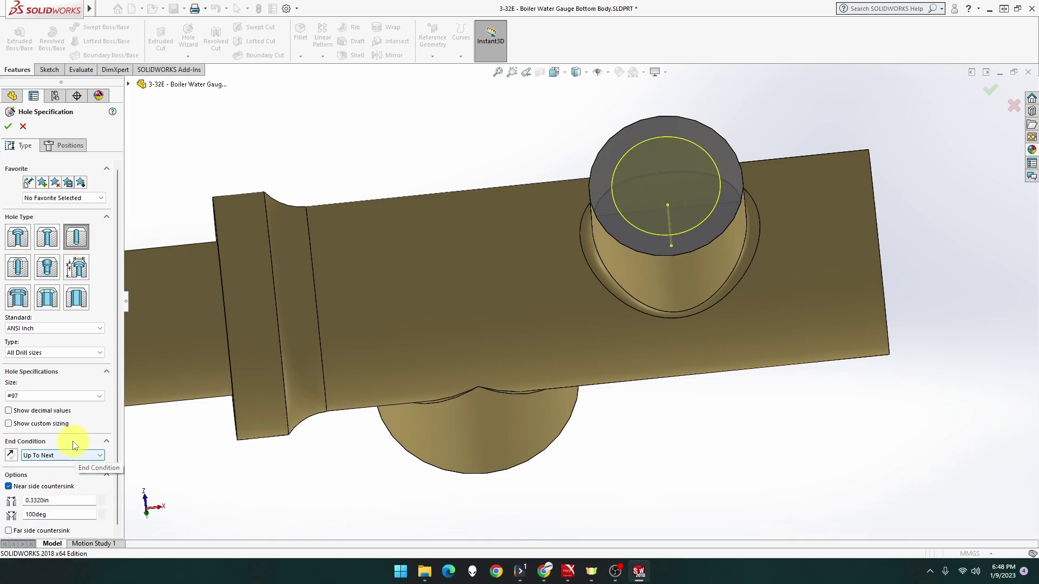
# Make it an ANSI Metric Ø8.0 dowel hole and confirm it
pyautogui.click(64, 328)
pyautogui.click(61, 352)
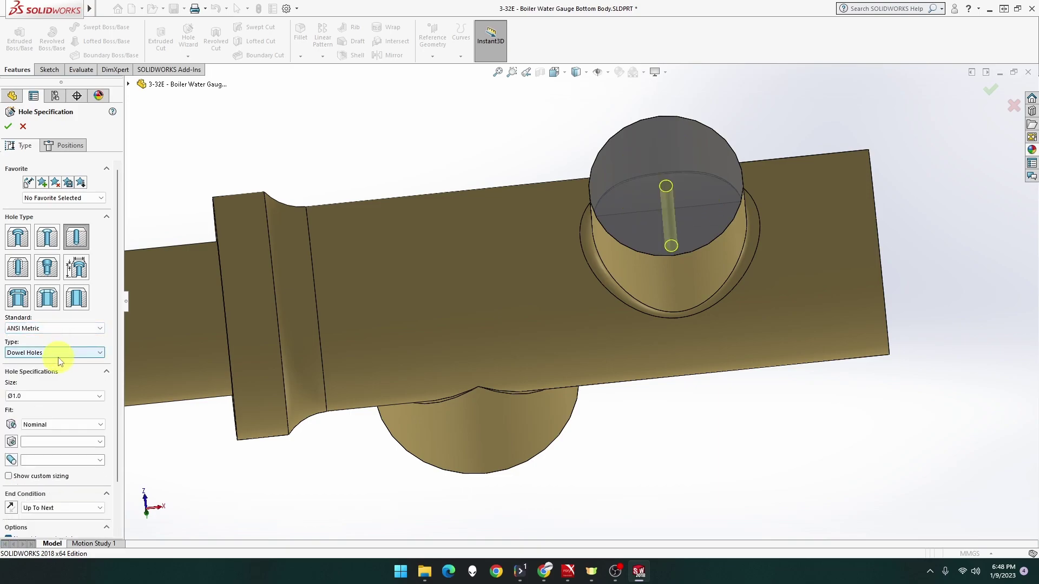
pyautogui.click(60, 396)
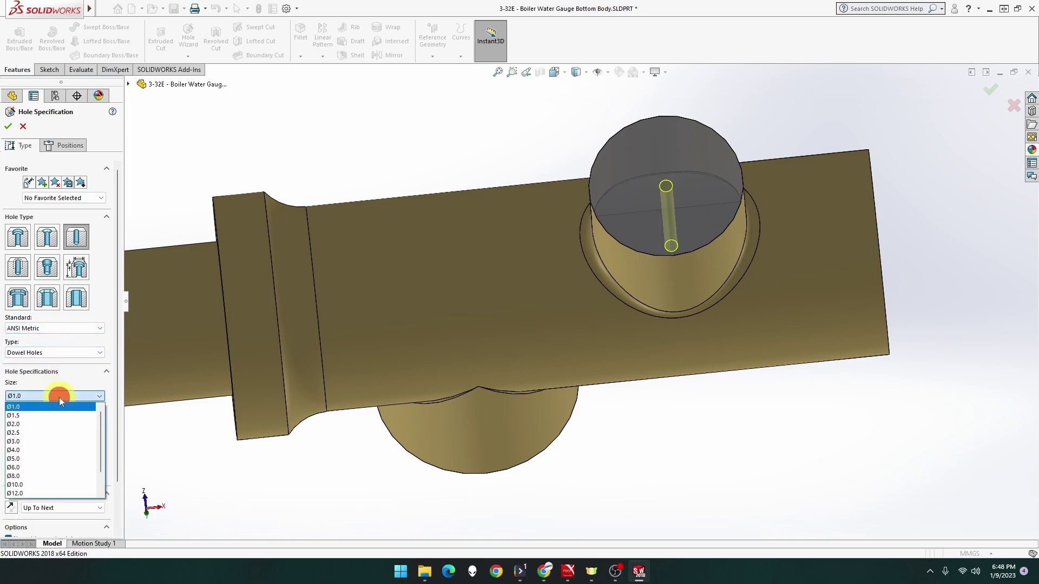
pyautogui.click(55, 476)
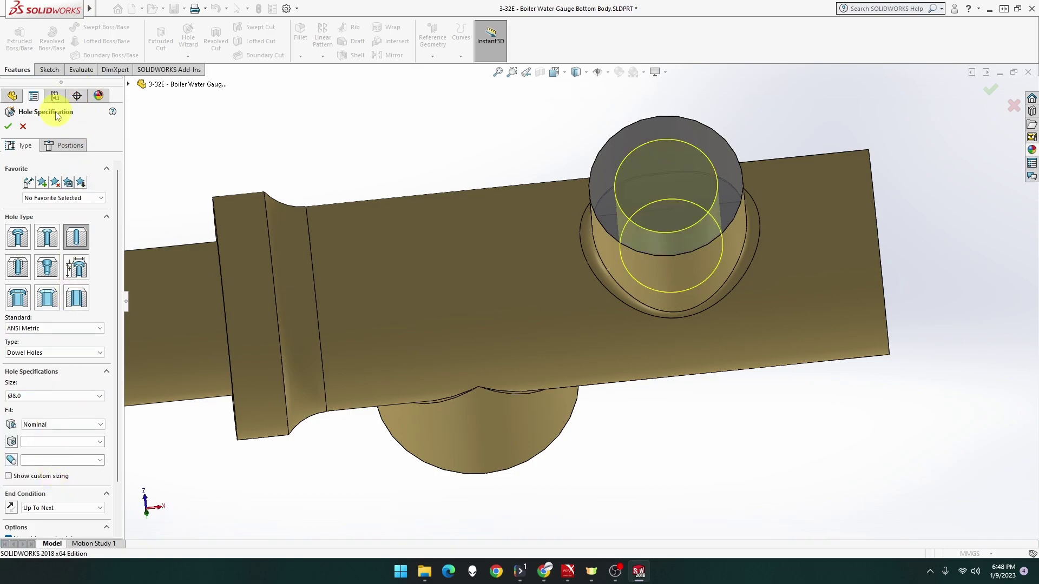
pyautogui.click(8, 126)
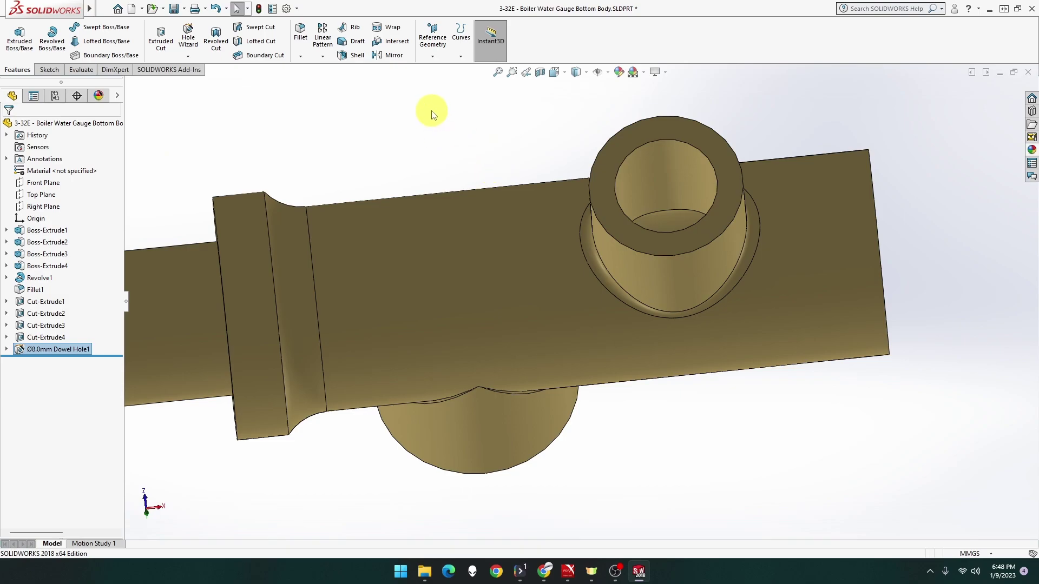
# Start a fillet on the boss's circular top edge, cancel it, and bring up the Chamfer option
pyautogui.click(302, 48)
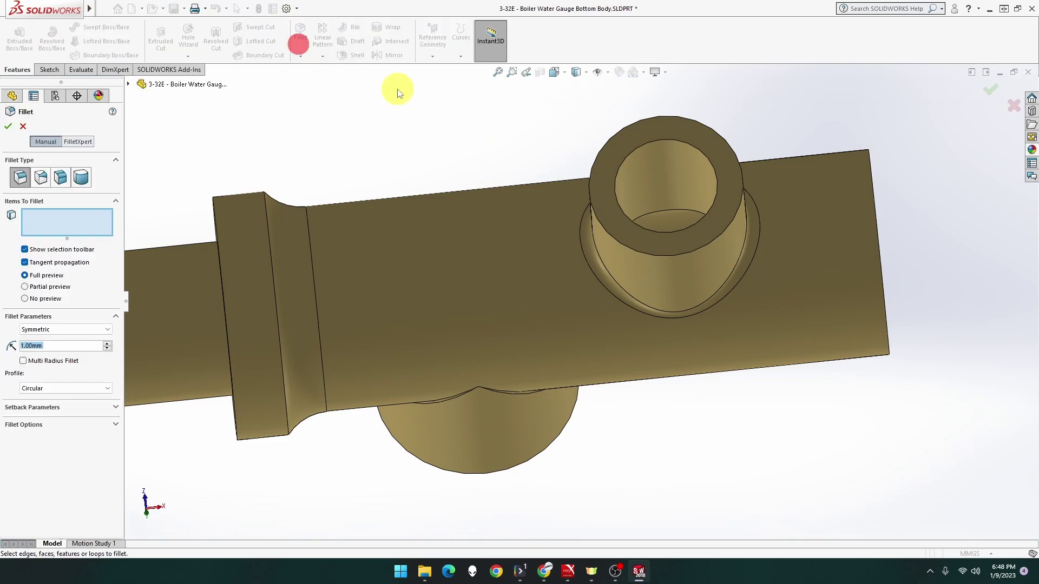
pyautogui.click(620, 164)
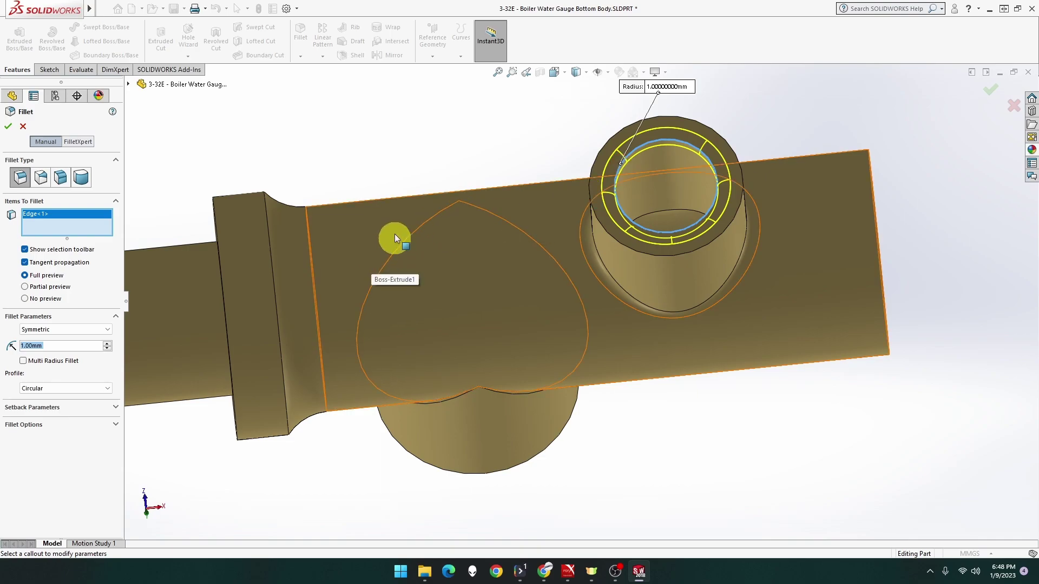
pyautogui.click(23, 126)
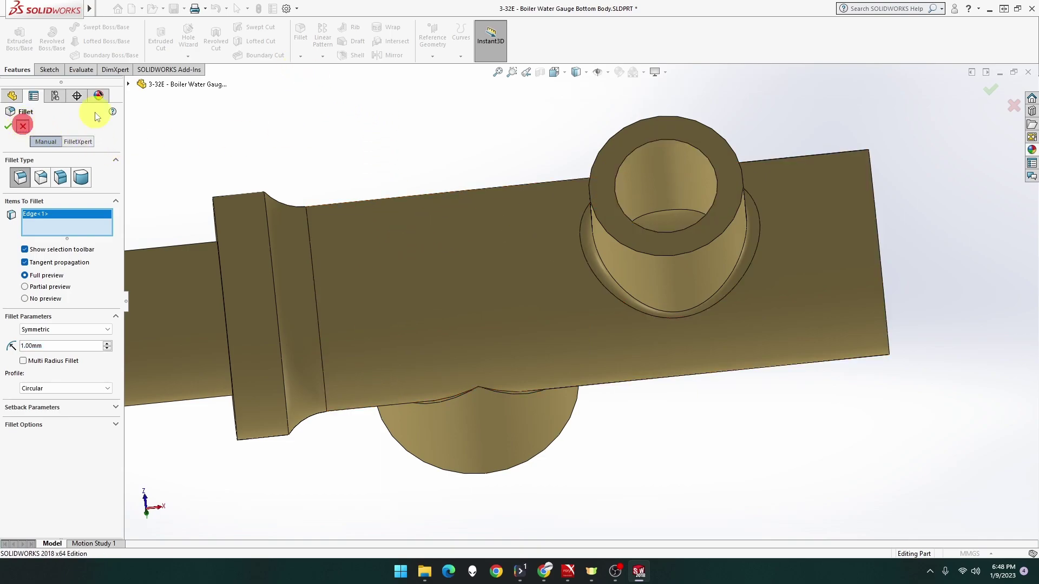
pyautogui.click(301, 56)
# Add Chamfer1, a 1 mm by 45° bevel on the boss hole's inner top edge
pyautogui.click(319, 81)
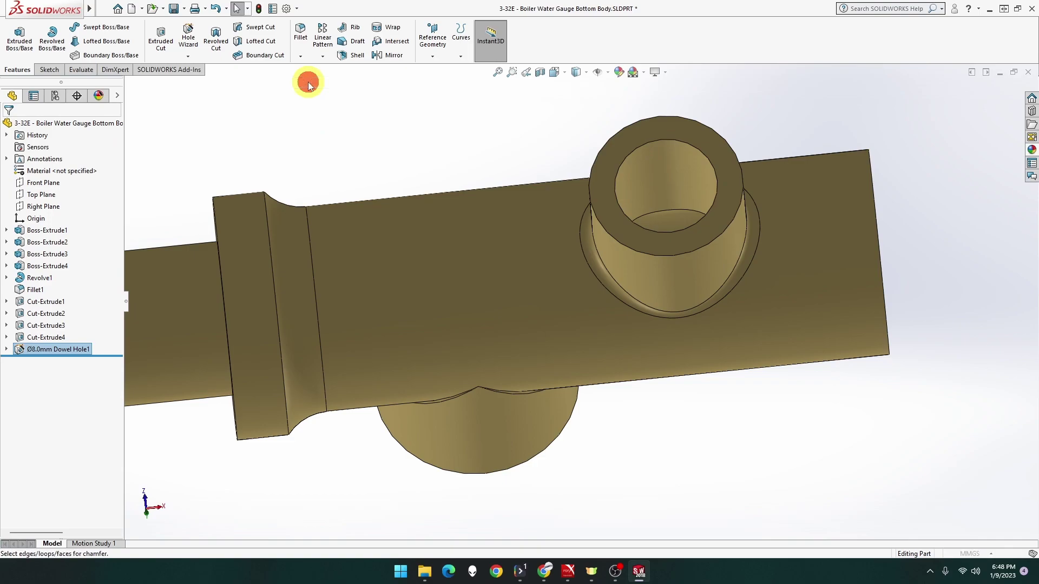
pyautogui.write('1')
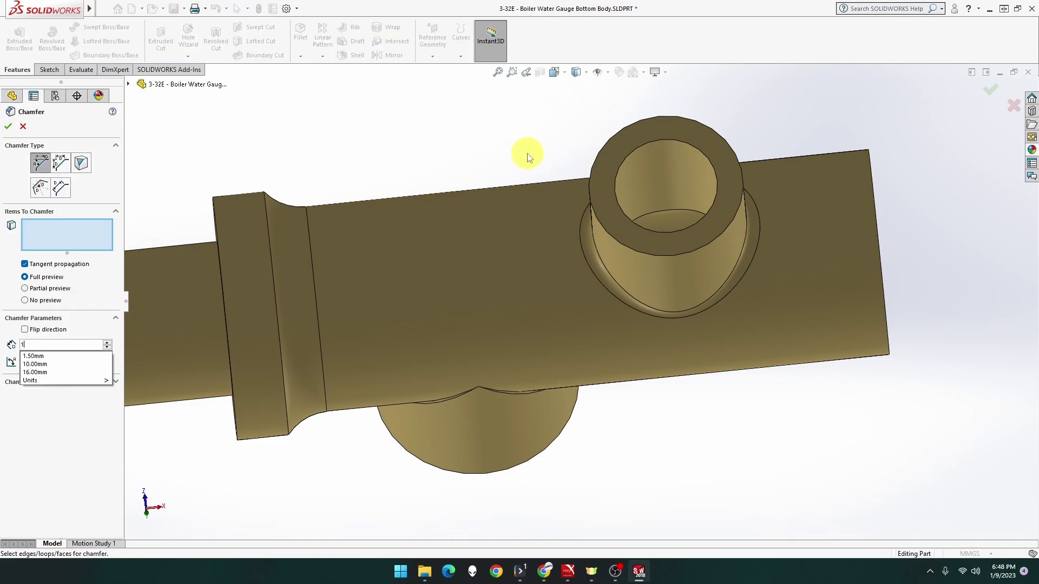
pyautogui.press('Return')
pyautogui.click(631, 154)
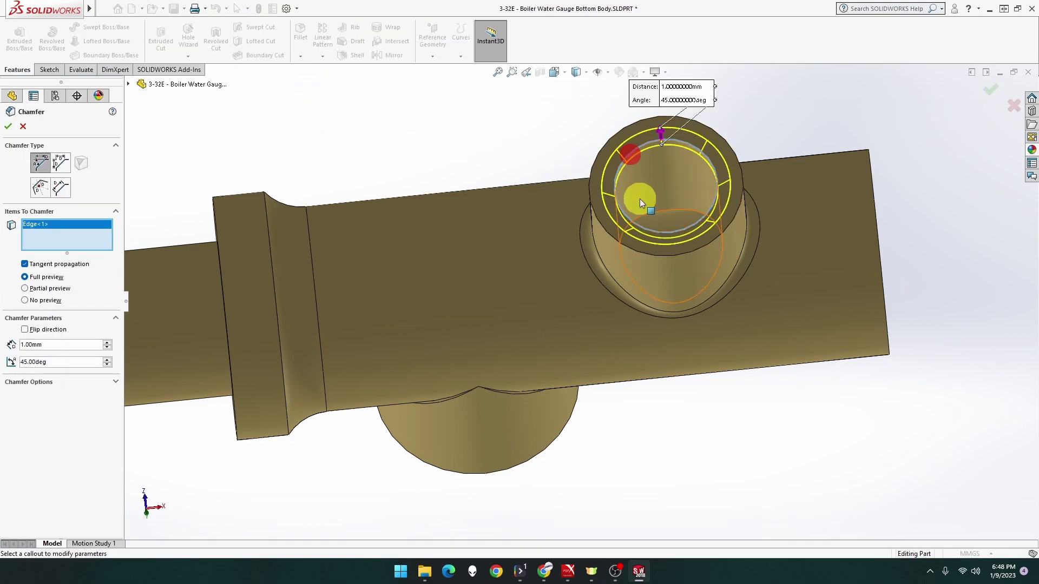
pyautogui.click(6, 128)
pyautogui.moveTo(364, 144)
pyautogui.mouseDown(button='middle')
pyautogui.moveTo(339, 102)
pyautogui.moveTo(328, 114)
pyautogui.moveTo(379, 153)
pyautogui.moveTo(372, 211)
pyautogui.moveTo(226, 219)
pyautogui.moveTo(274, 229)
pyautogui.moveTo(260, 224)
pyautogui.moveTo(344, 199)
pyautogui.moveTo(373, 204)
pyautogui.moveTo(348, 213)
pyautogui.moveTo(390, 188)
pyautogui.moveTo(433, 273)
pyautogui.moveTo(418, 232)
pyautogui.mouseUp(button='middle')
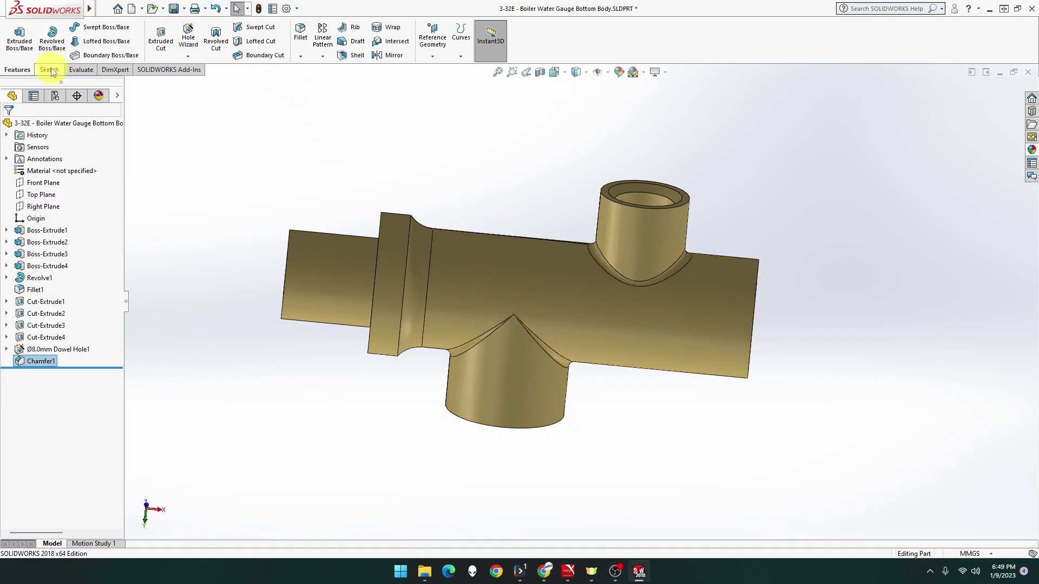
# Measure both pipe-end edges to read their diameters and the 63 mm centre distance
pyautogui.click(80, 69)
pyautogui.click(51, 46)
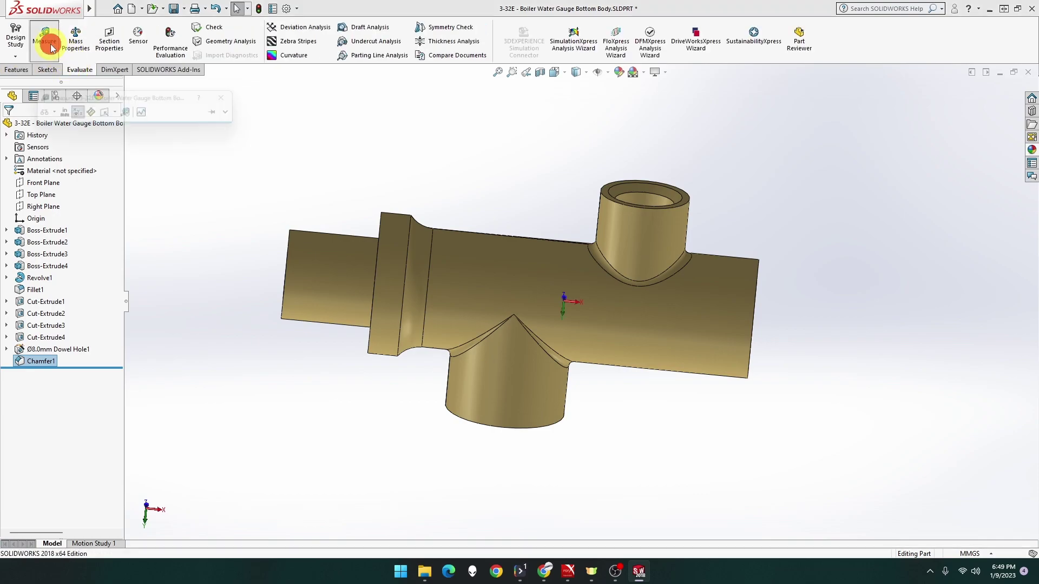
pyautogui.click(286, 267)
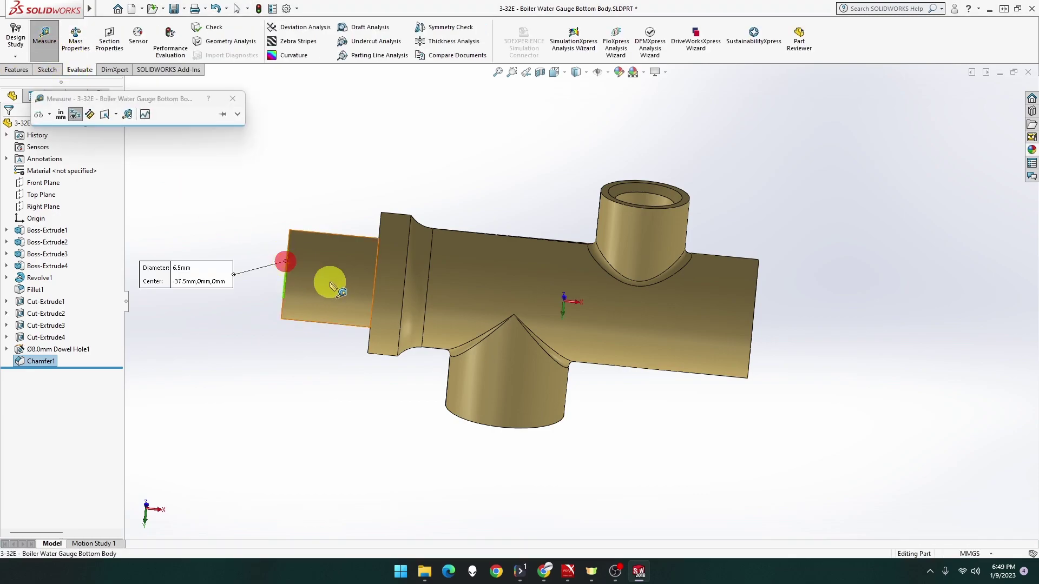
pyautogui.click(755, 321)
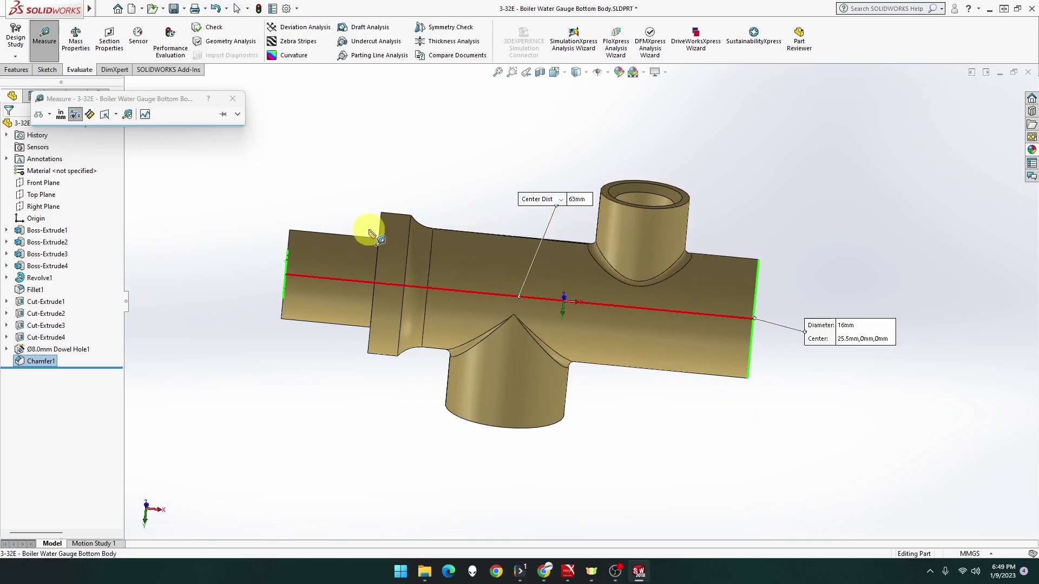
pyautogui.press('Escape')
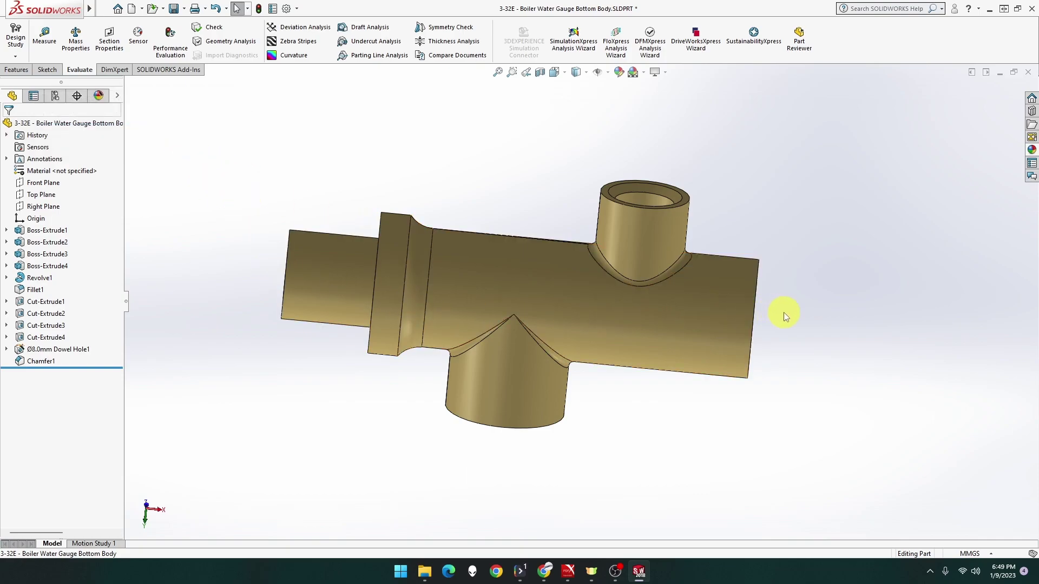
# Turn the model to a three-quarter view and save 3-32E - Boiler Water Gauge Bottom Body.SLDPRT
pyautogui.moveTo(788, 305)
pyautogui.mouseDown(button='middle')
pyautogui.moveTo(706, 284)
pyautogui.moveTo(647, 326)
pyautogui.moveTo(642, 350)
pyautogui.moveTo(666, 381)
pyautogui.mouseUp(button='middle')
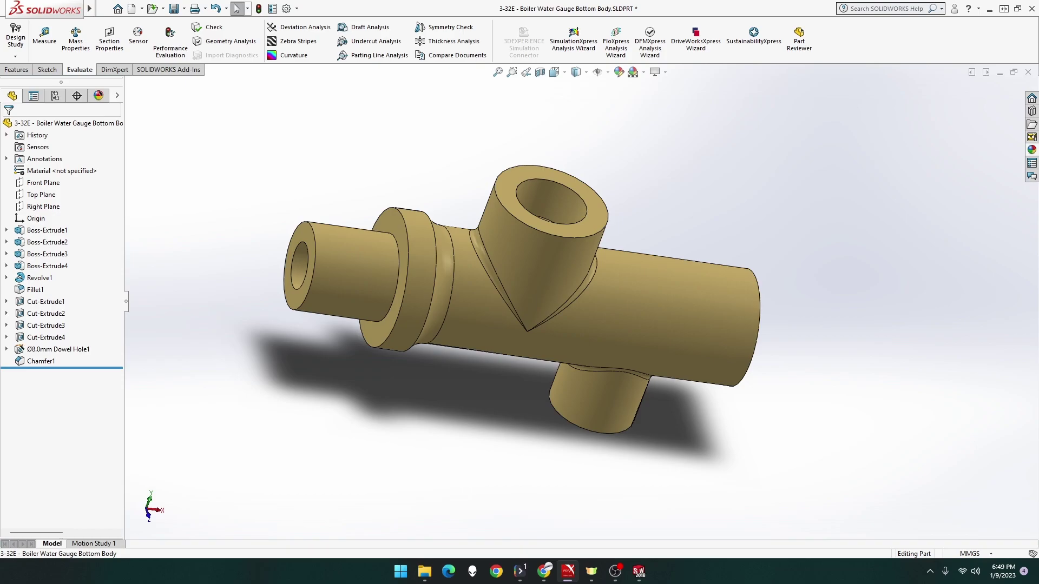
pyautogui.hotkey('ctrl', 's')
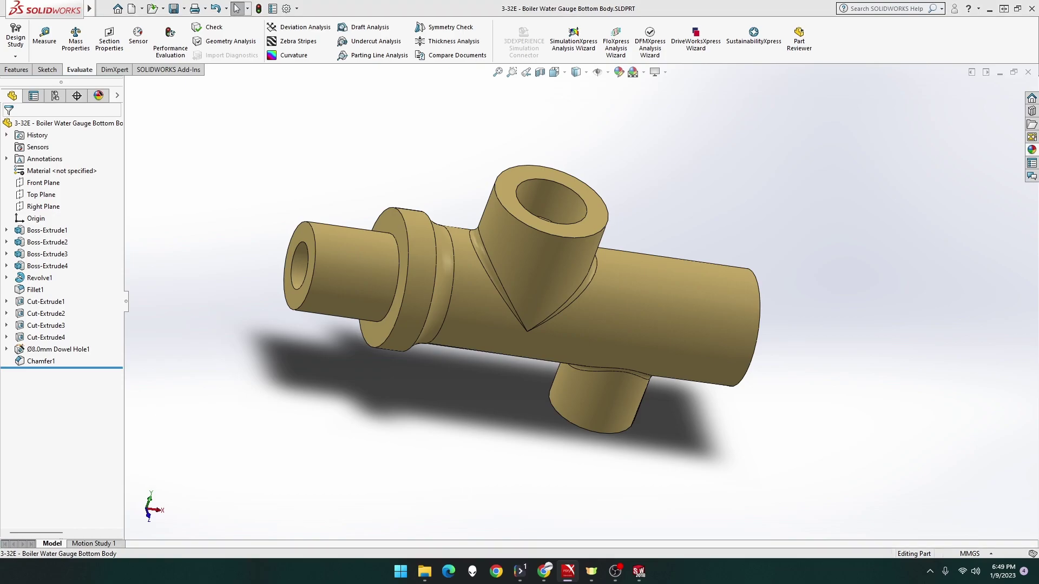